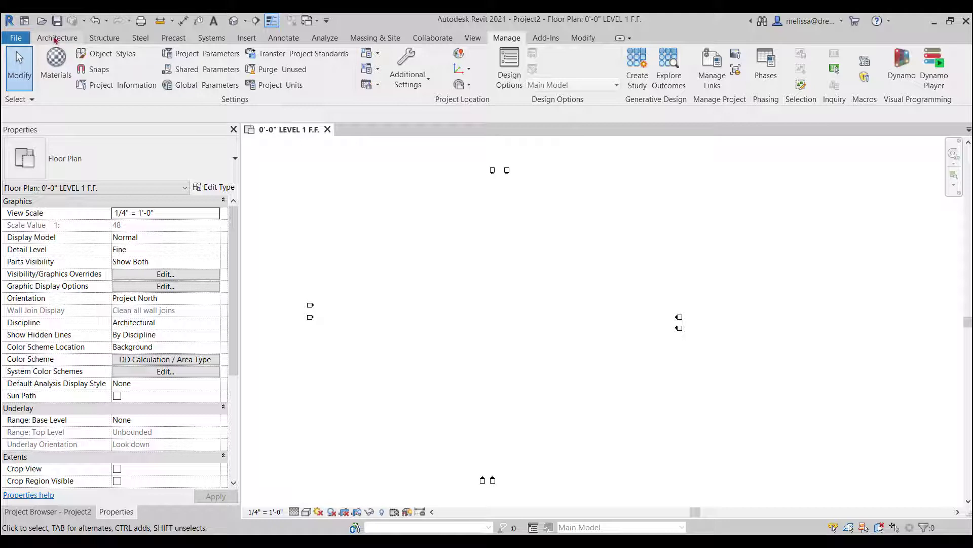
# Start the Wall tool with the Generic Exterior - 6" wall type selected.
pyautogui.click(57, 39)
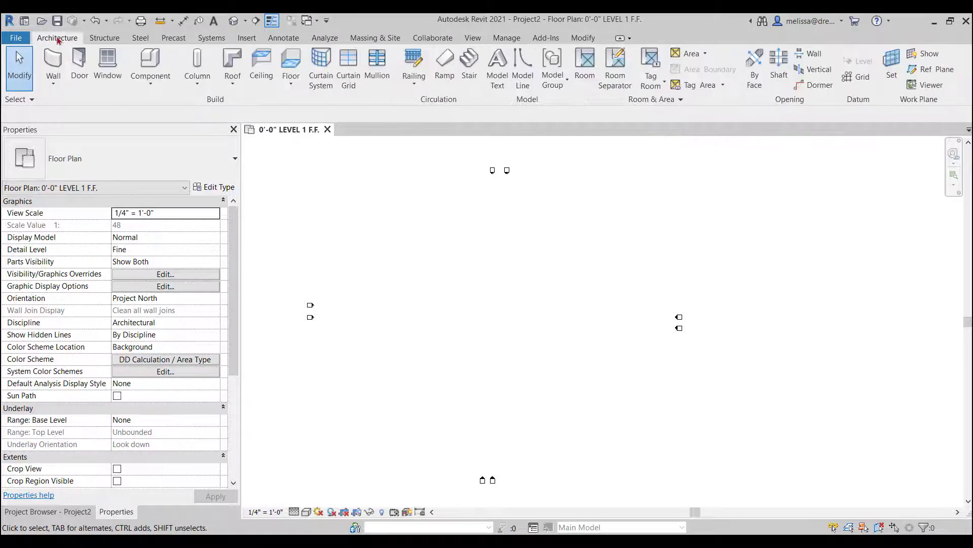
pyautogui.click(54, 63)
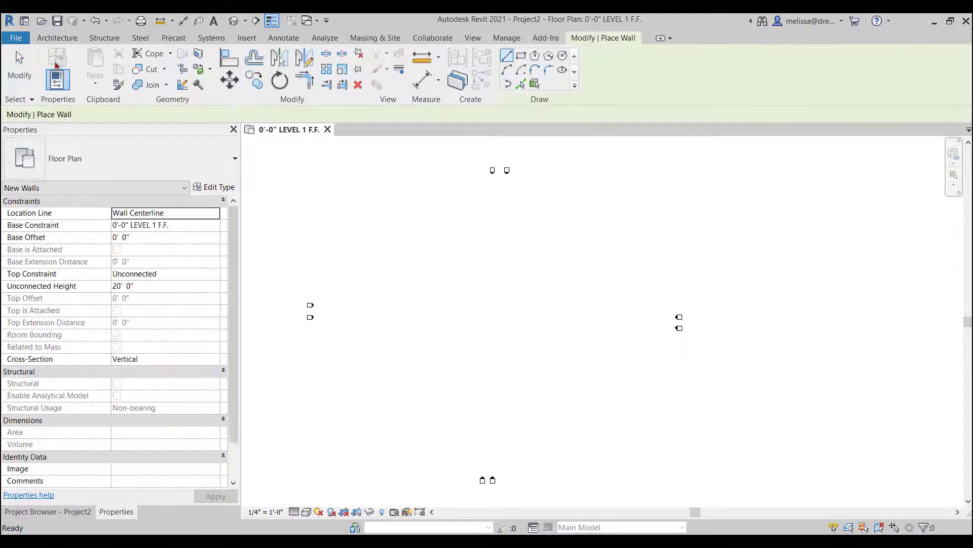
pyautogui.click(209, 161)
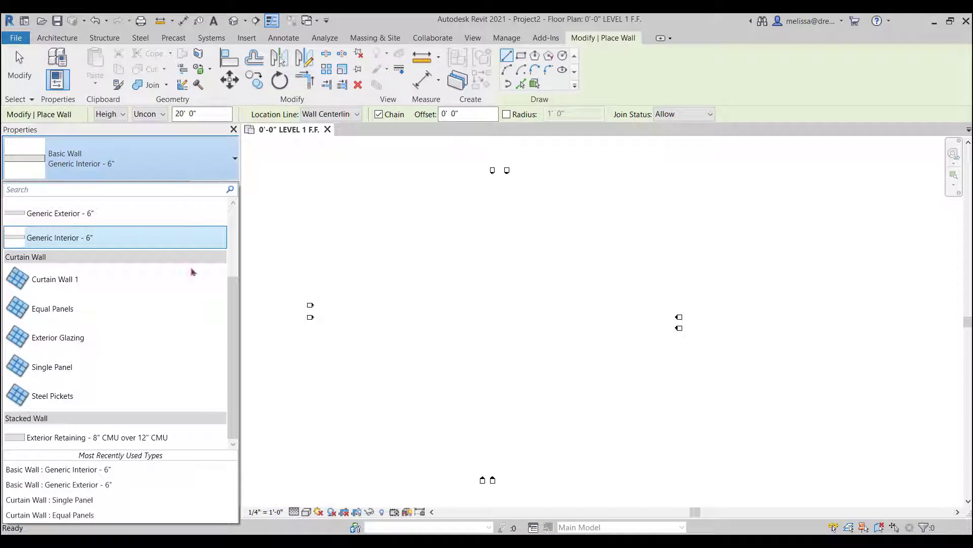
pyautogui.scroll(3, 143, 396)
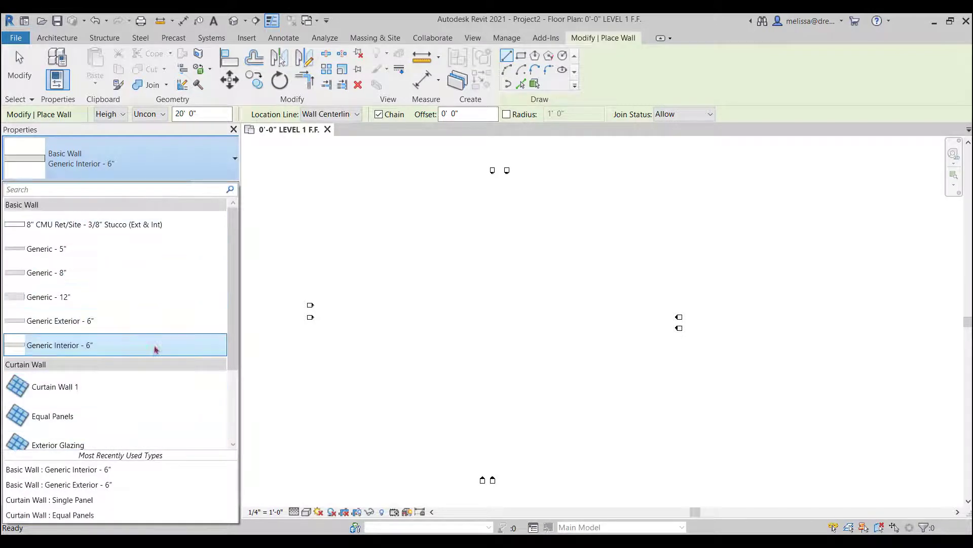
pyautogui.click(101, 321)
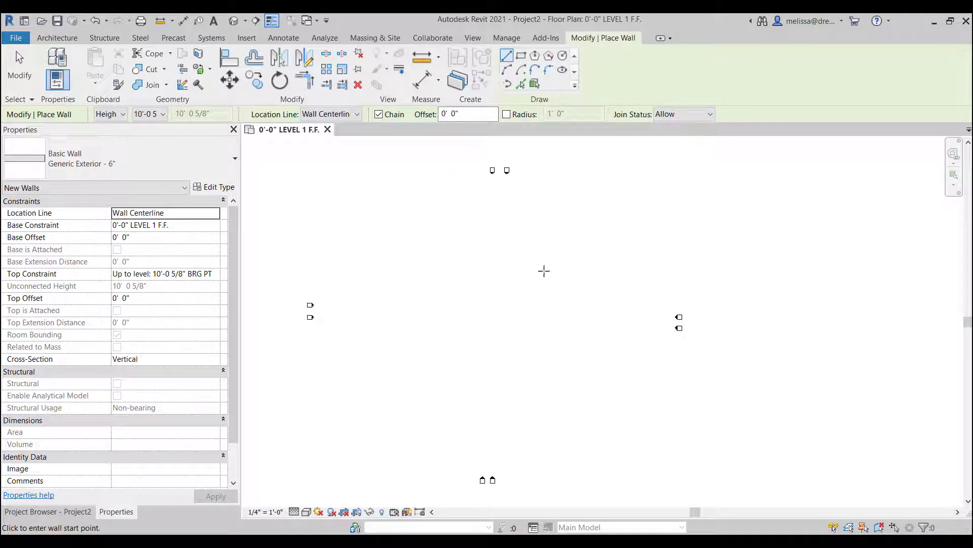
# Draw the closed stepped L-shaped exterior wall loop: 23'-6" left side, 31'-6" top, 55'-0" bottom.
pyautogui.click(394, 353)
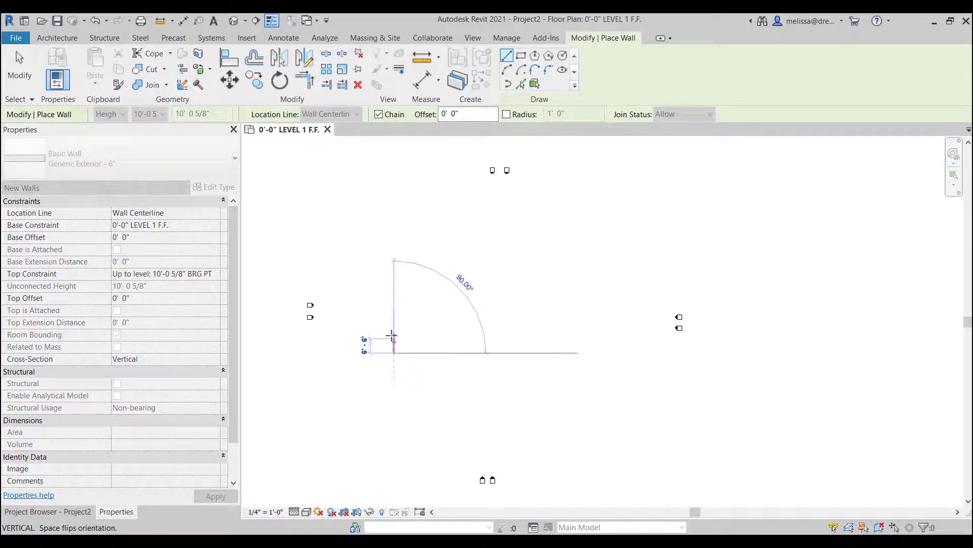
pyautogui.click(393, 301)
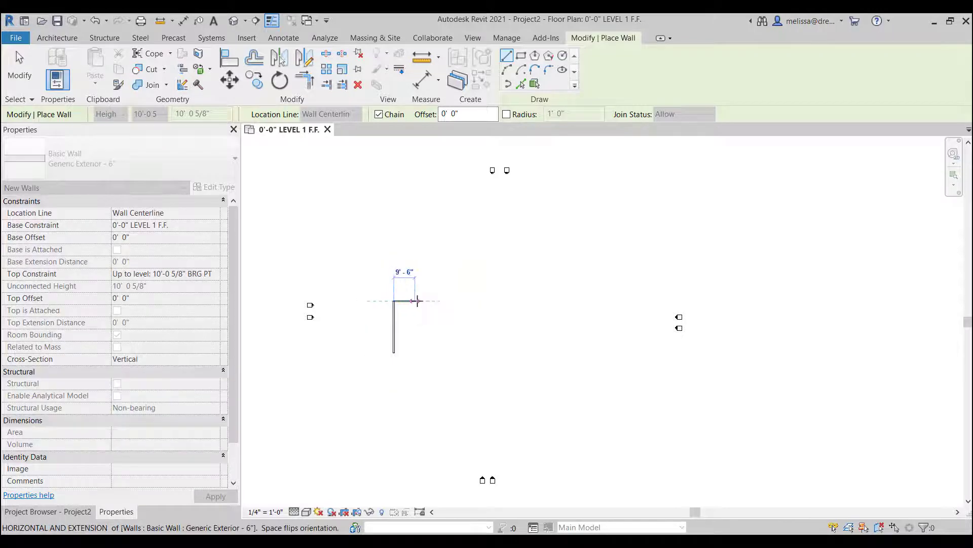
pyautogui.click(446, 301)
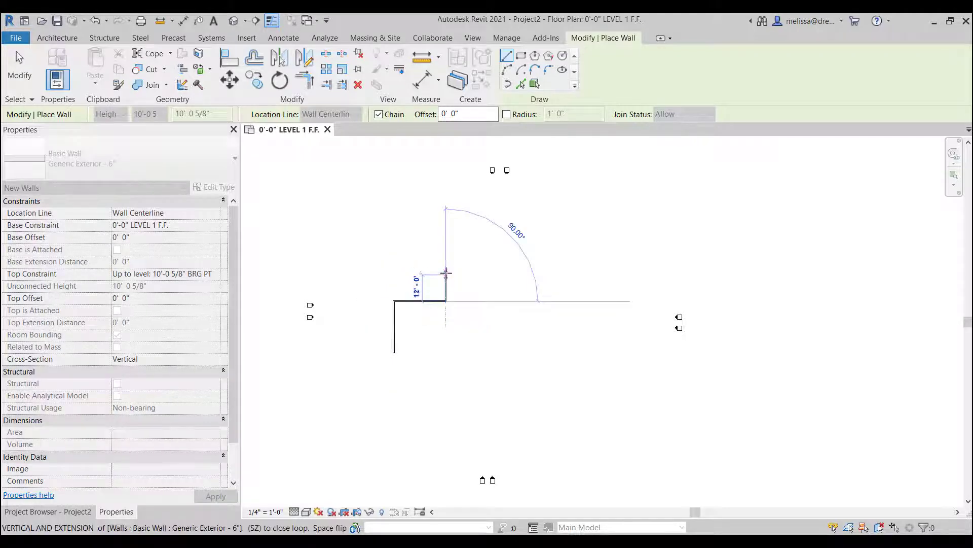
pyautogui.click(446, 272)
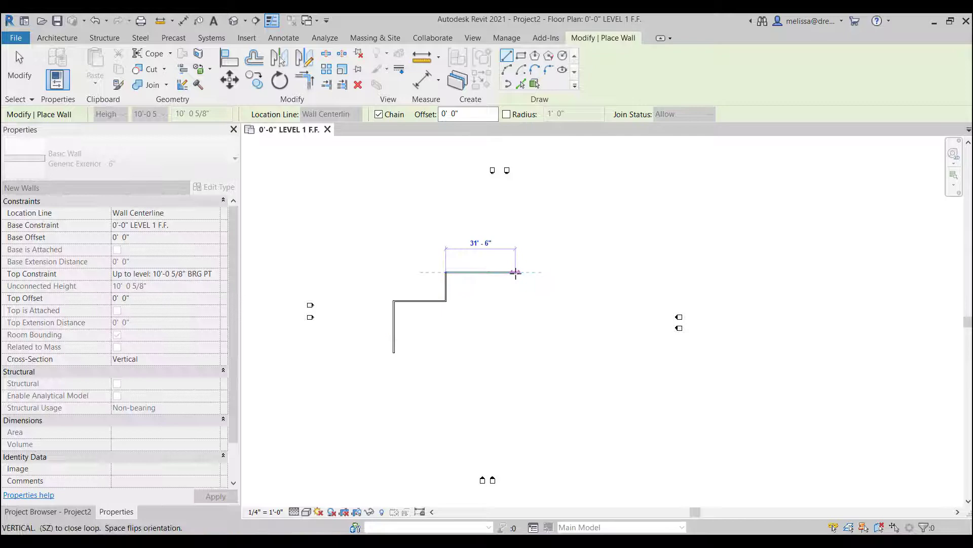
pyautogui.click(516, 273)
pyautogui.click(516, 352)
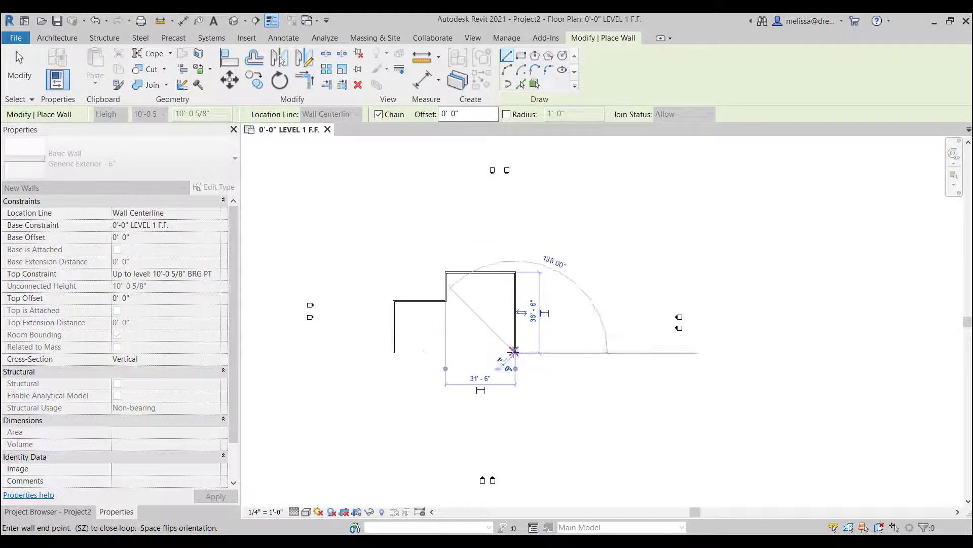
pyautogui.click(394, 352)
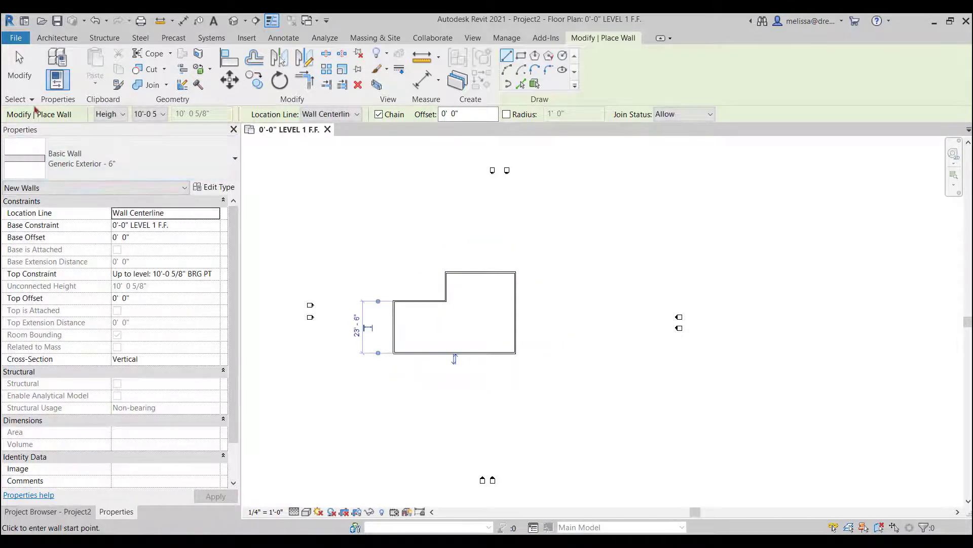
# Exit the Wall tool and zoom in on the new exterior outline.
pyautogui.click(19, 74)
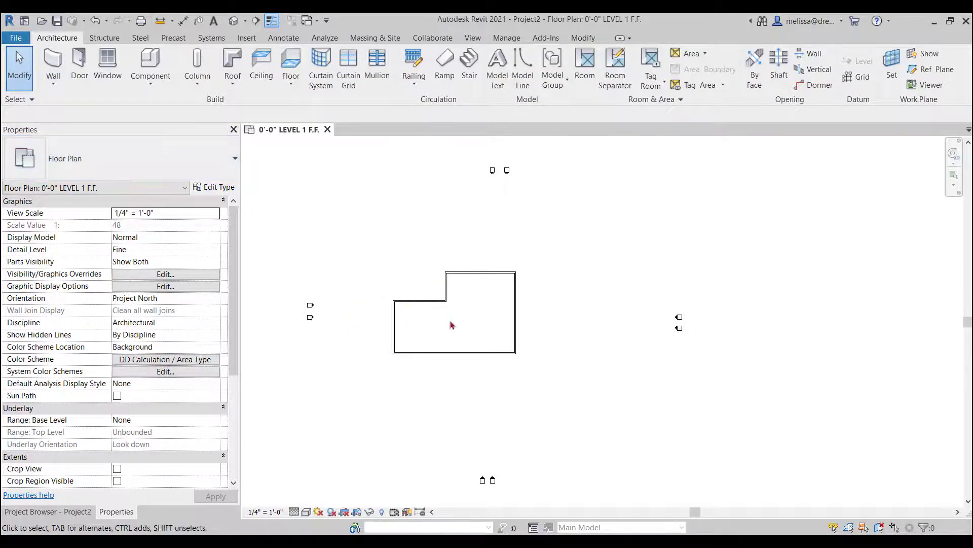
pyautogui.scroll(1, 450, 325)
pyautogui.scroll(1, 451, 325)
pyautogui.scroll(1, 451, 325)
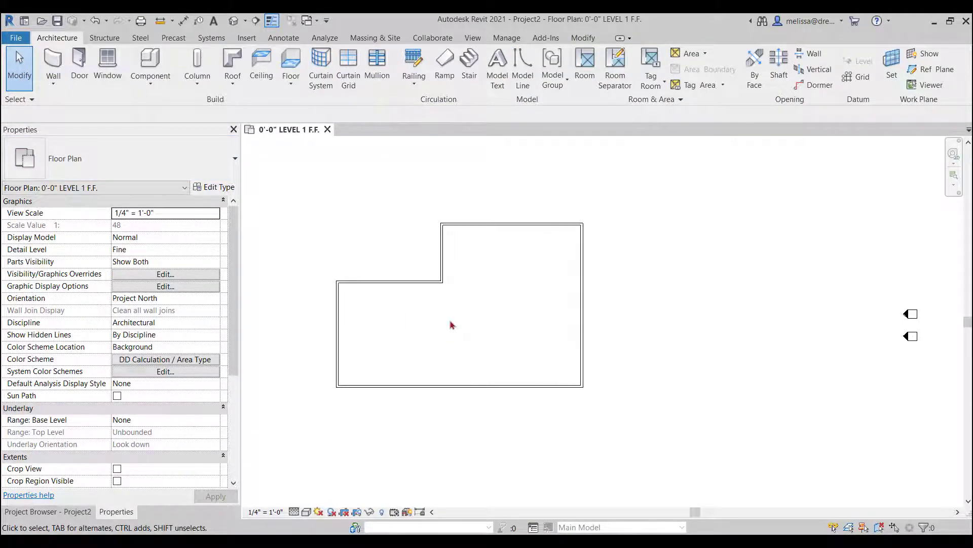
pyautogui.scroll(1, 451, 325)
pyautogui.scroll(3, 468, 363)
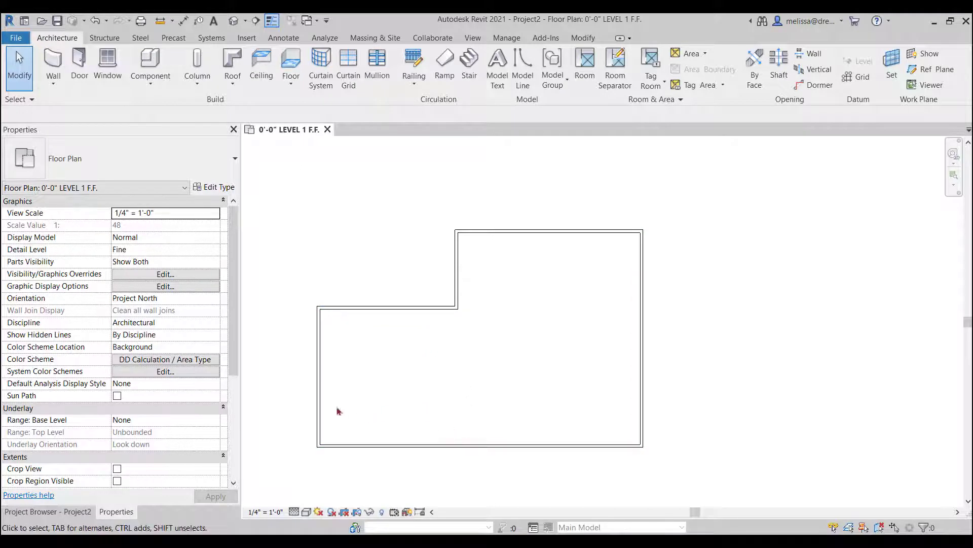
# Start a new wall run using the Generic Interior - 6" wall type.
pyautogui.click(54, 59)
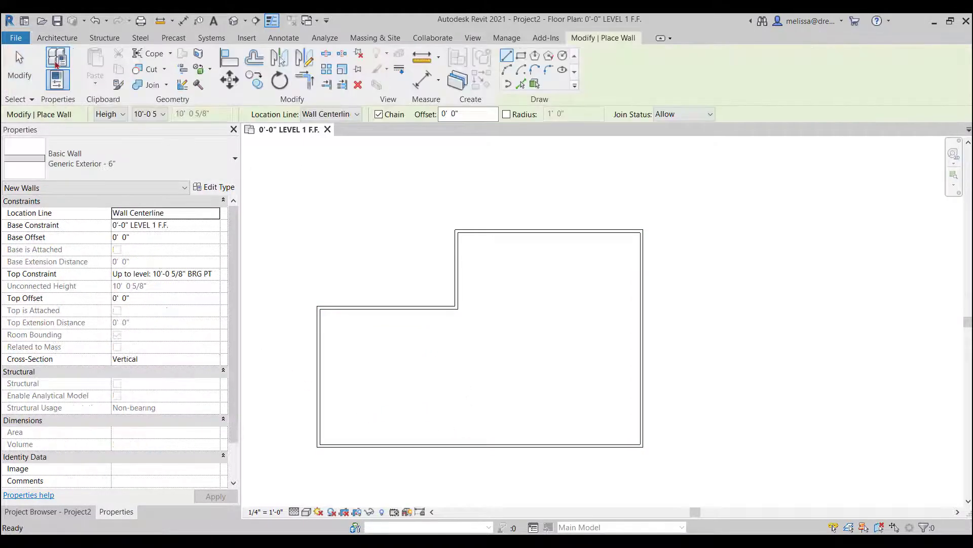
pyautogui.click(234, 162)
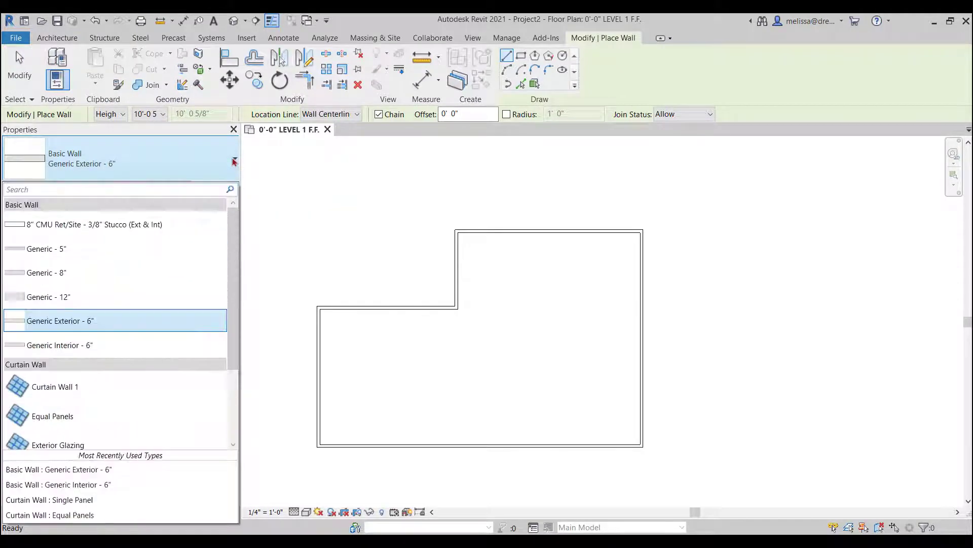
pyautogui.click(73, 345)
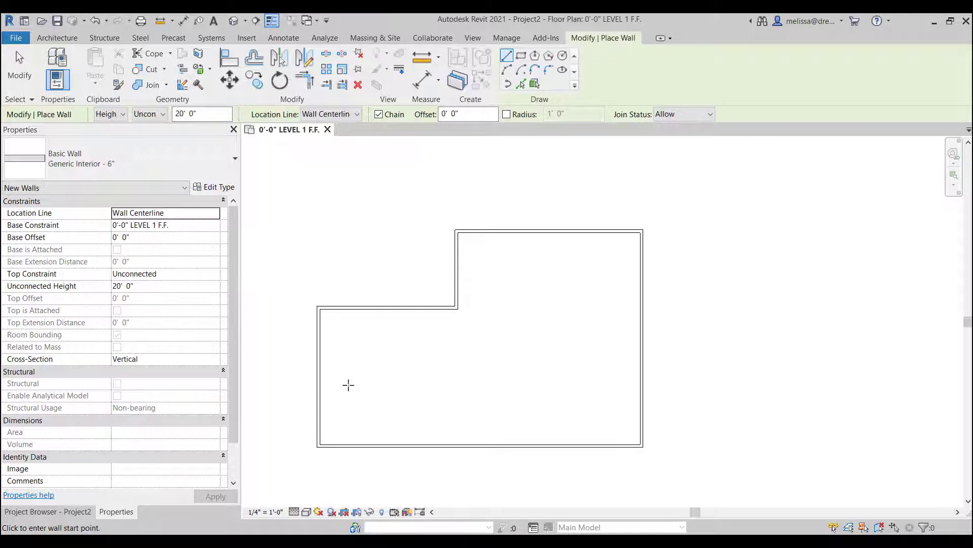
# Draw the cross wall across the width plus two vertical partitions meeting it, then finish.
pyautogui.click(320, 376)
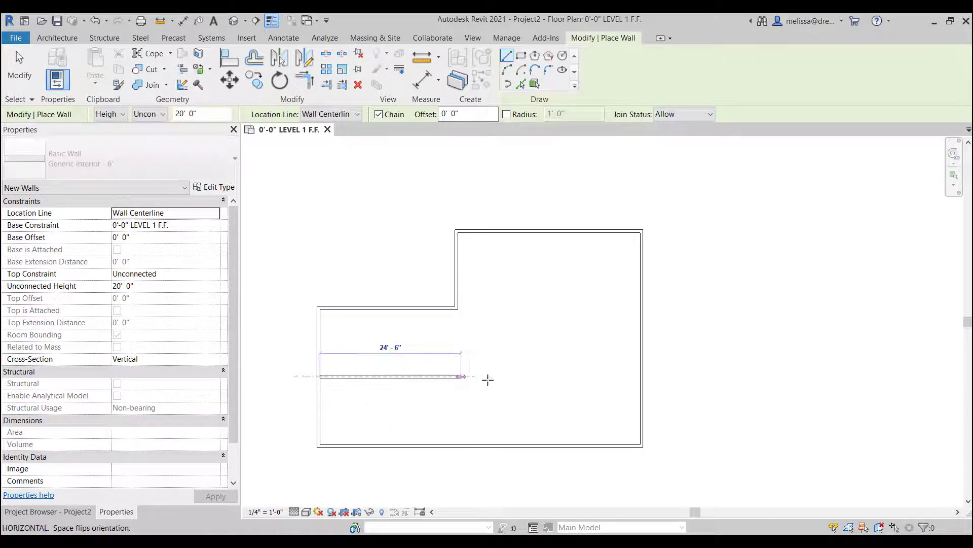
pyautogui.click(641, 376)
pyautogui.press('Escape')
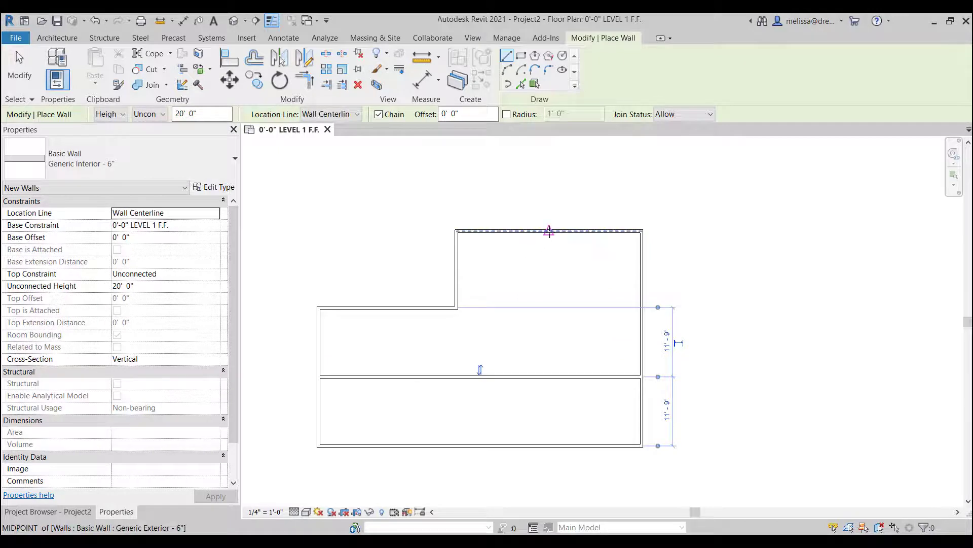
pyautogui.click(548, 231)
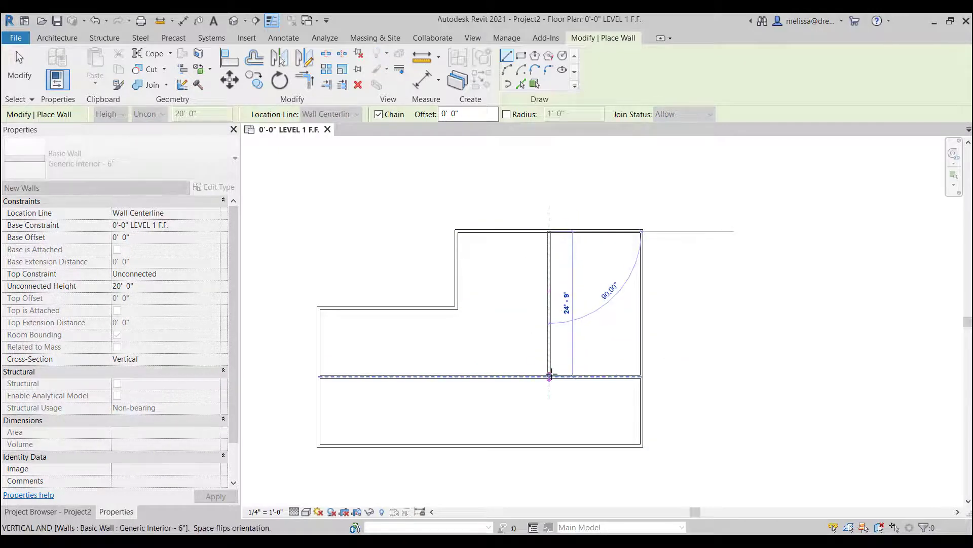
pyautogui.click(549, 377)
pyautogui.press('Escape')
pyautogui.click(456, 307)
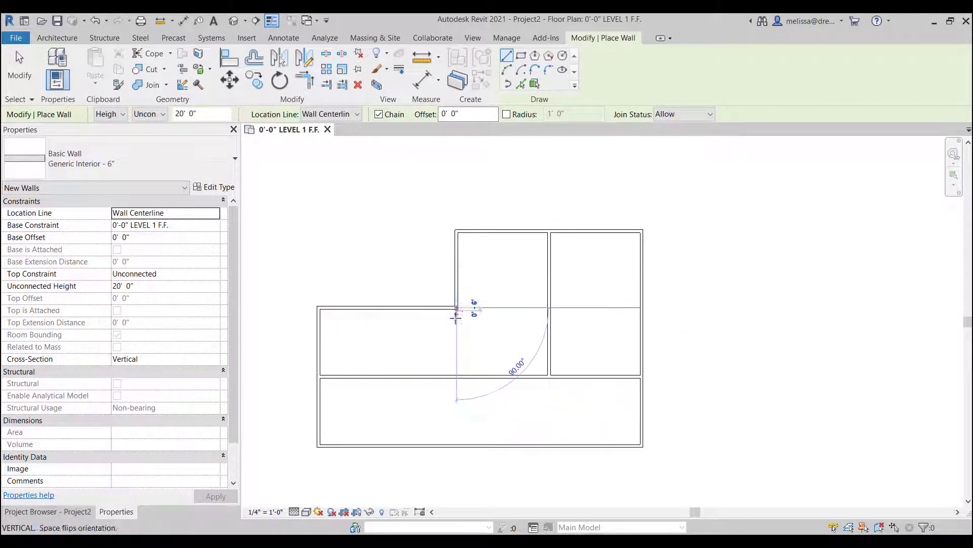
pyautogui.click(455, 374)
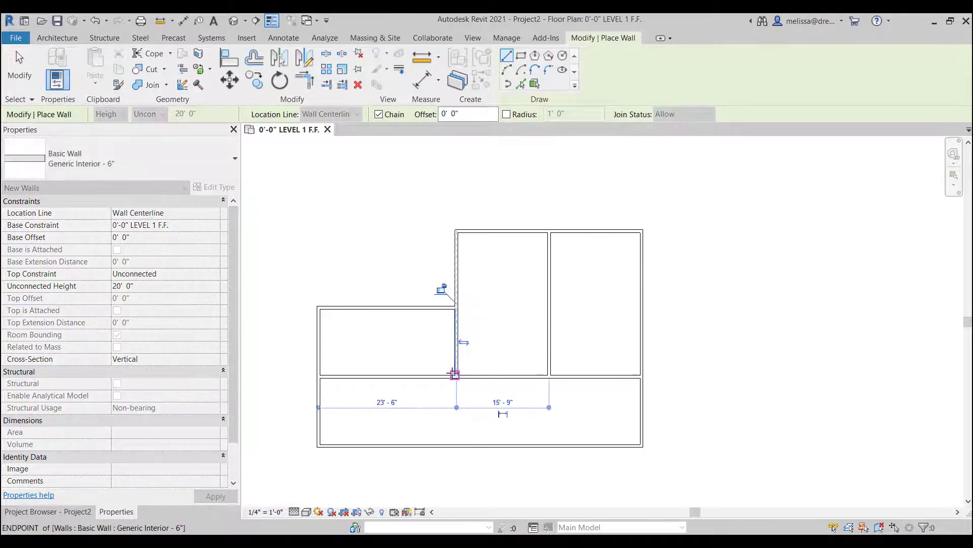
pyautogui.press('Escape')
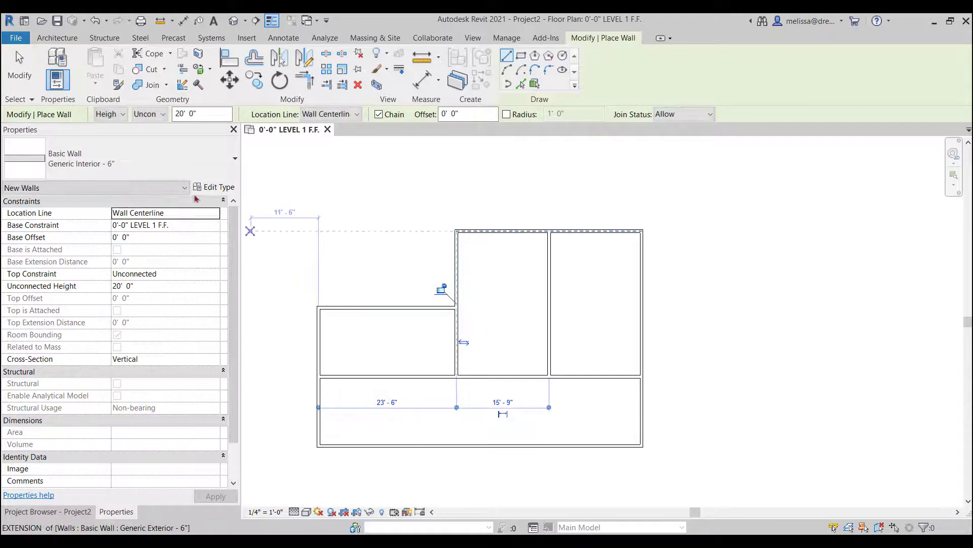
pyautogui.click(20, 76)
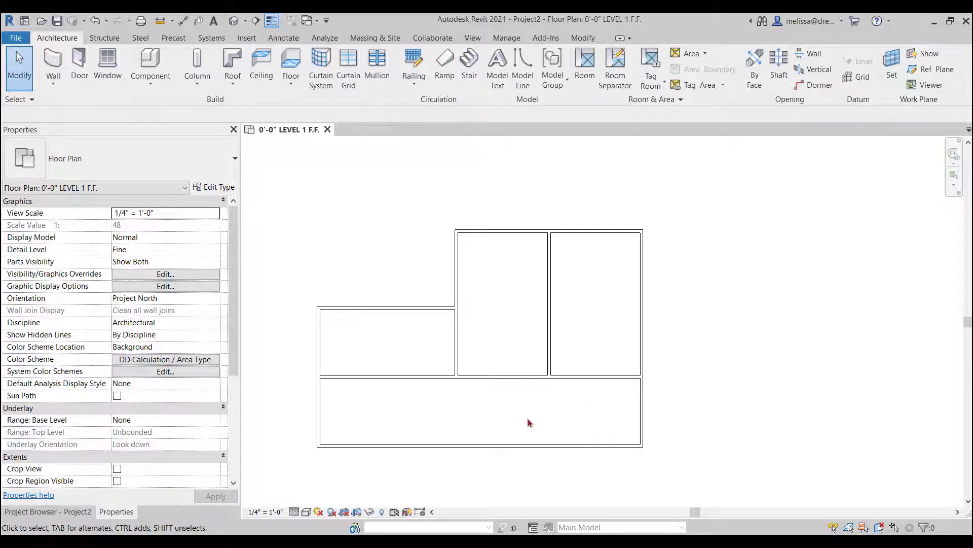
# Launch the Door tool with the Single - Frameless Glass Swing 2680 Interior type current.
pyautogui.click(78, 65)
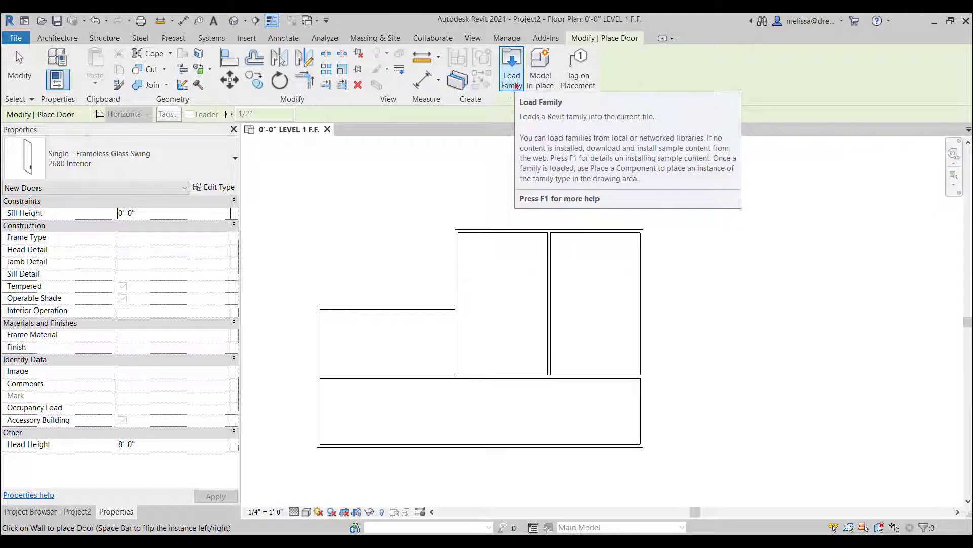
# From the Imperial Doors > Residential library, open Door-Interior-Single-Full Glass-Wood.rfa for loading.
pyautogui.click(511, 80)
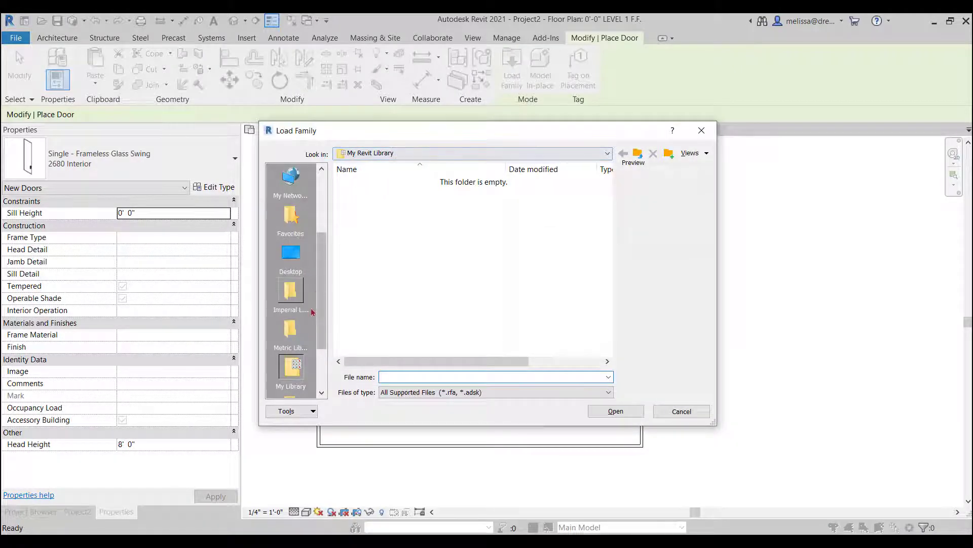
pyautogui.scroll(-2, 299, 284)
pyautogui.click(297, 223)
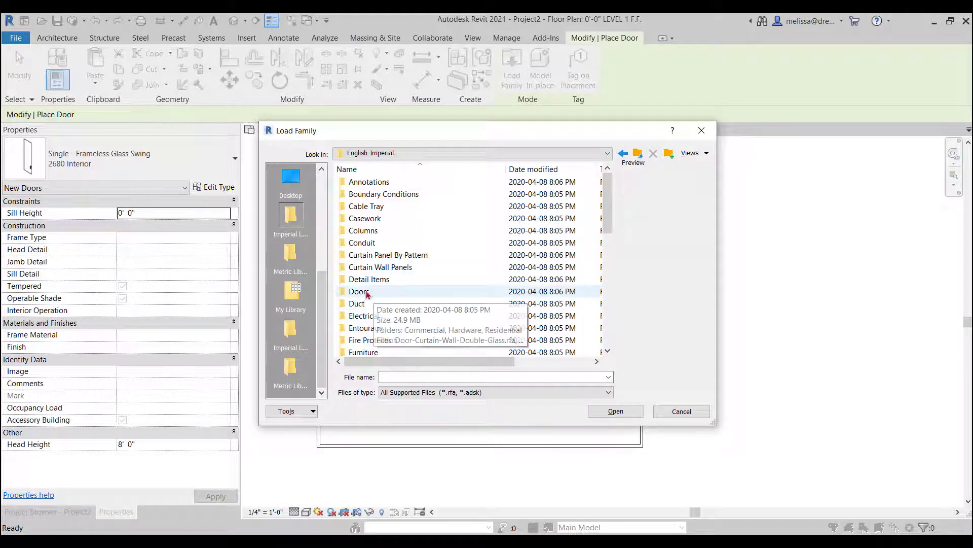
pyautogui.doubleClick(355, 291)
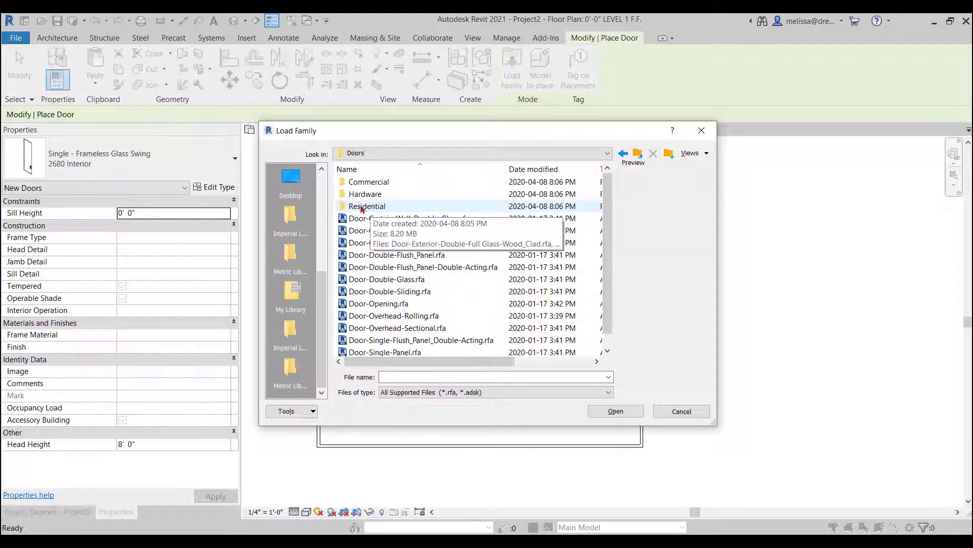
pyautogui.doubleClick(360, 206)
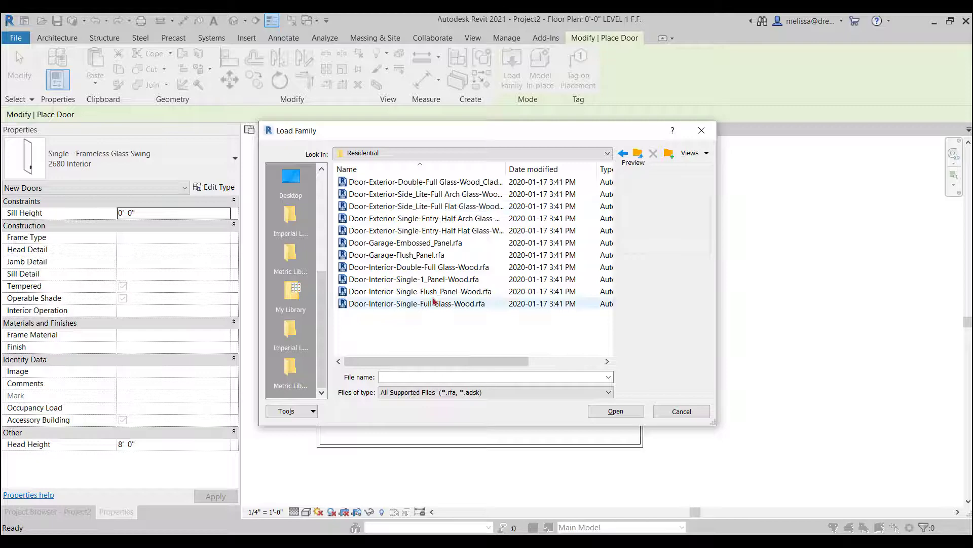
pyautogui.click(443, 291)
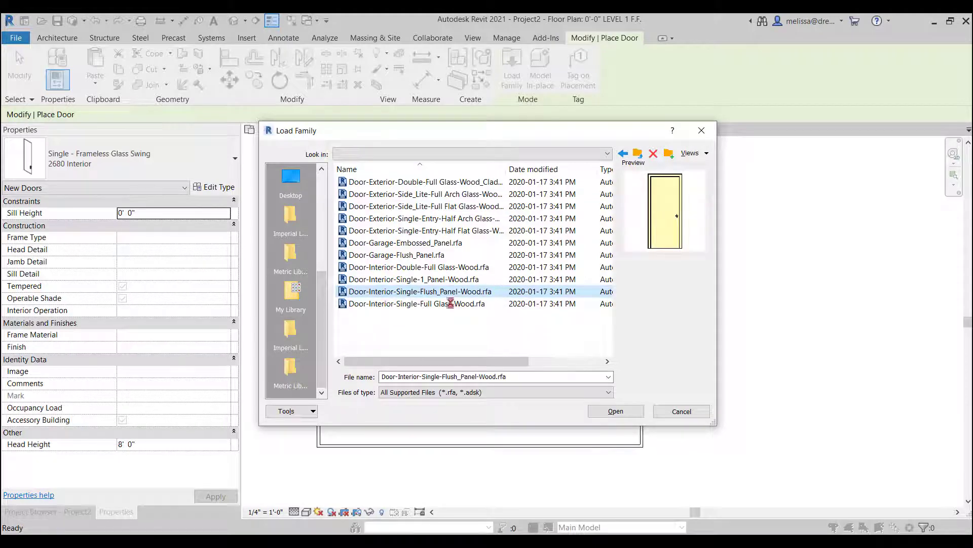
pyautogui.press('Down')
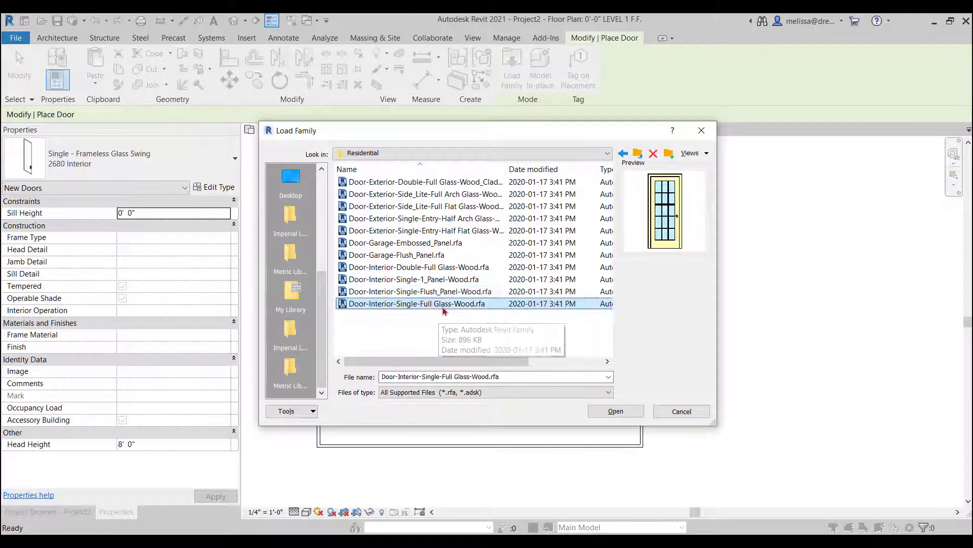
pyautogui.press('Up')
pyautogui.press('Up')
pyautogui.click(442, 304)
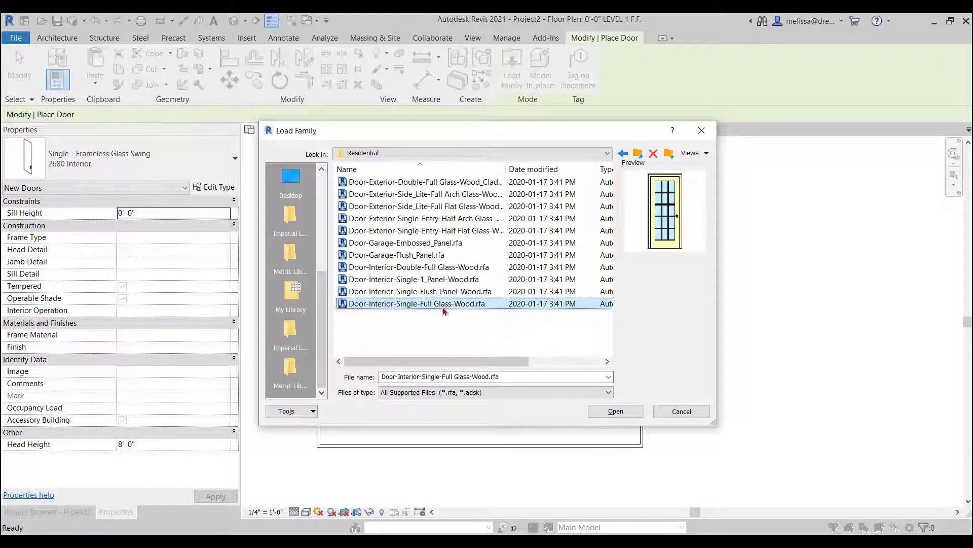
pyautogui.click(615, 413)
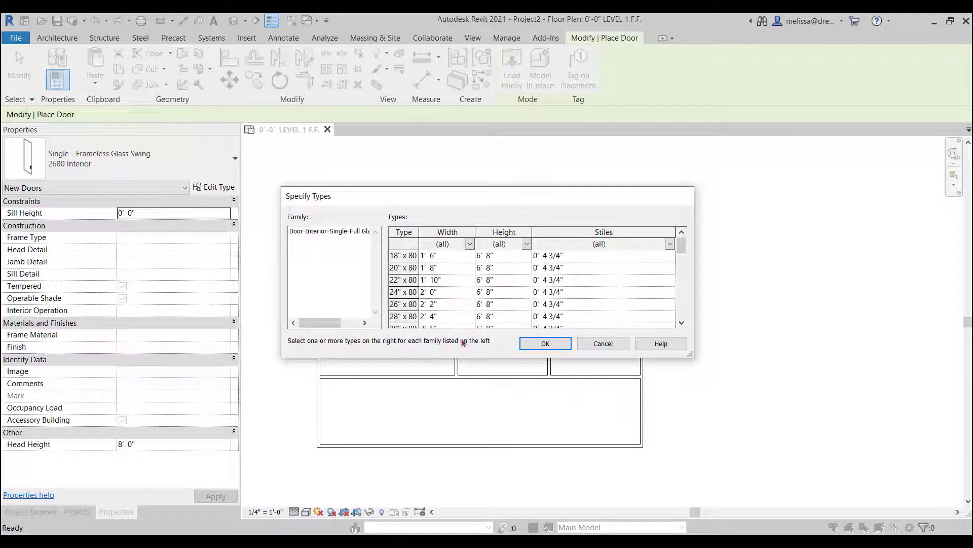
# Select the 36" x 96" row in the Specify Types list.
pyautogui.scroll(-5, 413, 284)
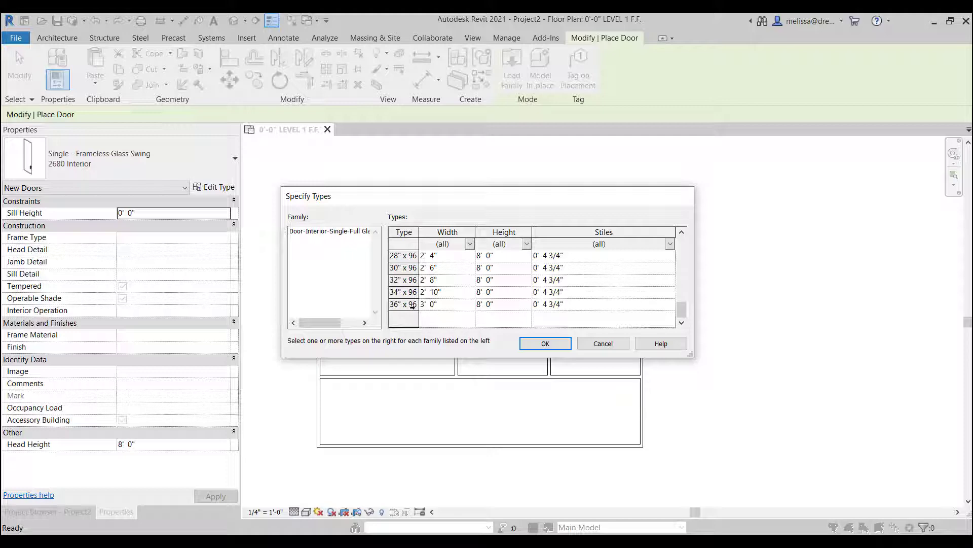
pyautogui.scroll(1, 412, 306)
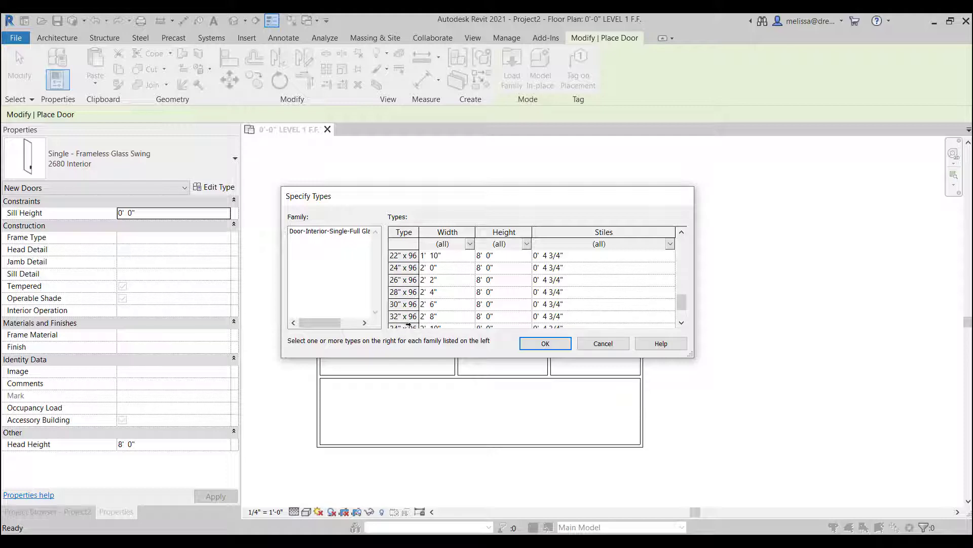
pyautogui.scroll(5, 411, 322)
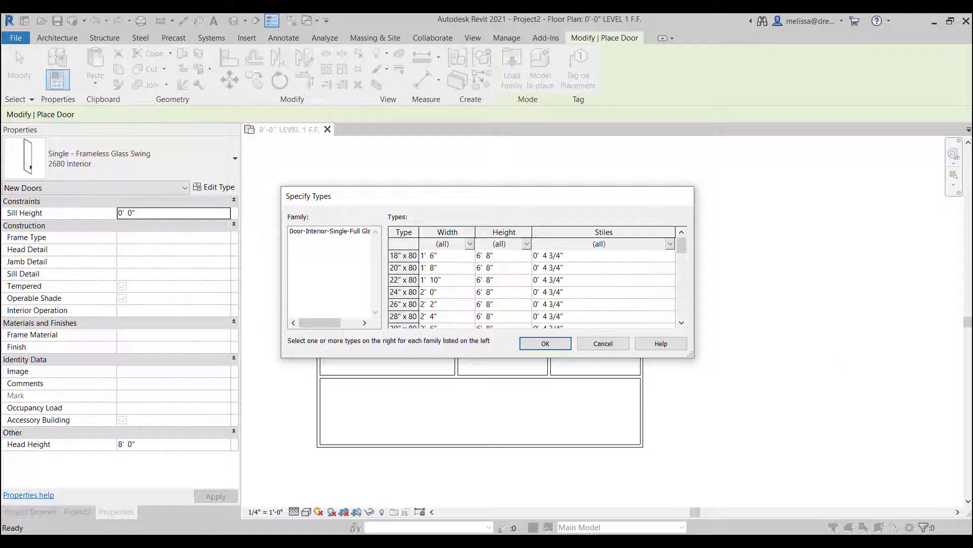
pyautogui.scroll(-5, 405, 304)
pyautogui.click(405, 305)
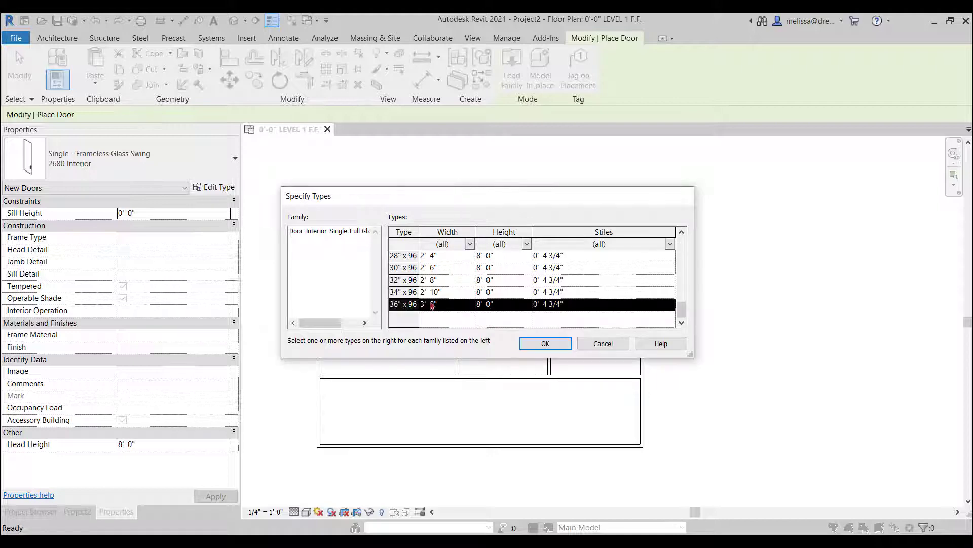
# Load the 36" x 96" size and place a flipped door in the left room's top wall.
pyautogui.click(546, 345)
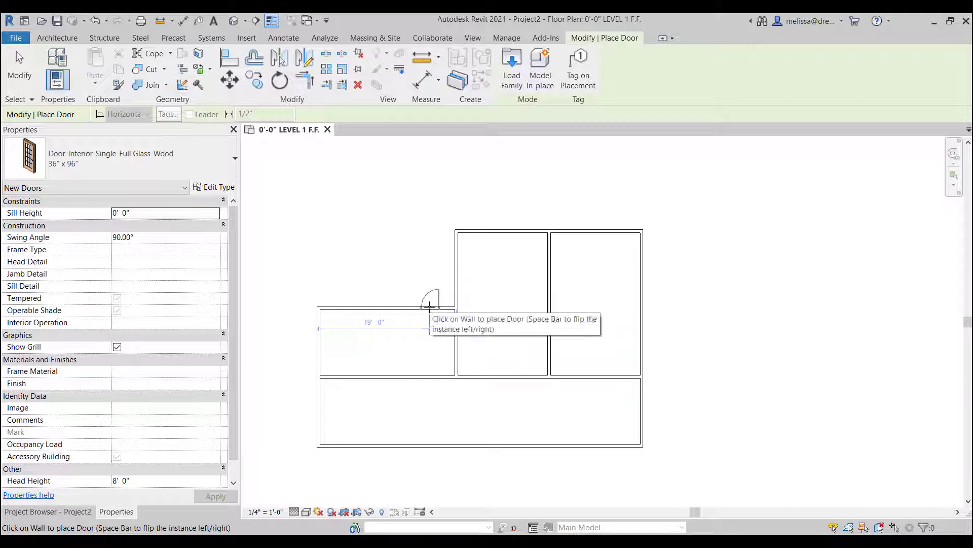
pyautogui.scroll(2, 429, 306)
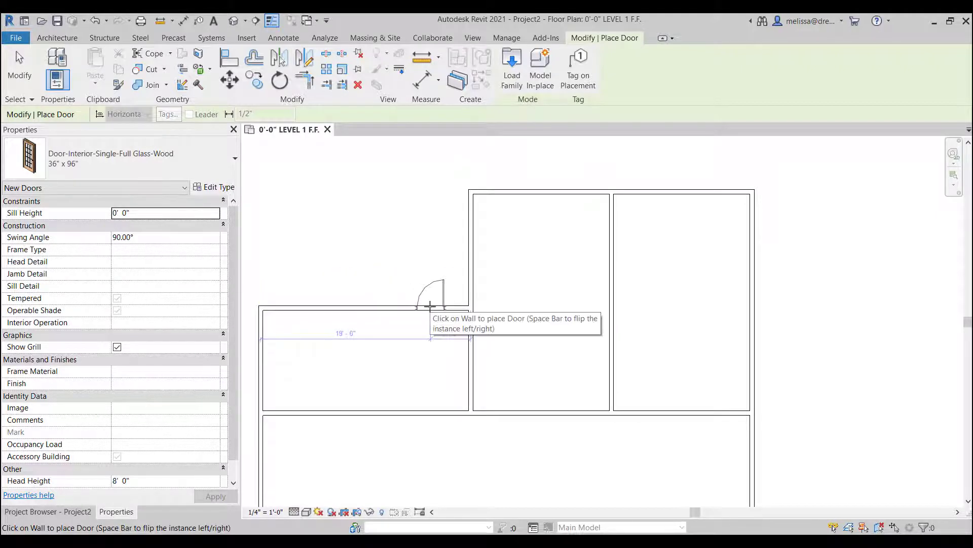
pyautogui.scroll(2, 430, 306)
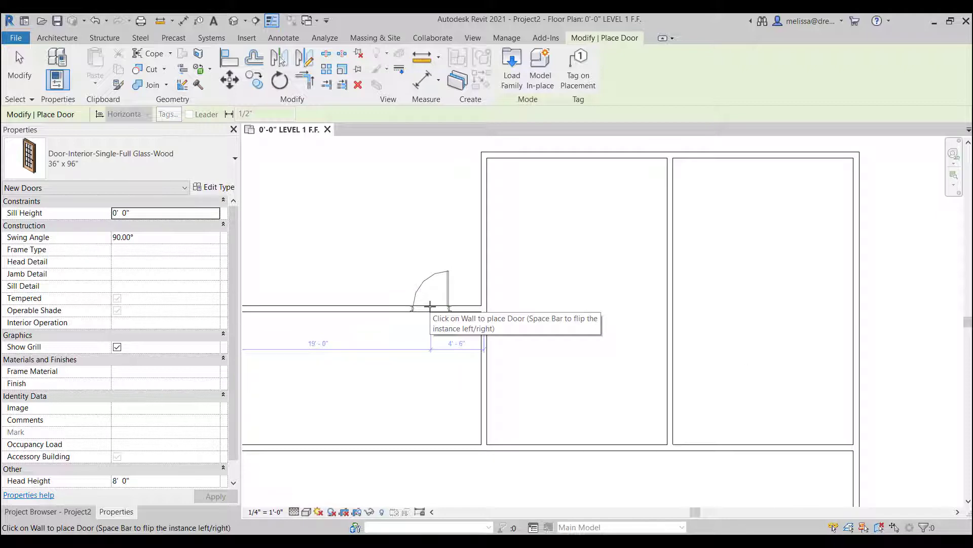
pyautogui.press('space')
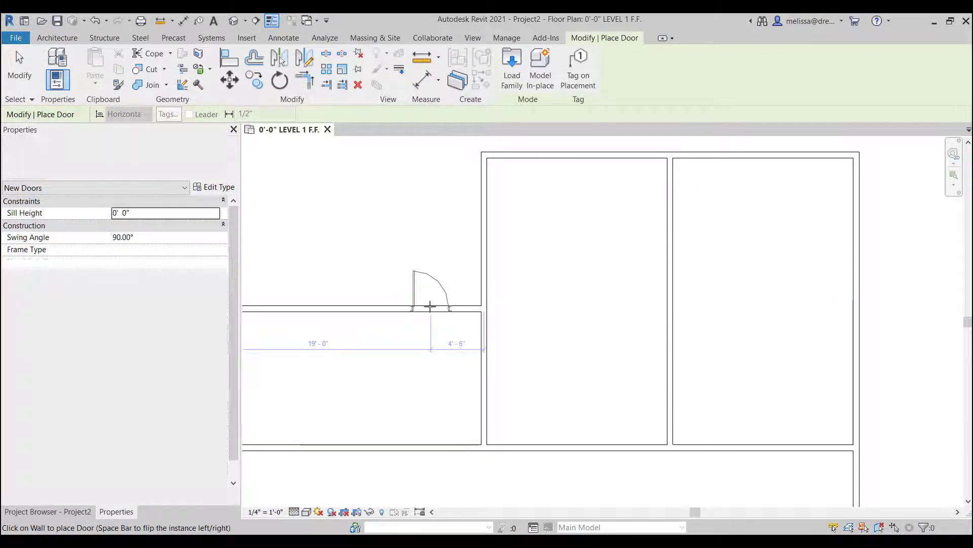
pyautogui.press('space')
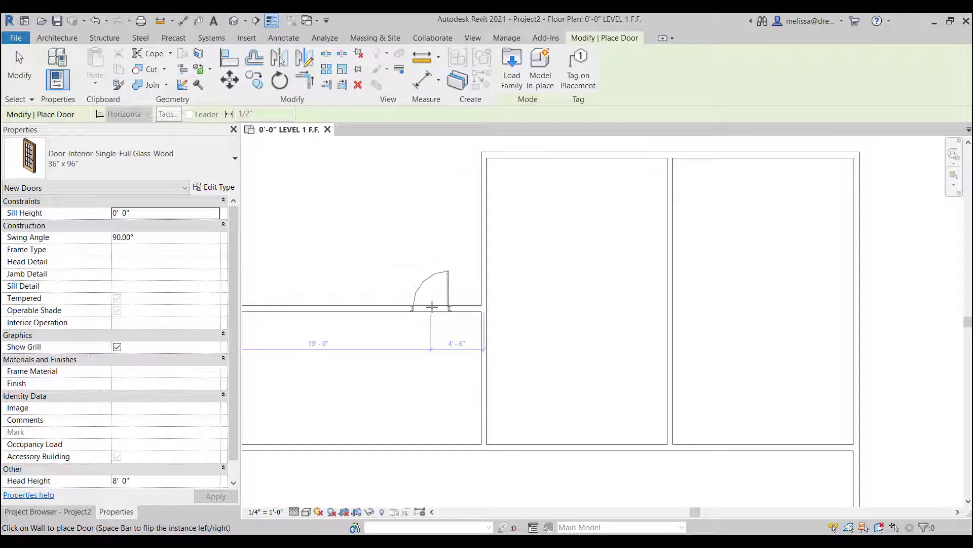
pyautogui.press('space')
pyautogui.press('space')
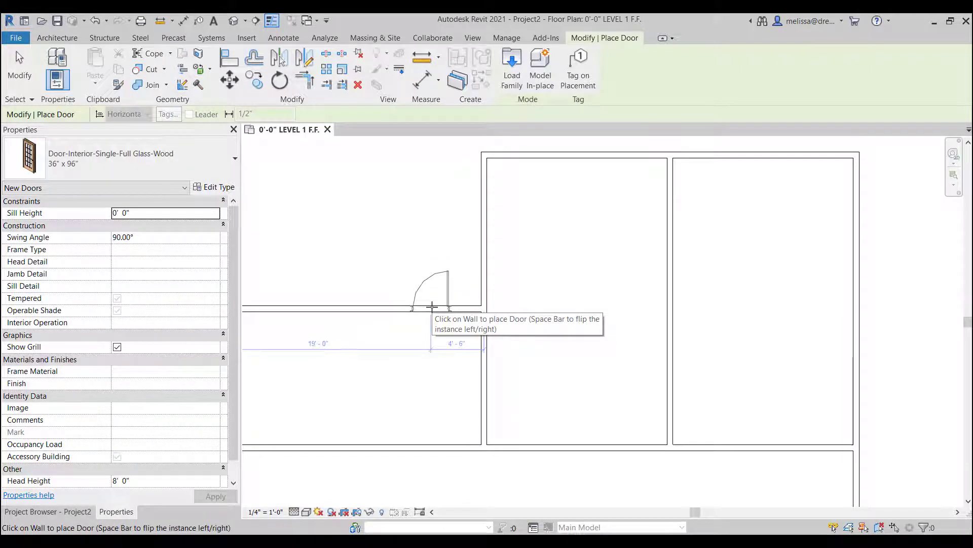
pyautogui.click(432, 307)
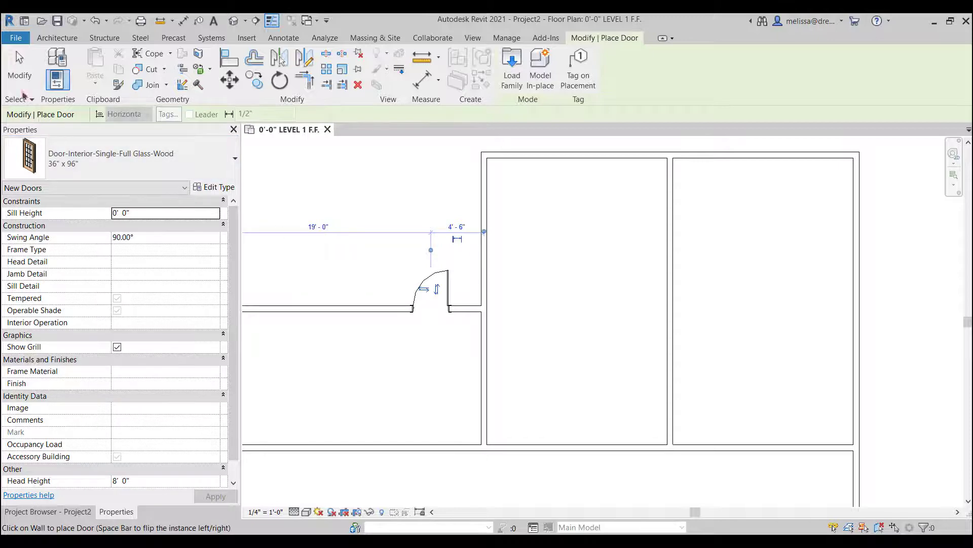
# Exit the Door tool and adjust the zoom on the floor plan.
pyautogui.click(20, 65)
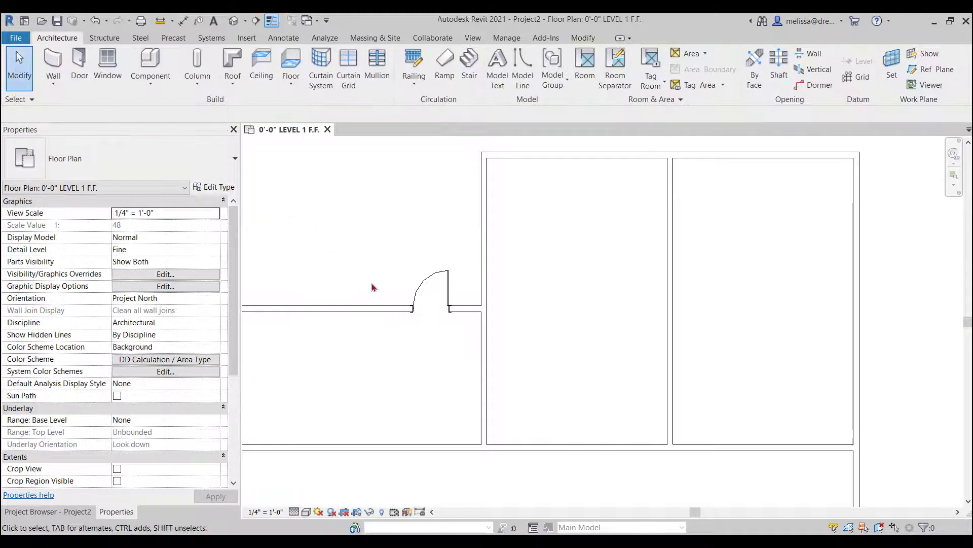
pyautogui.scroll(1, 434, 339)
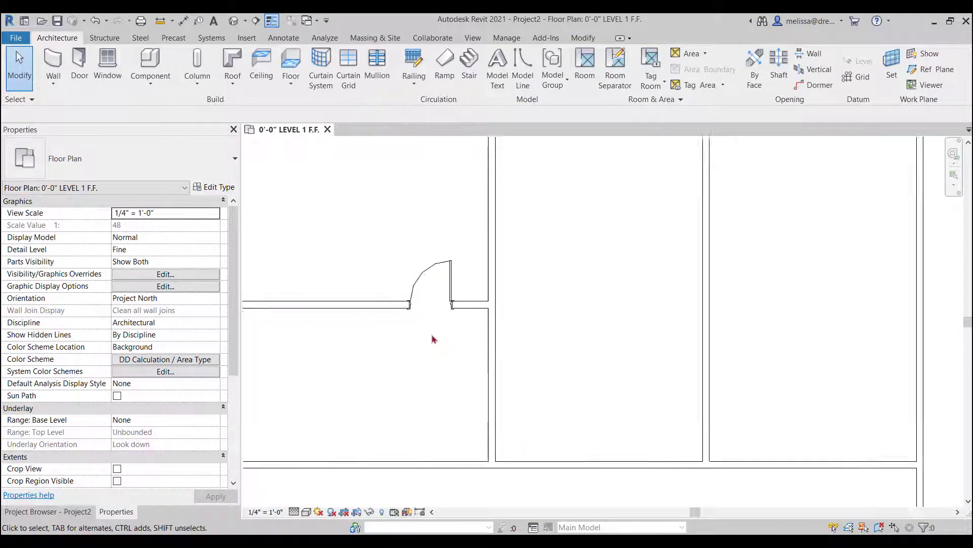
pyautogui.scroll(2, 433, 339)
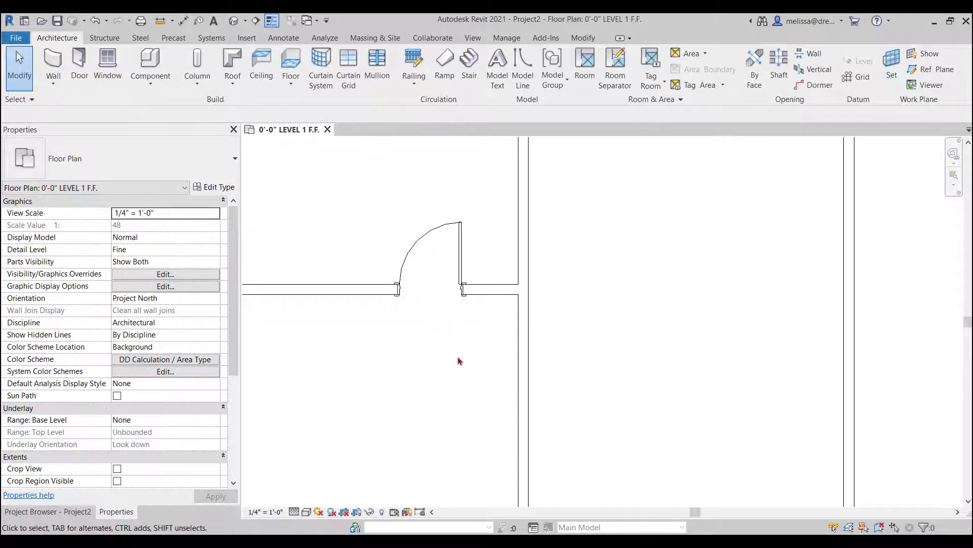
pyautogui.scroll(-3, 459, 361)
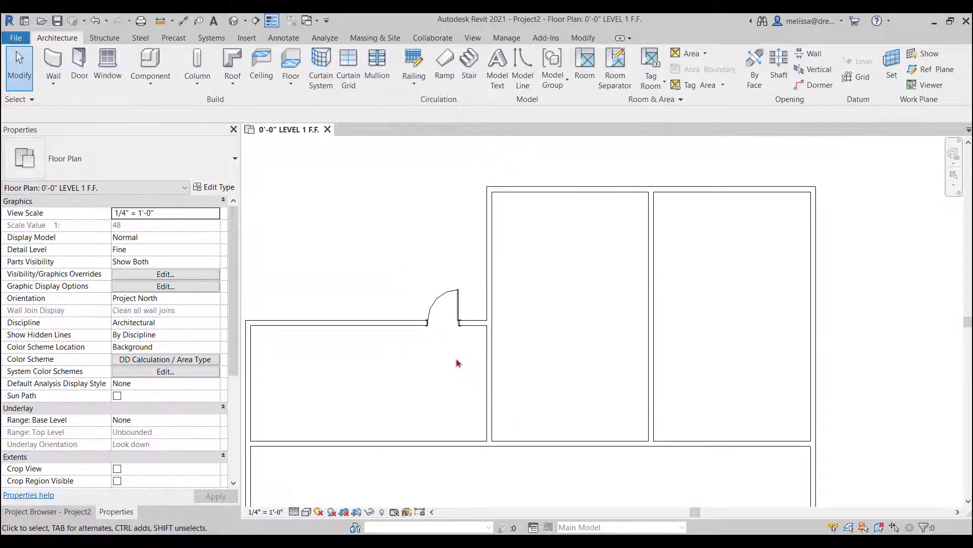
pyautogui.scroll(-2, 458, 361)
pyautogui.scroll(2, 469, 339)
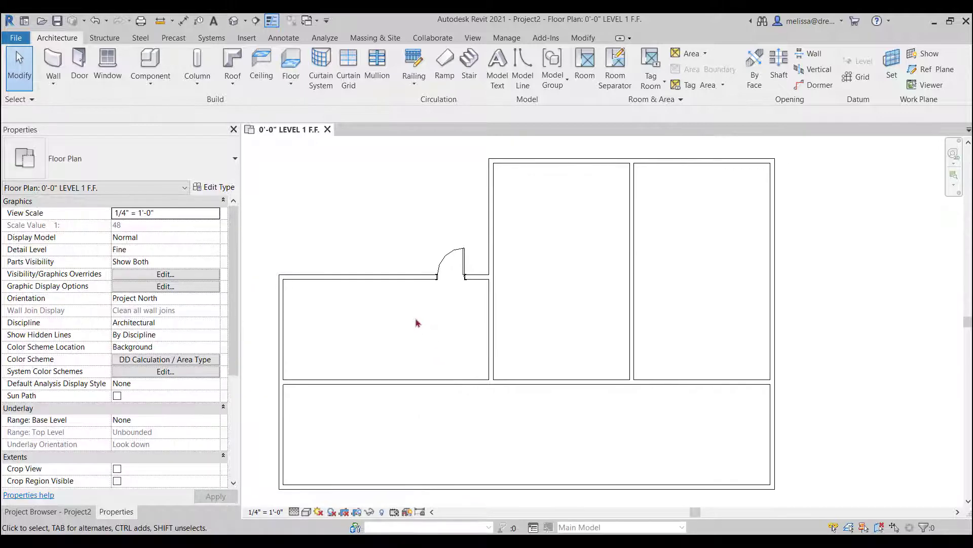
# Load the 96" x 84" Door-Garage-Flush_Panel family from the Residential door library.
pyautogui.click(79, 64)
pyautogui.click(511, 71)
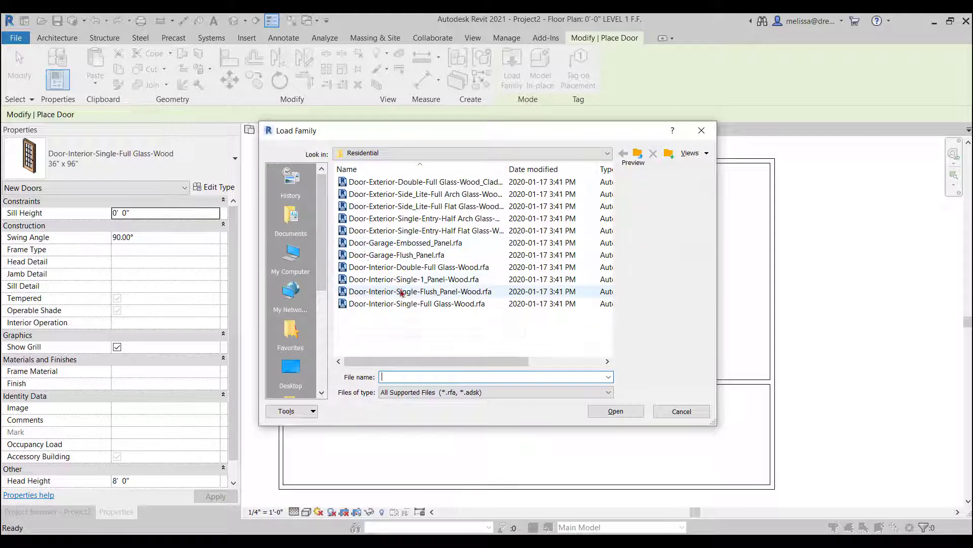
pyautogui.click(378, 185)
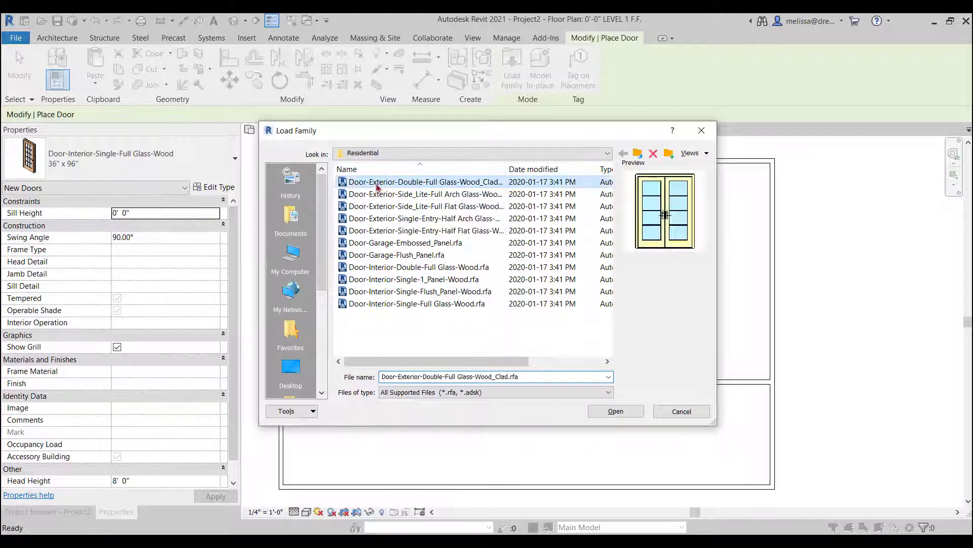
pyautogui.press('Down')
pyautogui.press('Down')
pyautogui.press('Down')
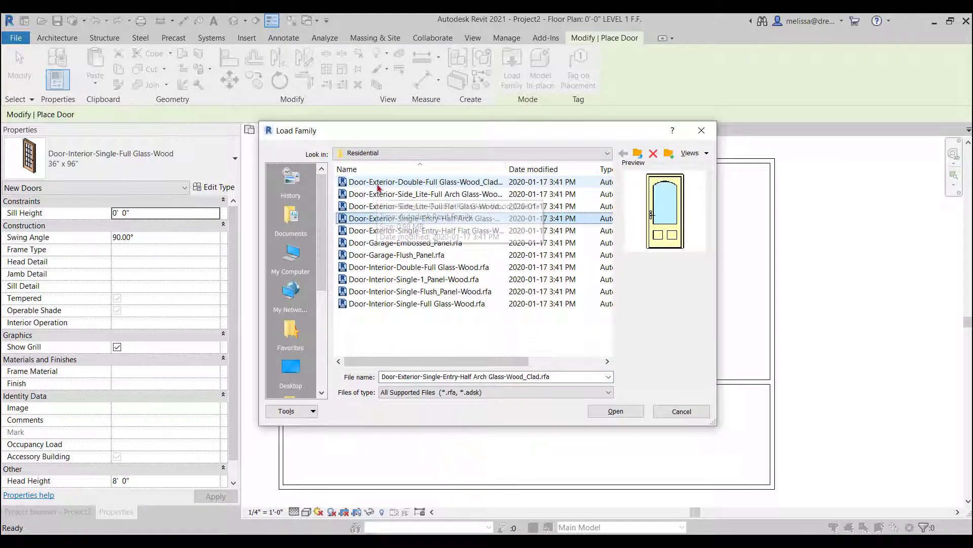
pyautogui.press('Down')
pyautogui.press('Down')
pyautogui.press('Down')
pyautogui.press('Down')
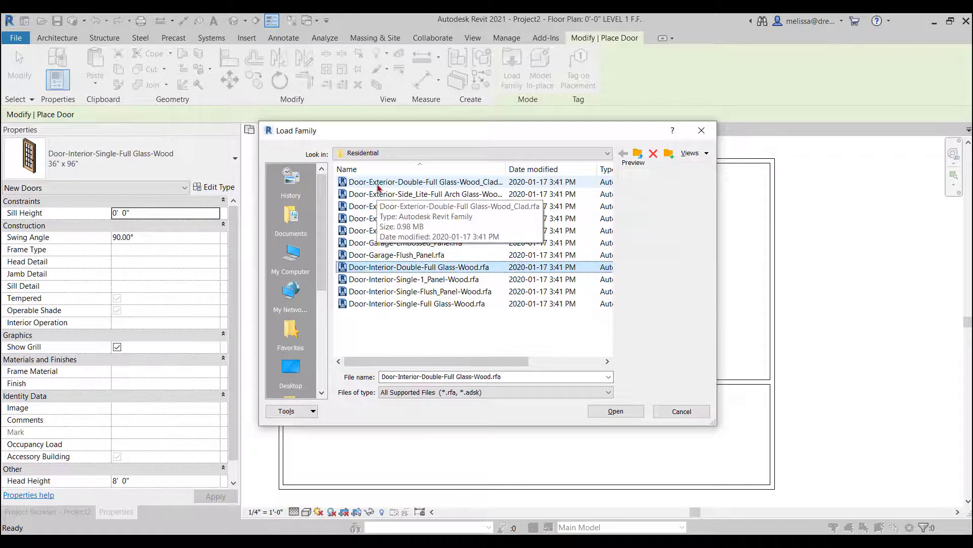
pyautogui.press('Up')
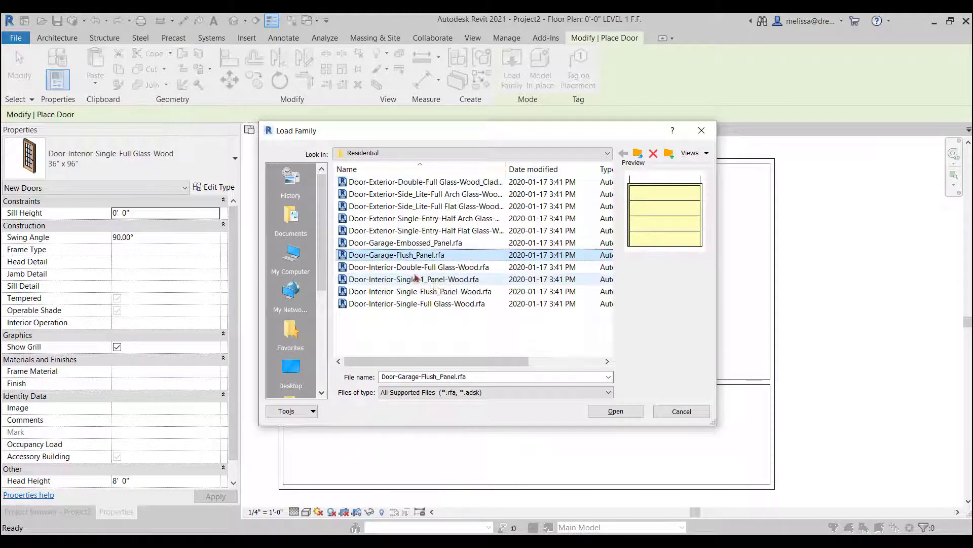
pyautogui.click(615, 412)
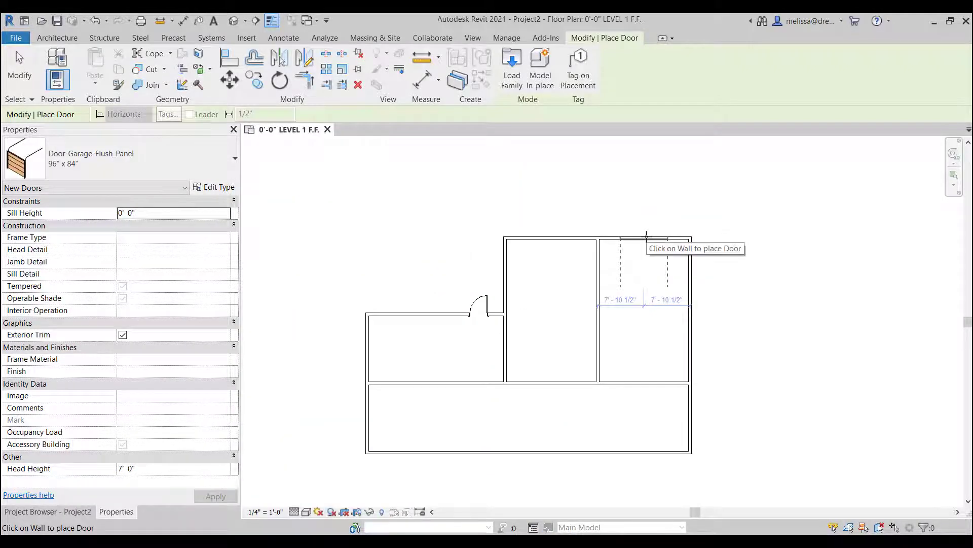
pyautogui.scroll(2, 647, 237)
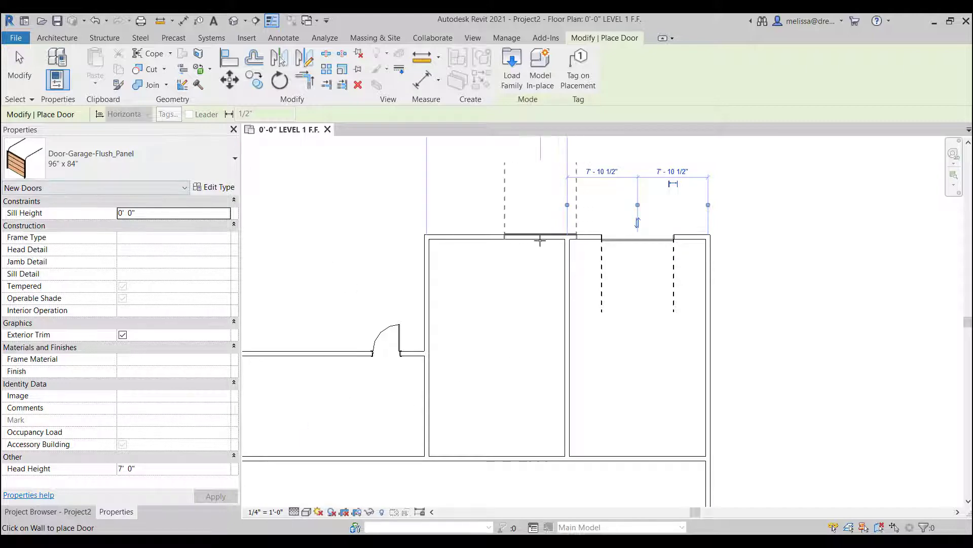
pyautogui.scroll(-2, 539, 241)
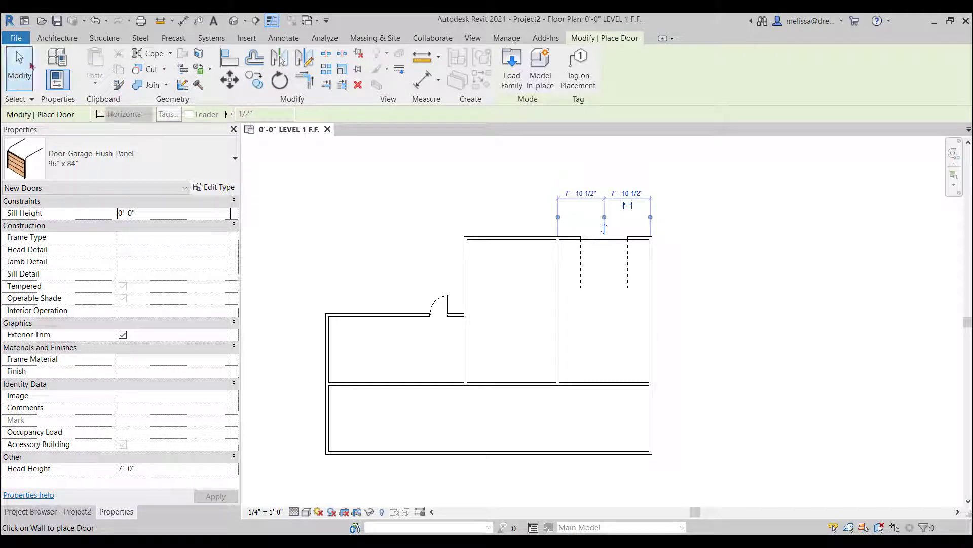
# Load the Door-Interior-Single-Flush_Panel-Wood.rfa family from the Residential door folder.
pyautogui.click(512, 63)
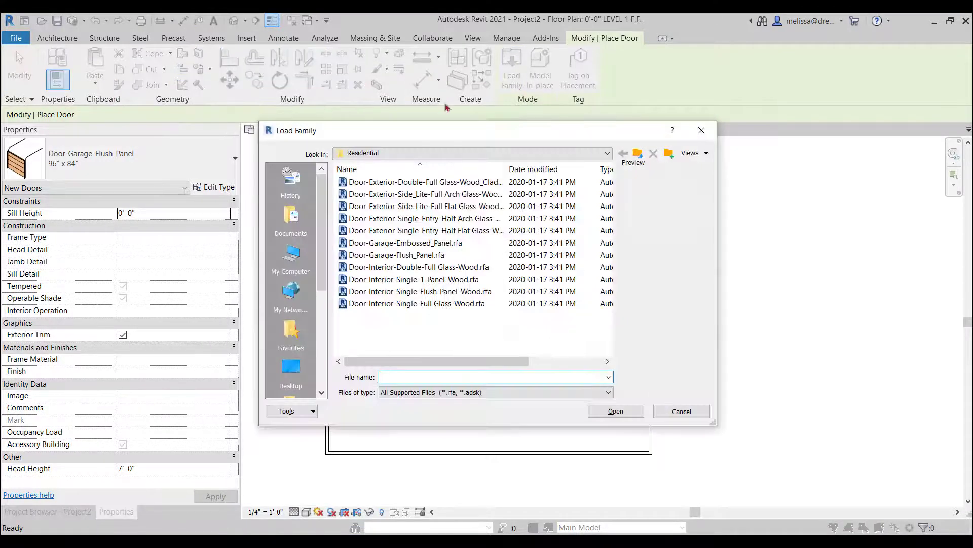
pyautogui.click(404, 256)
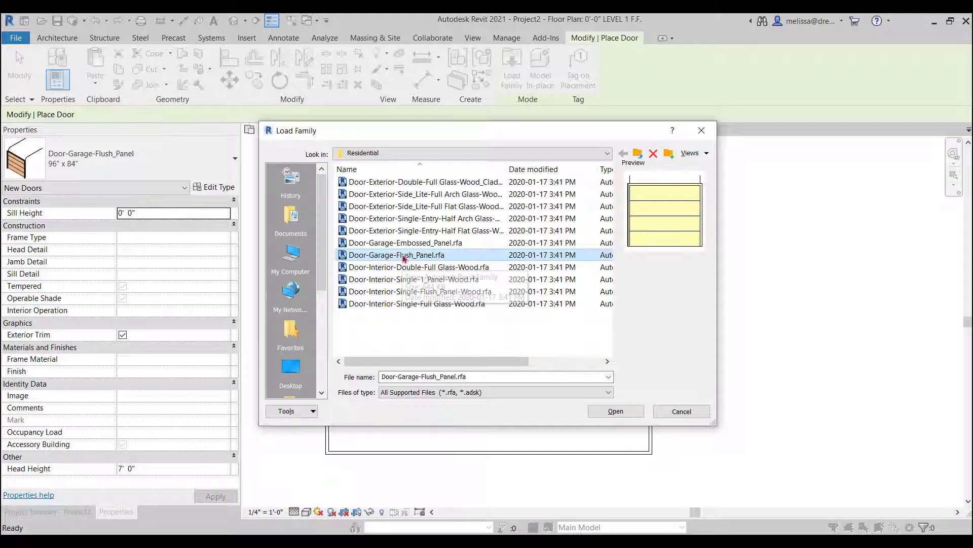
pyautogui.press('Up')
pyautogui.press('Up')
pyautogui.press('Up')
pyautogui.press('Up')
pyautogui.press('Up')
pyautogui.press('Up')
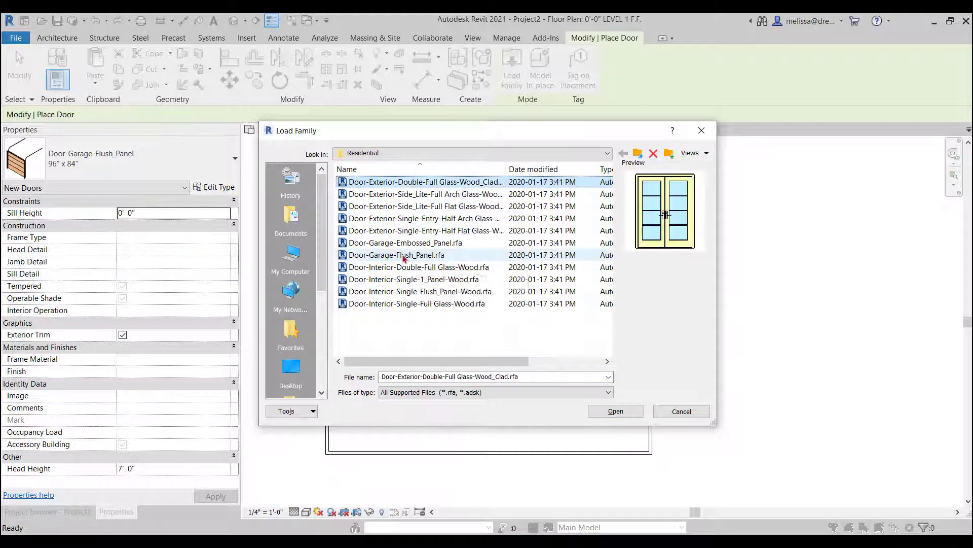
pyautogui.press('Down')
pyautogui.press('Down')
pyautogui.press('Down')
pyautogui.press('Down')
pyautogui.press('Down')
pyautogui.press('Down')
pyautogui.press('Down')
pyautogui.press('Down')
pyautogui.press('Down')
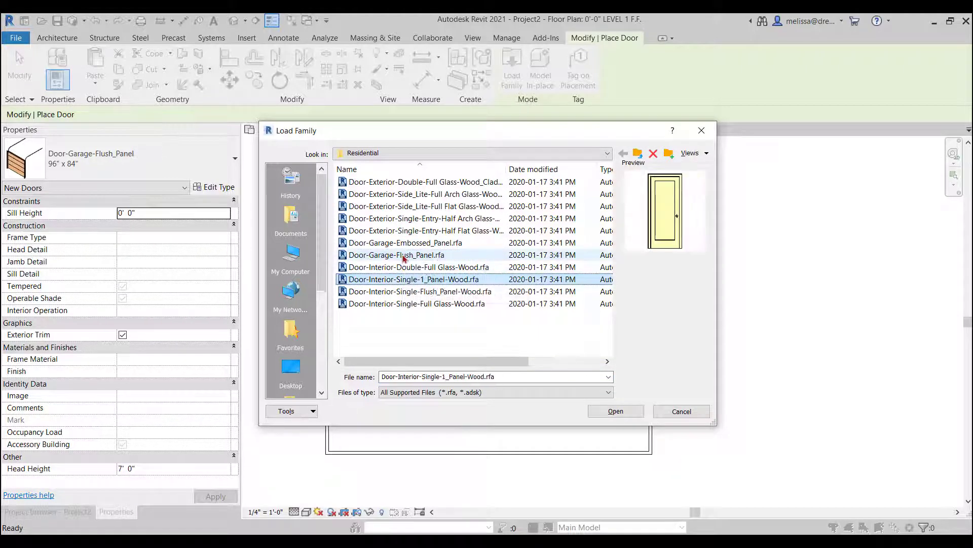
pyautogui.click(612, 413)
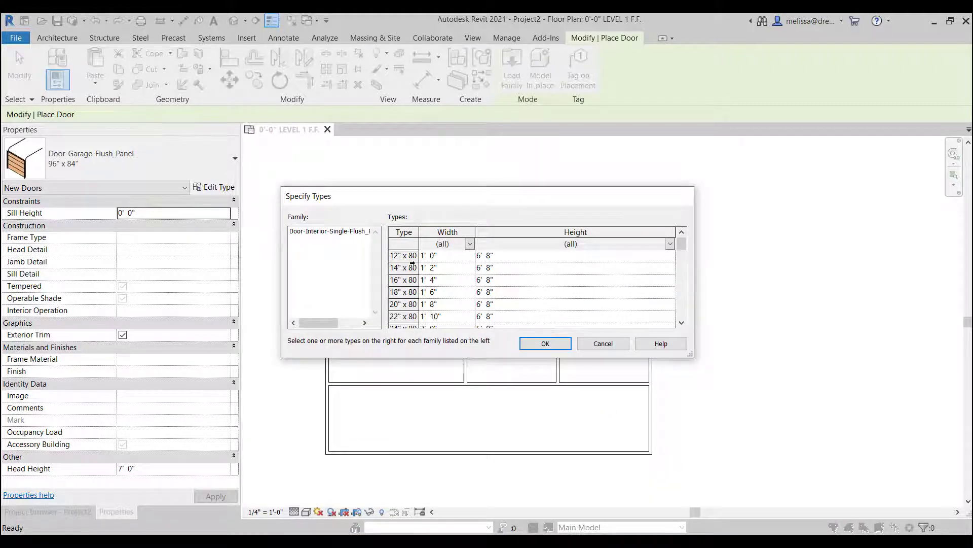
pyautogui.scroll(-2, 412, 263)
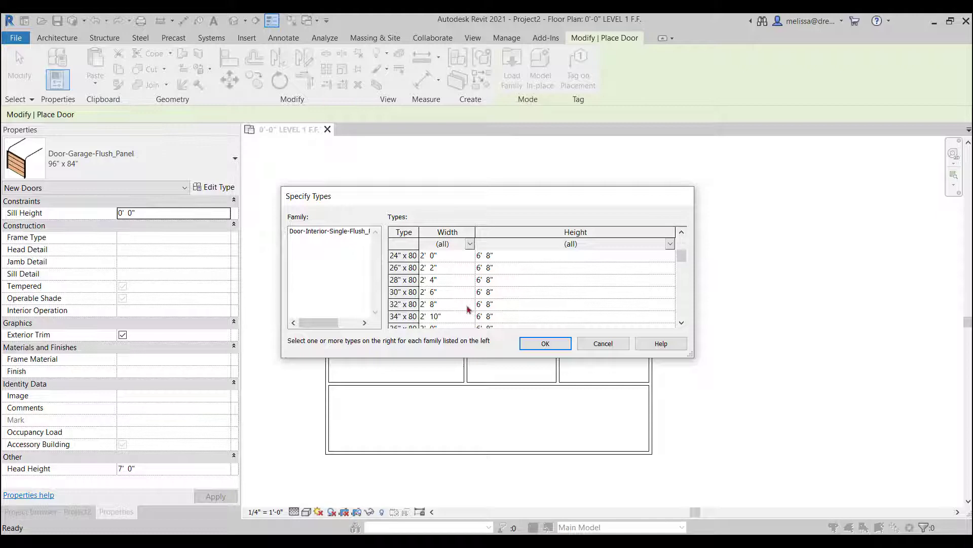
# Choose the 30" x 80" size and place doors between left and middle rooms and in right room's bottom wall.
pyautogui.click(419, 292)
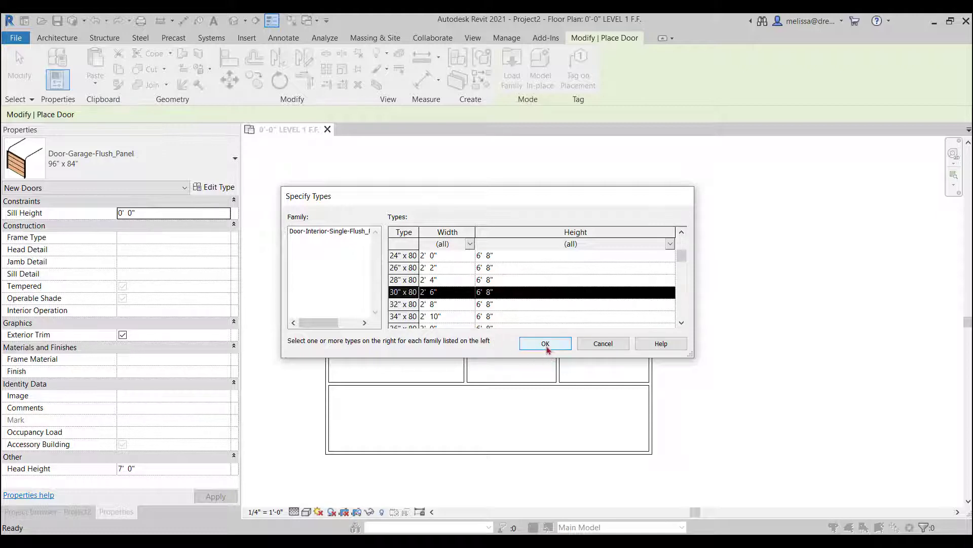
pyautogui.click(548, 345)
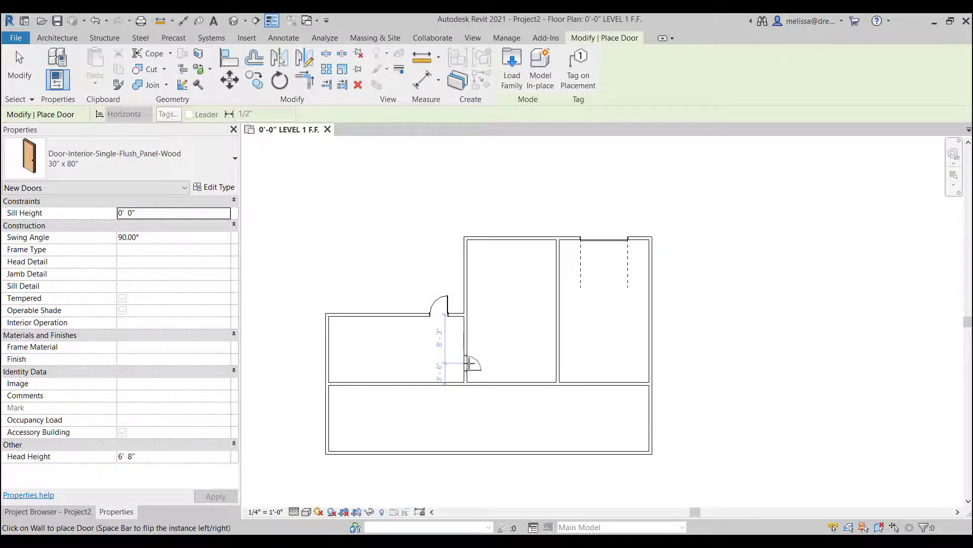
pyautogui.click(576, 381)
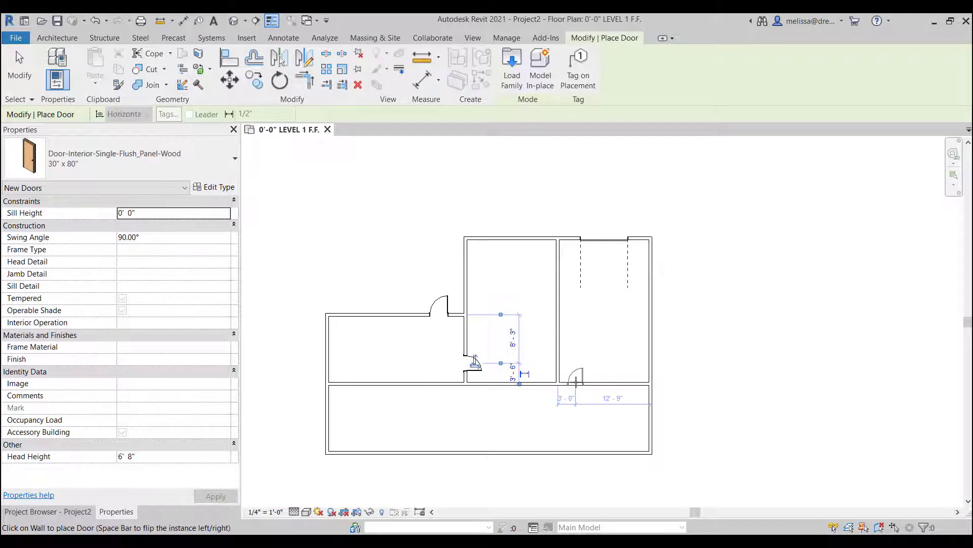
pyautogui.click(475, 361)
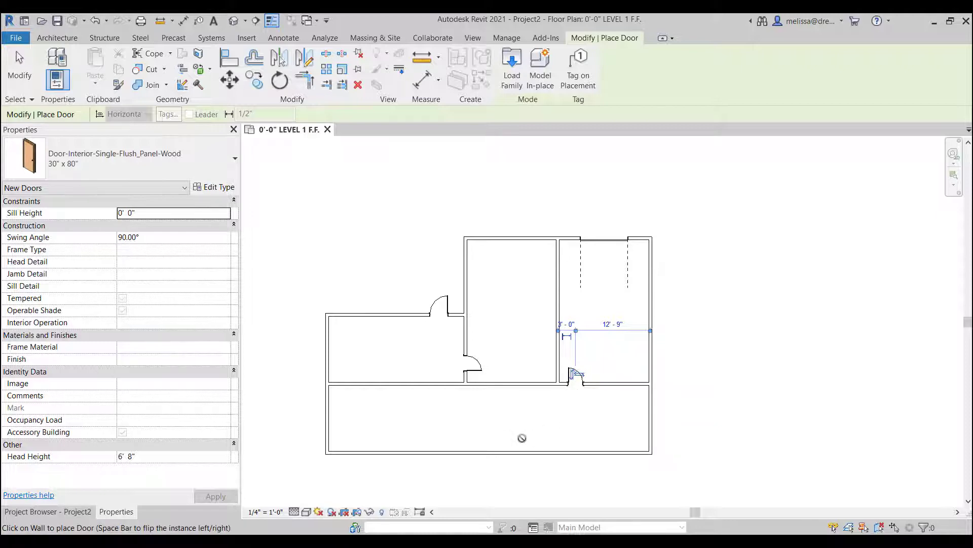
pyautogui.click(512, 66)
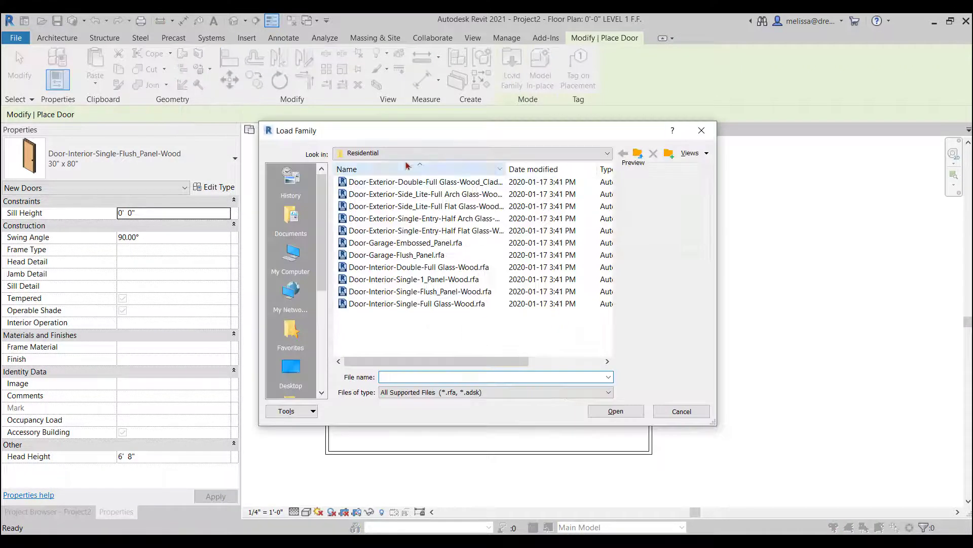
pyautogui.click(638, 154)
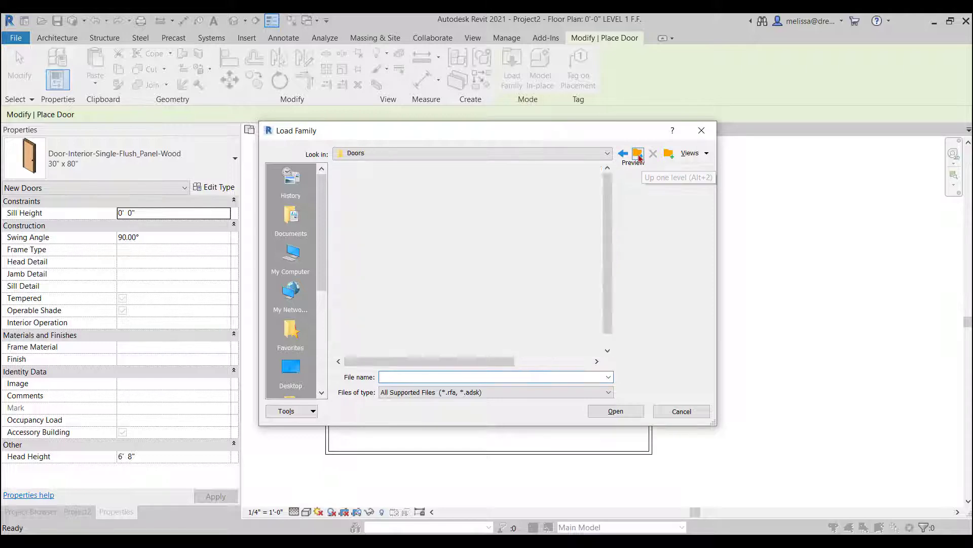
pyautogui.click(639, 156)
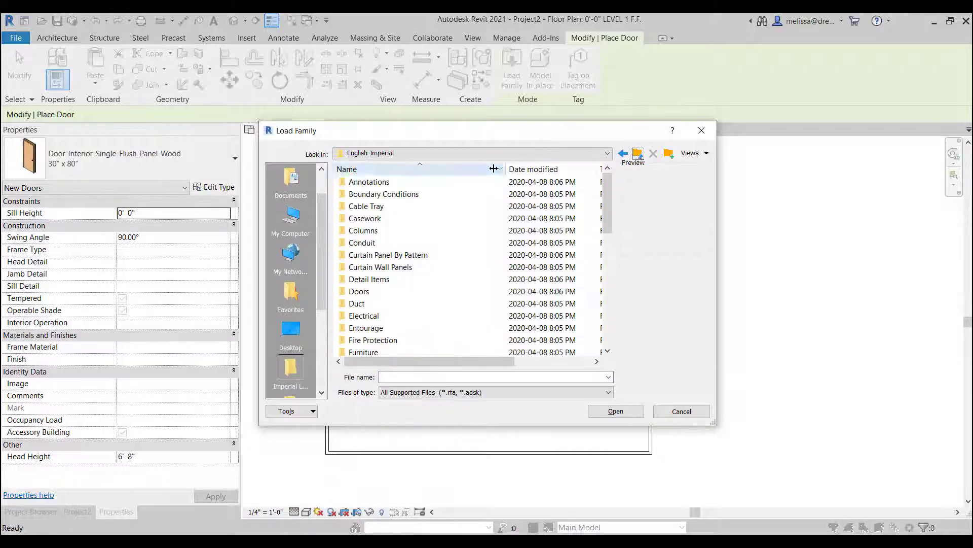
pyautogui.scroll(-1, 406, 248)
pyautogui.scroll(-1, 405, 248)
pyautogui.doubleClick(373, 303)
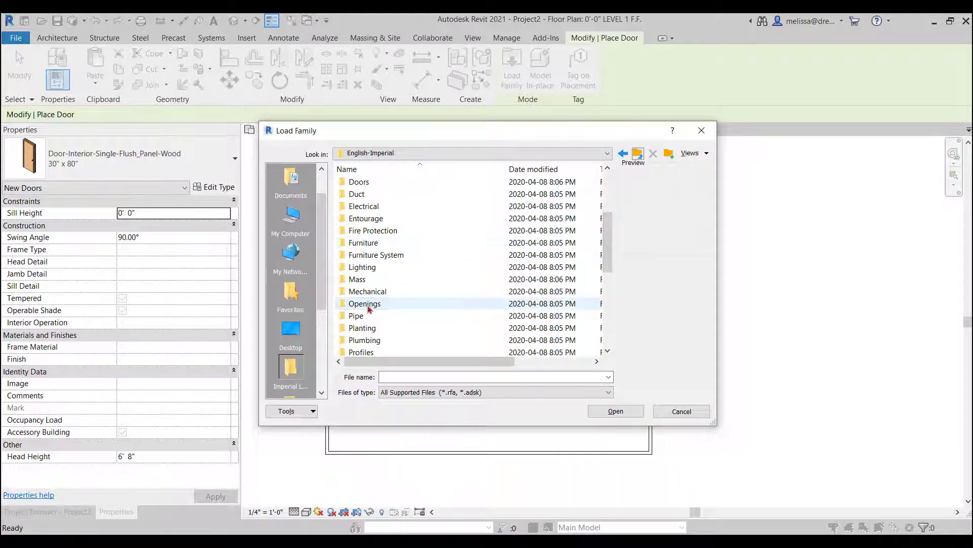
pyautogui.click(388, 212)
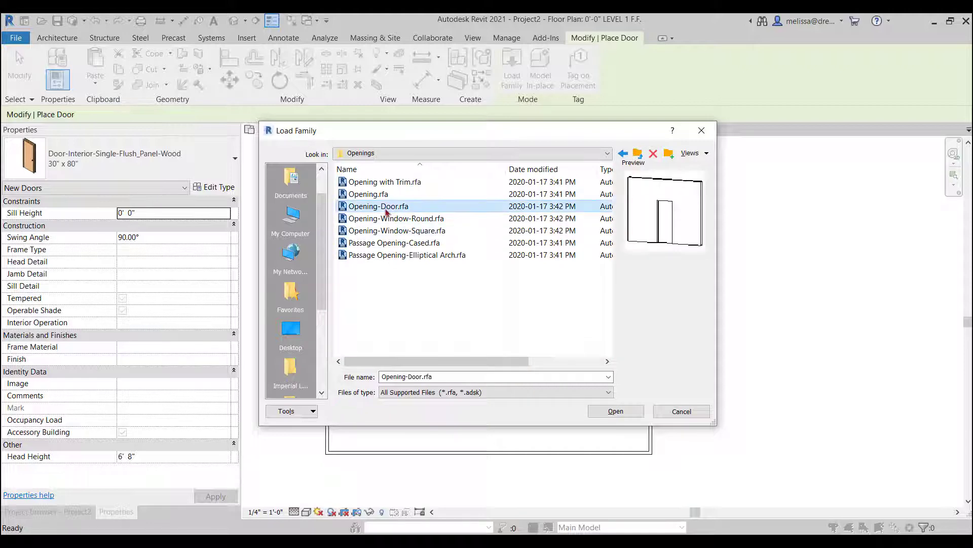
pyautogui.click(616, 410)
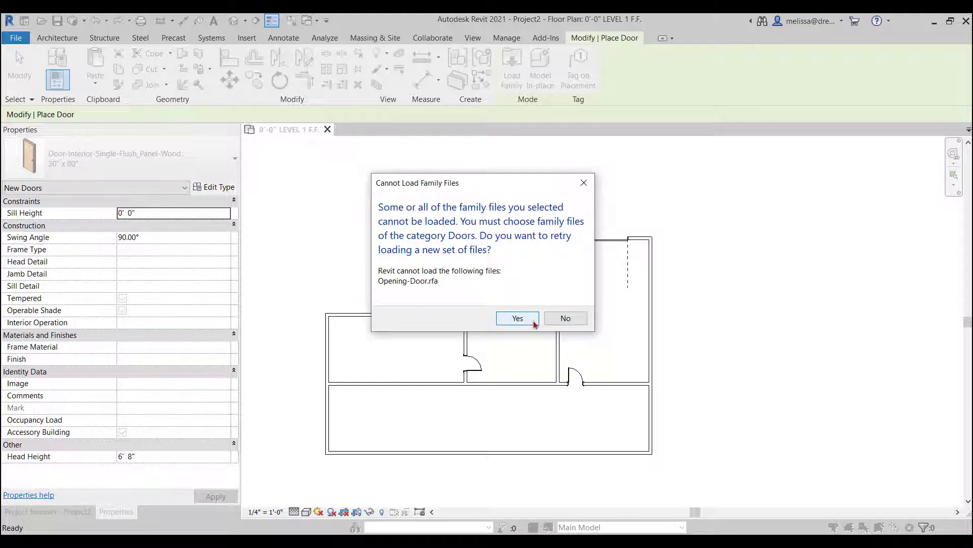
pyautogui.click(561, 317)
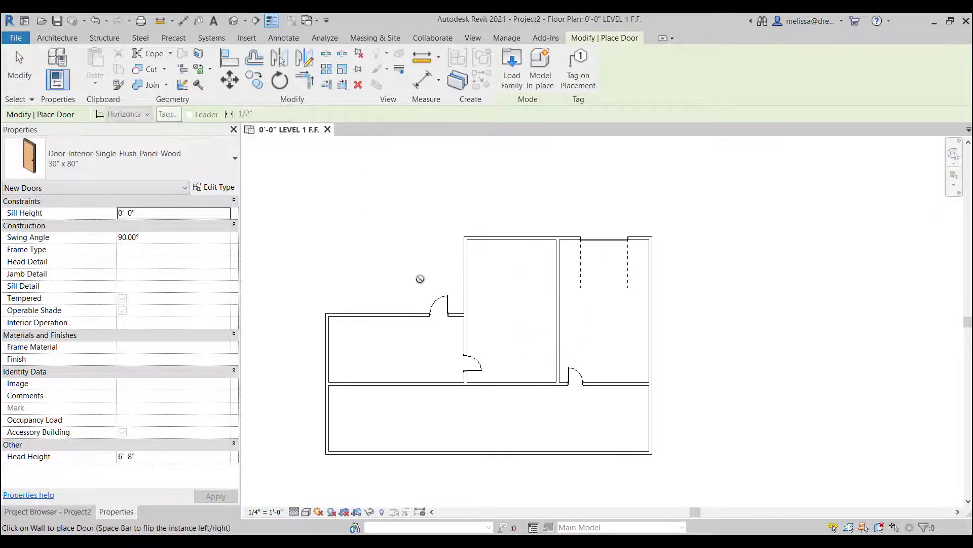
# Retry loading Opening-Door.rfa from Insert > Load Family and dismiss the load error.
pyautogui.click(247, 40)
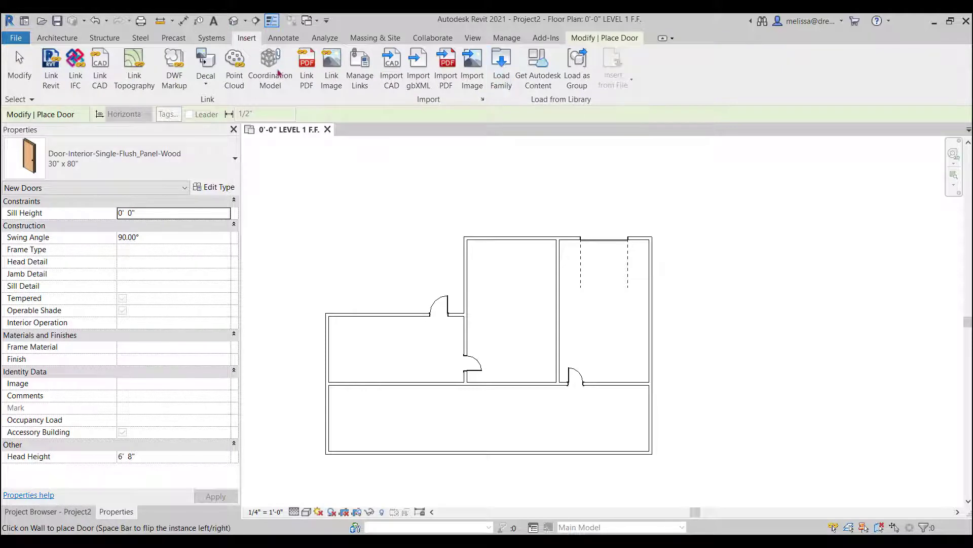
pyautogui.click(502, 83)
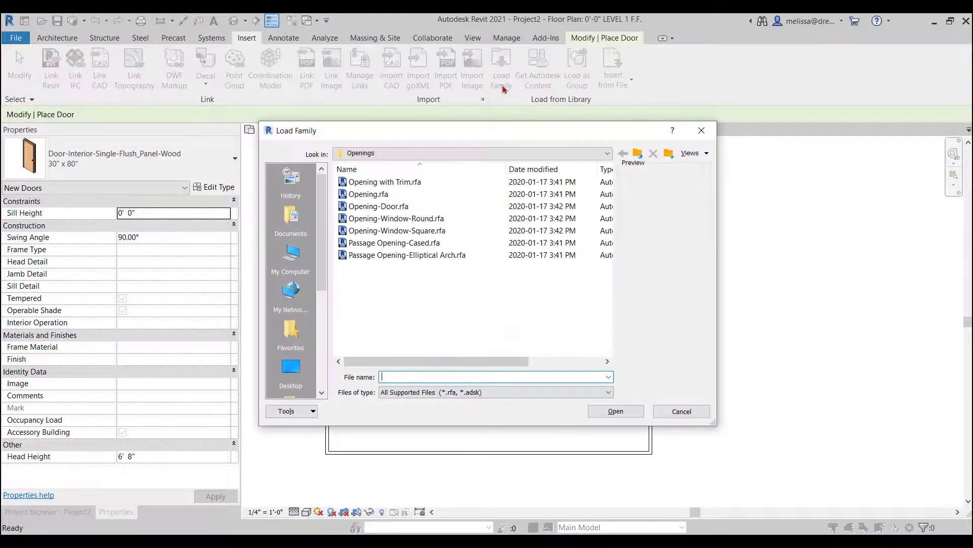
pyautogui.click(394, 207)
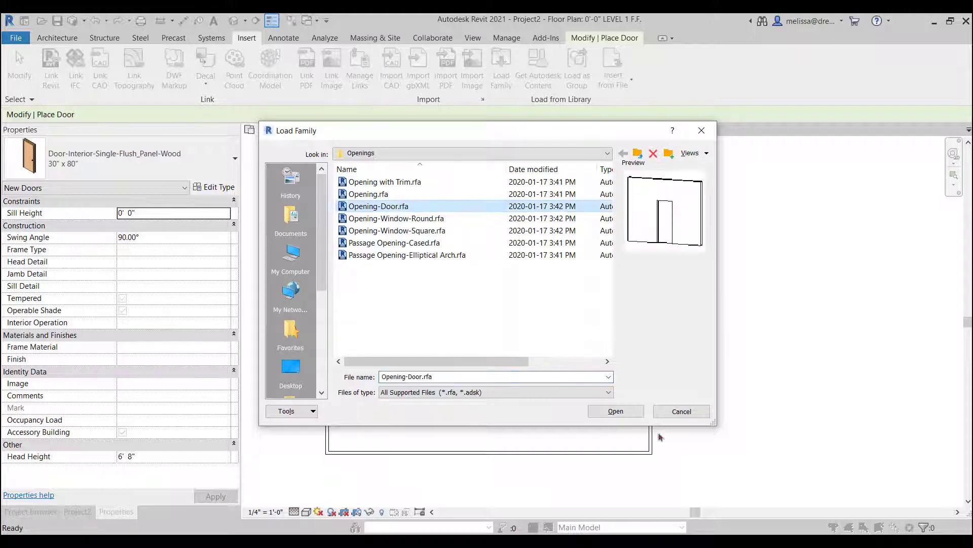
pyautogui.click(630, 414)
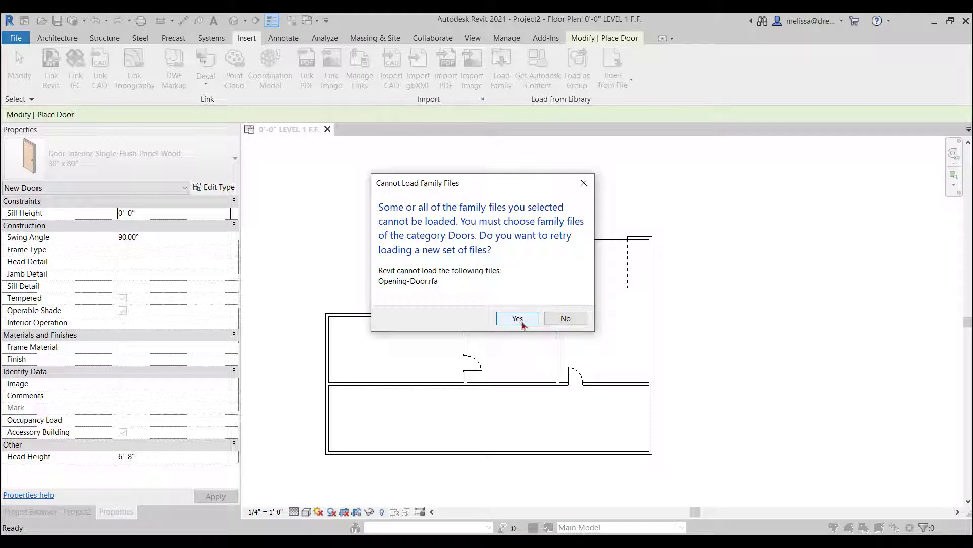
pyautogui.click(565, 319)
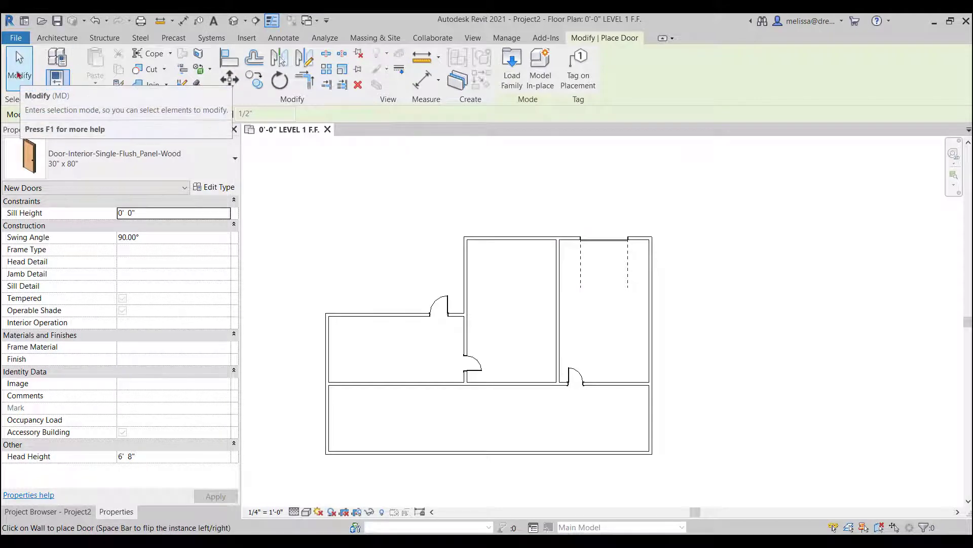
# Leave door placement and reselect Opening-Door.rfa in the Load Family dialog.
pyautogui.click(21, 76)
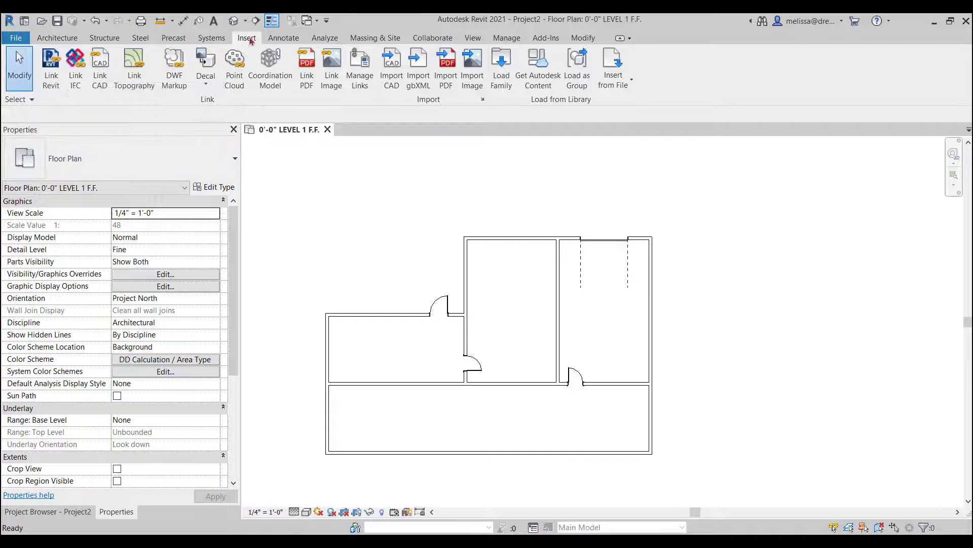
pyautogui.click(508, 89)
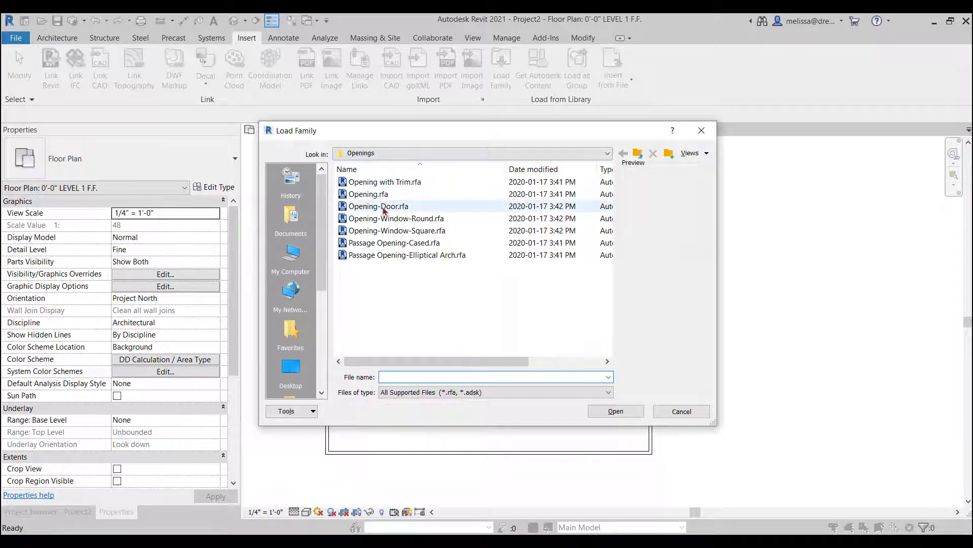
pyautogui.click(384, 207)
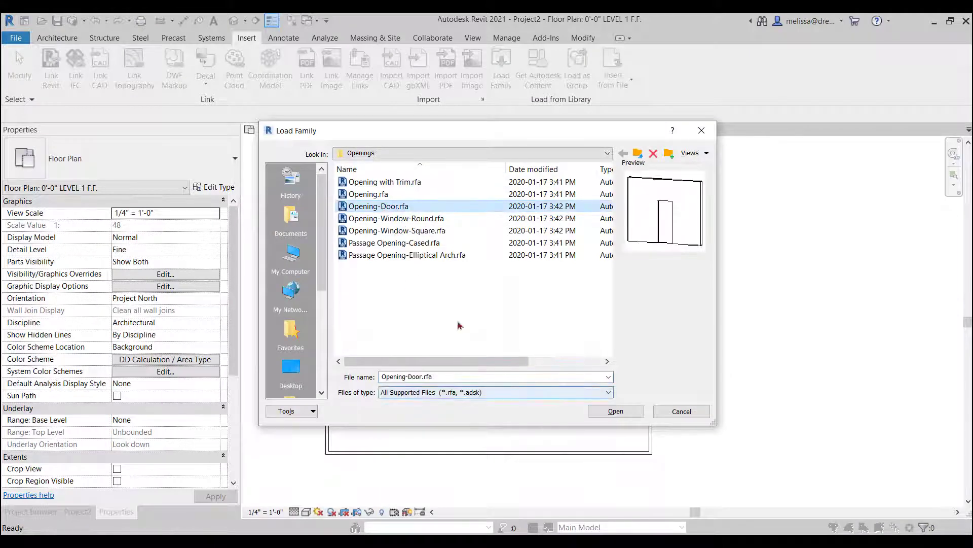
# Load the Opening-Door family, adding a fourth door to the Level 1 plan.
pyautogui.click(616, 410)
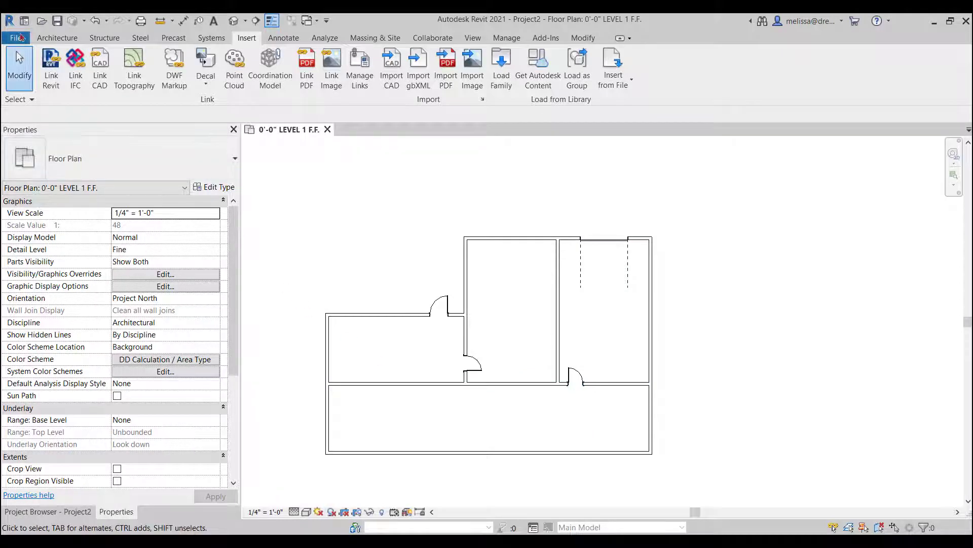
pyautogui.click(53, 41)
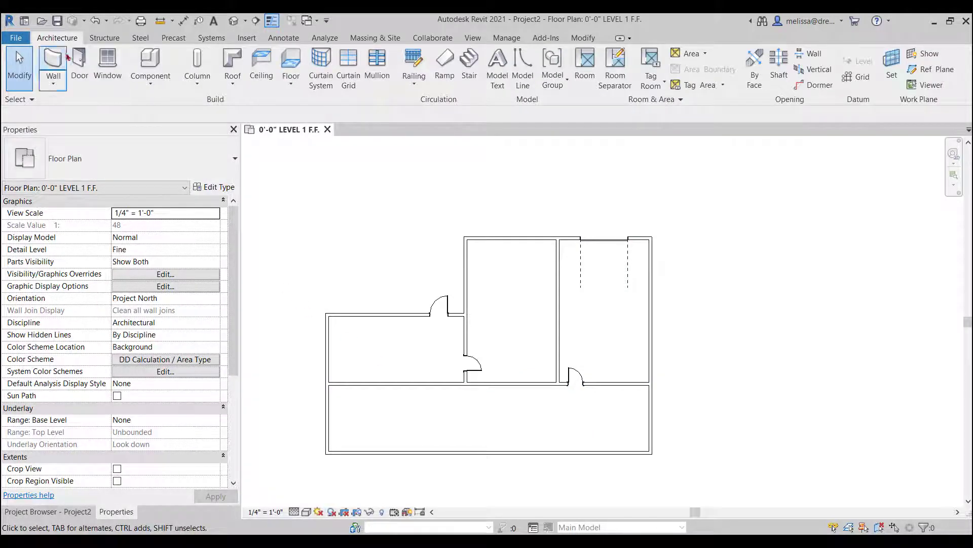
pyautogui.click(79, 66)
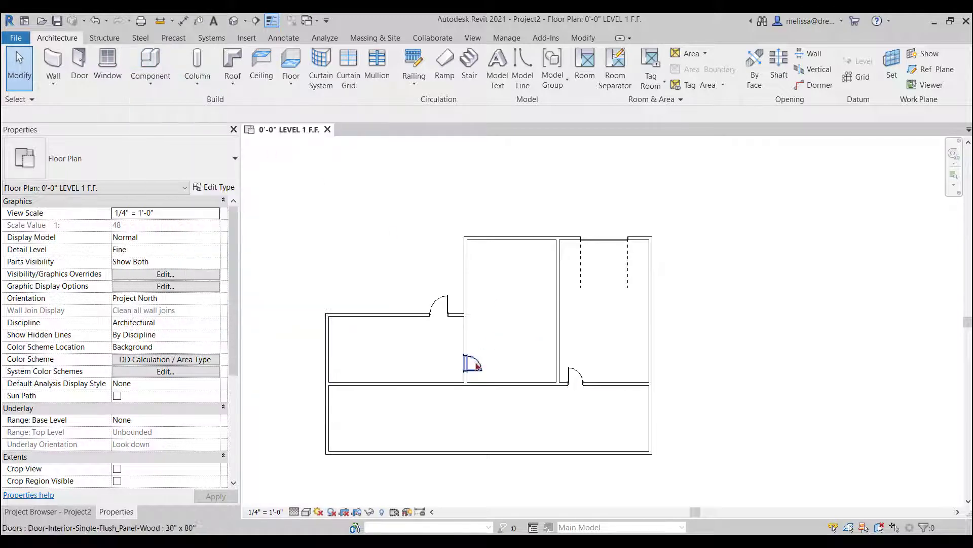
# Place a 36" x 84" Opening-Door in the cross wall below the upper-left room.
pyautogui.click(149, 64)
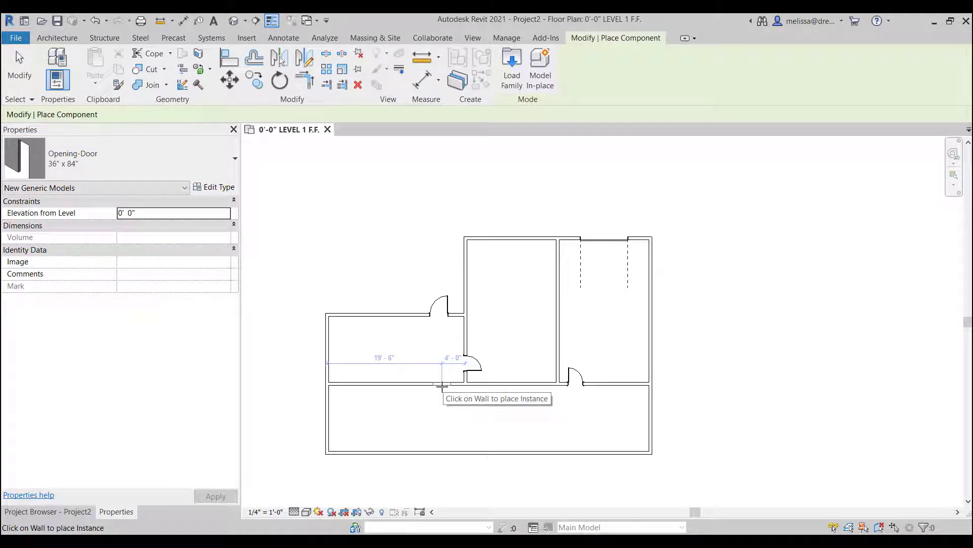
pyautogui.scroll(2, 442, 384)
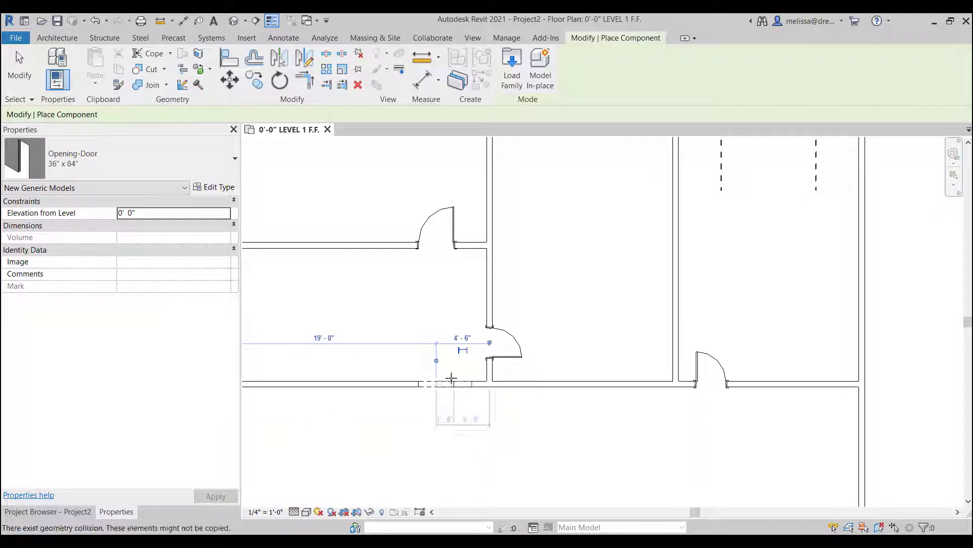
pyautogui.scroll(-3, 497, 405)
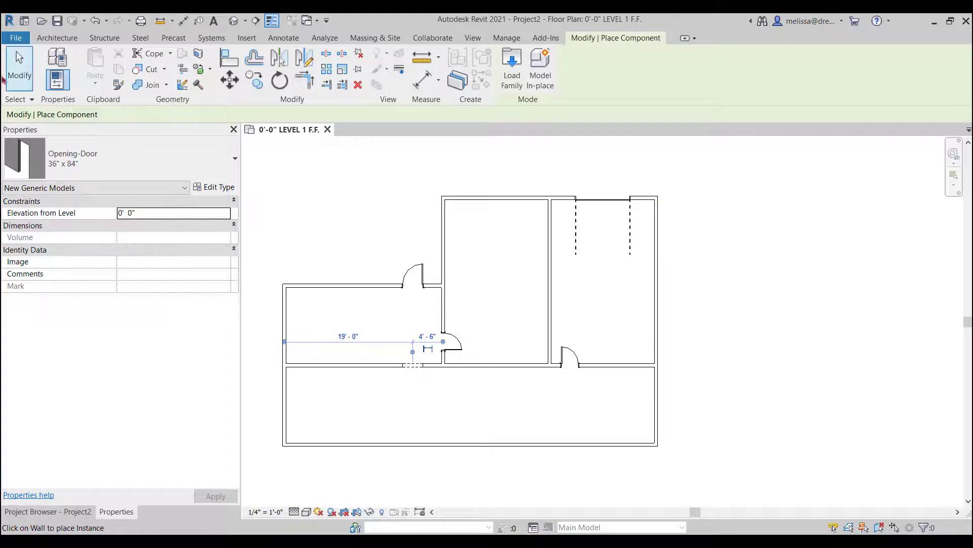
pyautogui.click(21, 76)
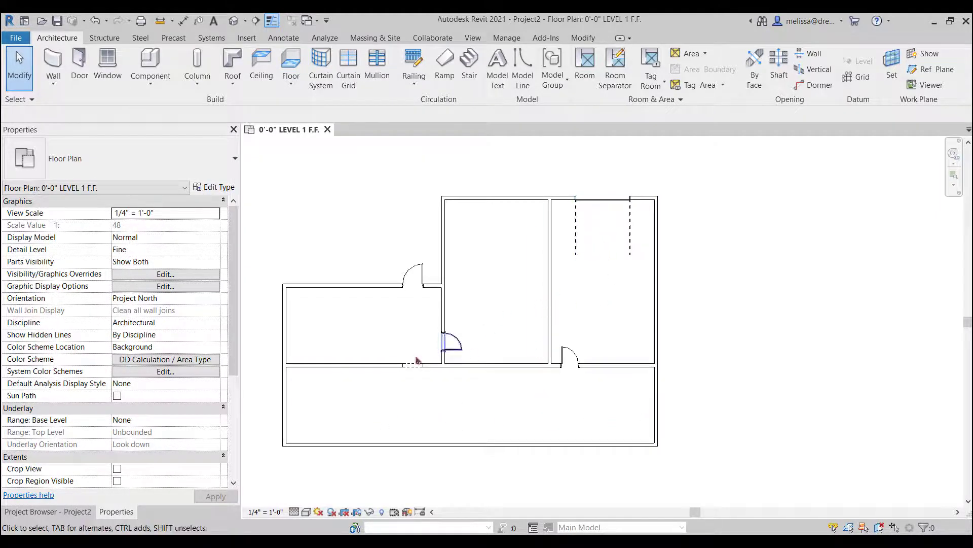
# Draw a Generic Interior - 6" wall 8'-0" from the left wall down to the bottom exterior wall.
pyautogui.moveTo(416, 360); pyautogui.dragTo(427, 354, button='middle')
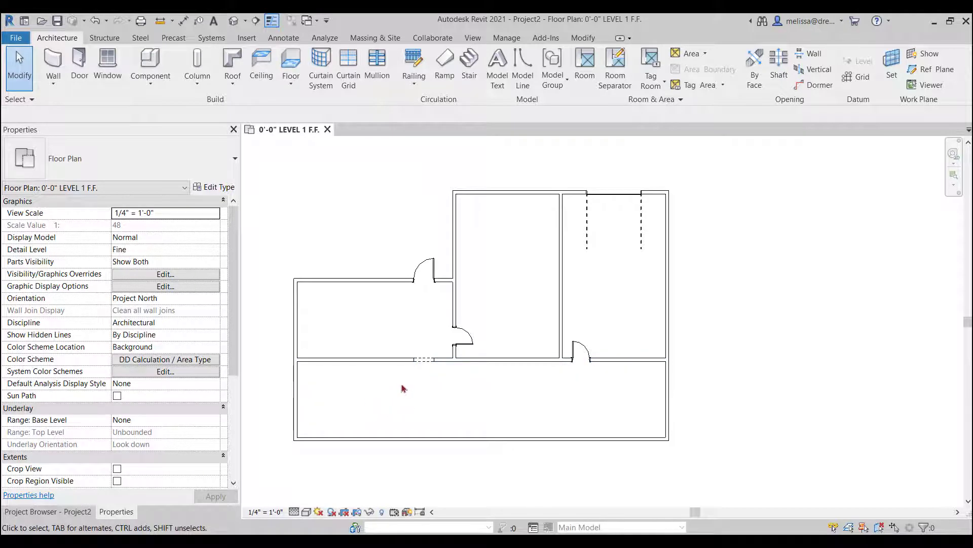
pyautogui.click(385, 364)
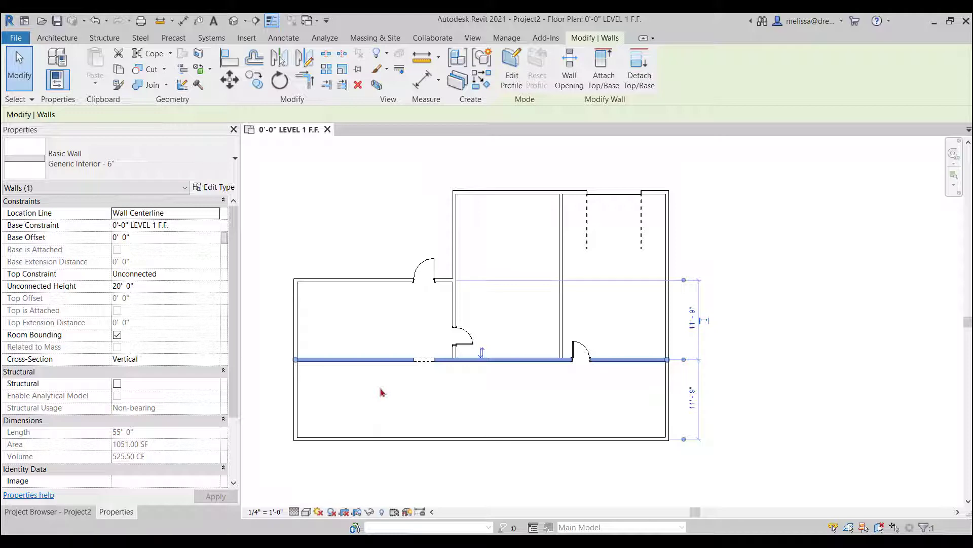
pyautogui.click(384, 382)
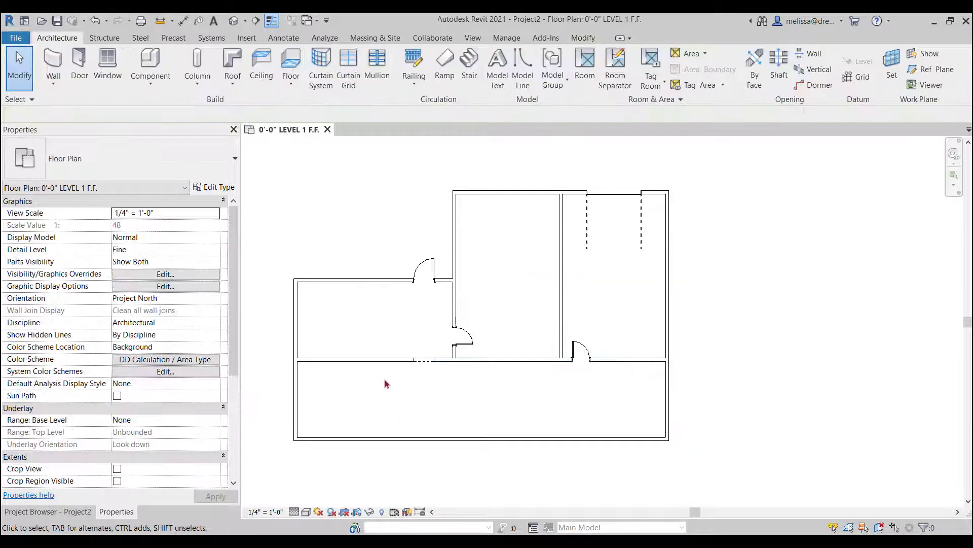
pyautogui.click(382, 360)
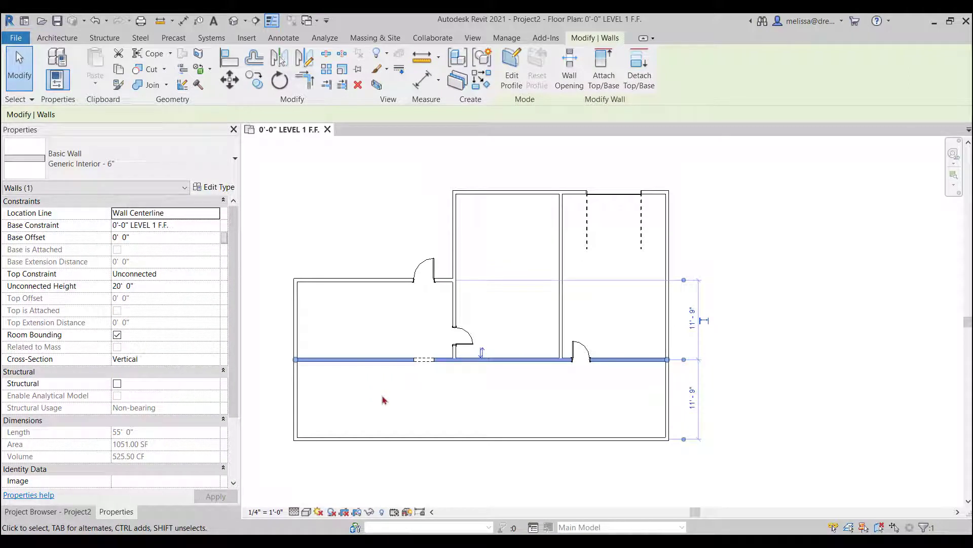
pyautogui.press('c')
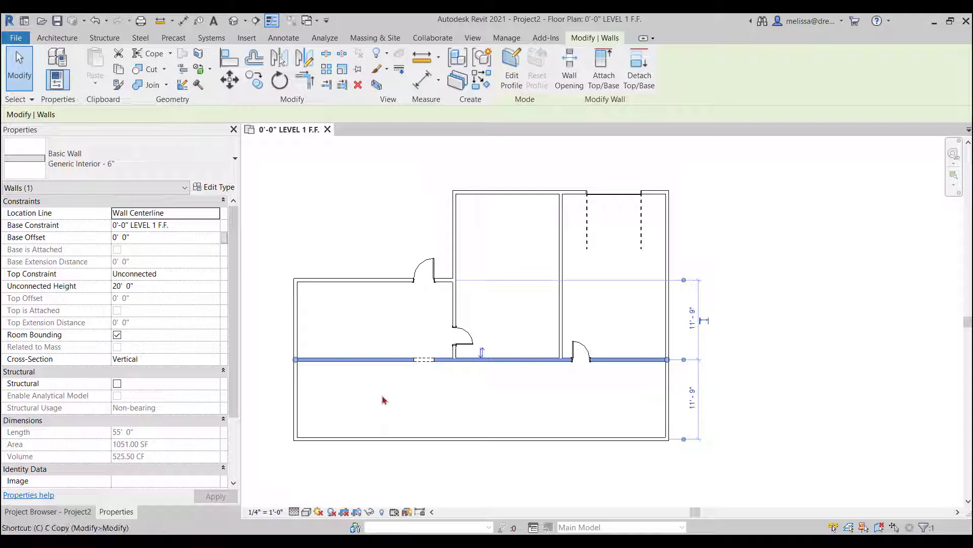
pyautogui.press('w')
pyautogui.press('a')
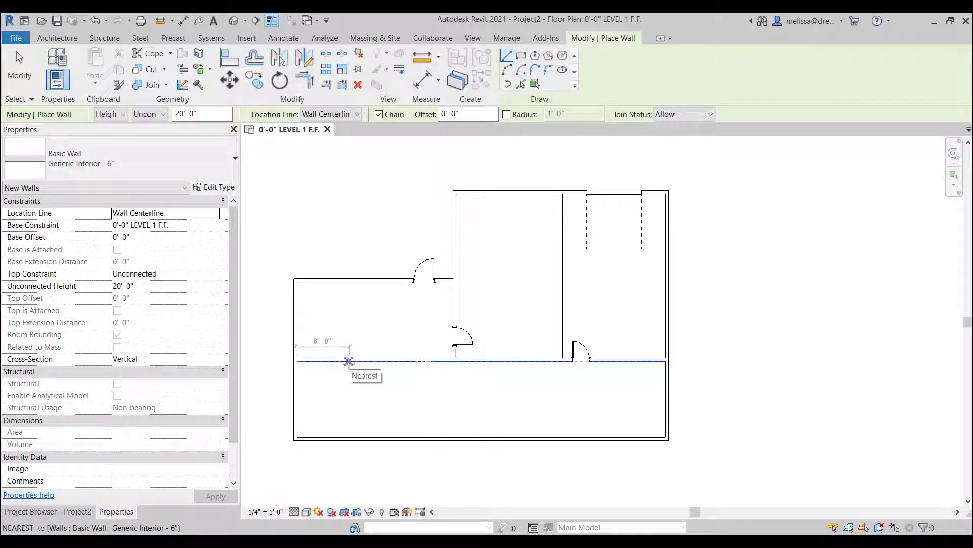
pyautogui.click(349, 361)
pyautogui.click(349, 439)
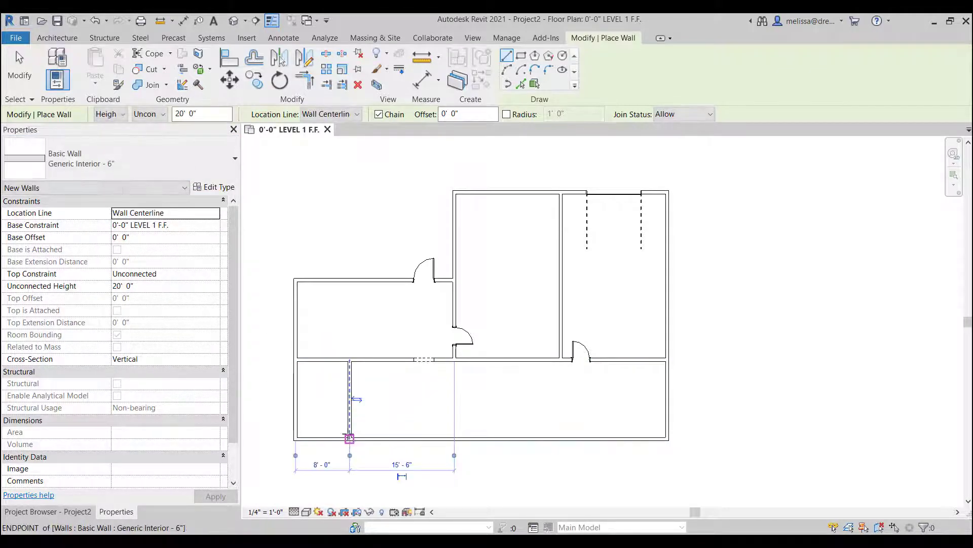
pyautogui.click(18, 76)
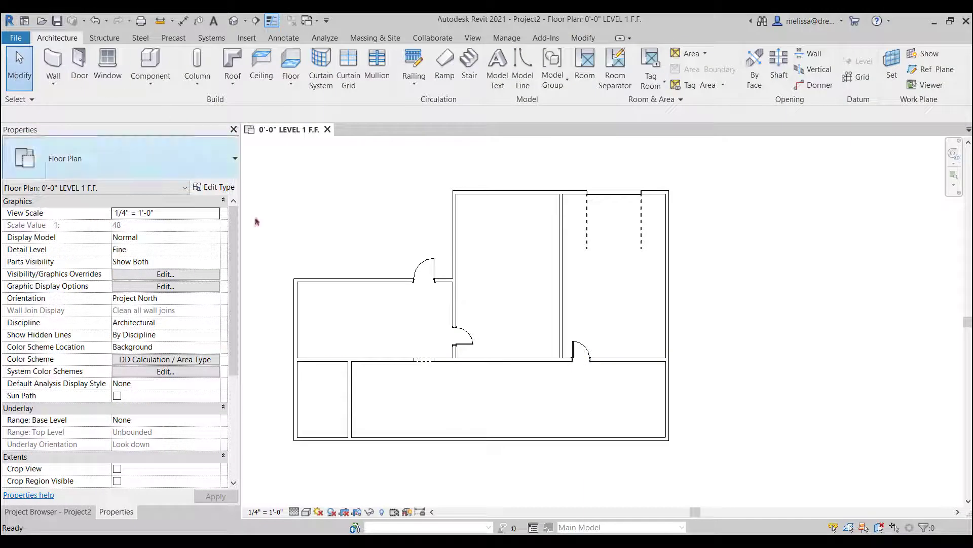
# Use CS to add a 30" x 80" flush panel door near the top of the new partition.
pyautogui.click(576, 348)
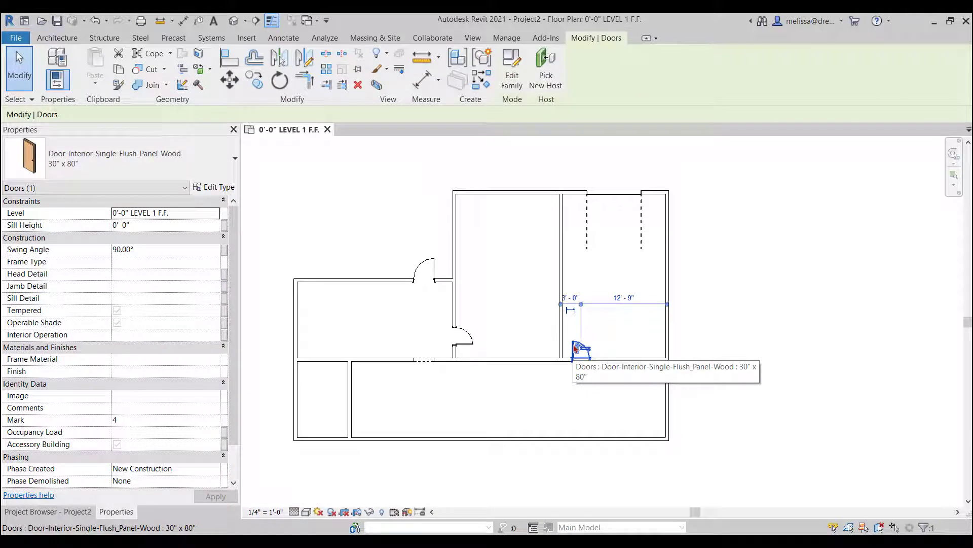
pyautogui.press('c')
pyautogui.press('s')
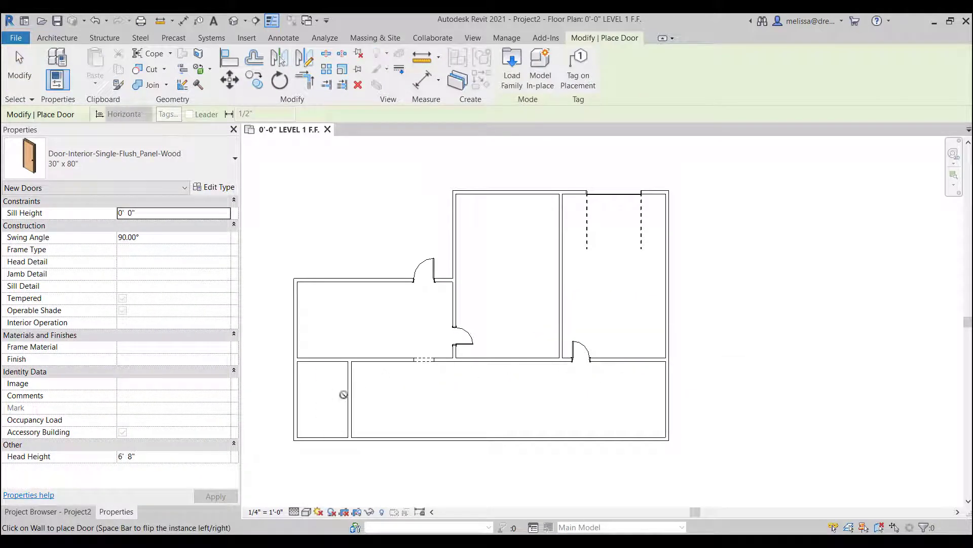
pyautogui.click(347, 378)
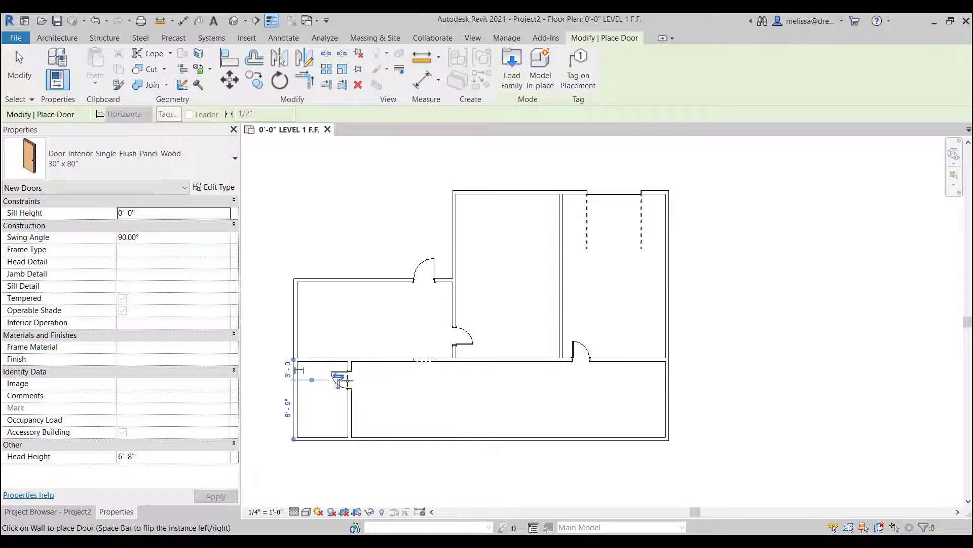
pyautogui.click(11, 66)
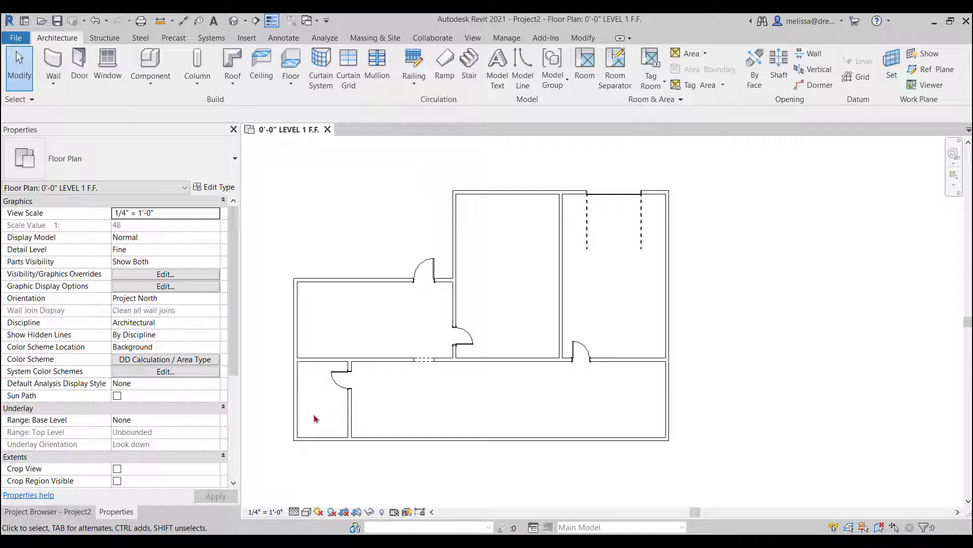
# Load Toilet-Domestic-3D.rfa from Plumbing > Architectural > Fixtures > Water Closets.
pyautogui.click(149, 60)
pyautogui.click(512, 66)
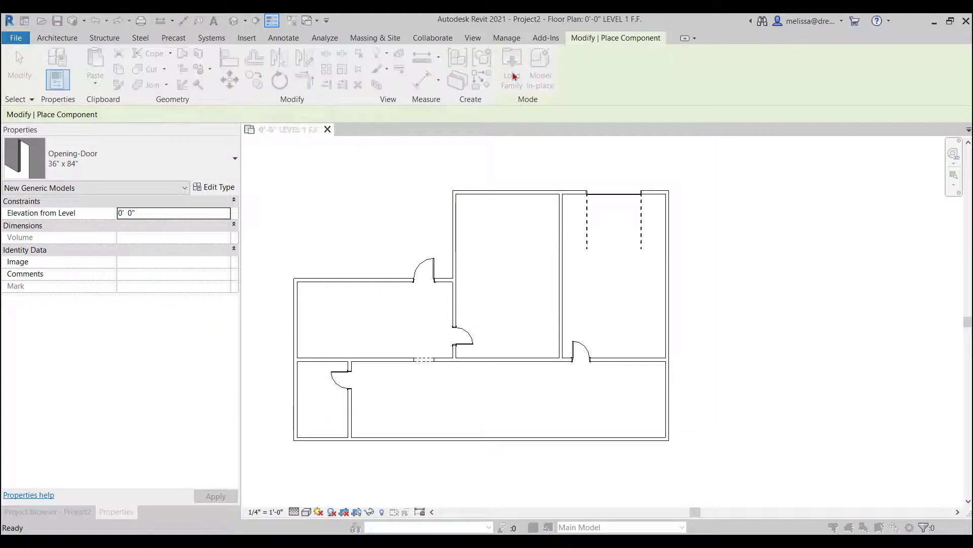
pyautogui.click(638, 153)
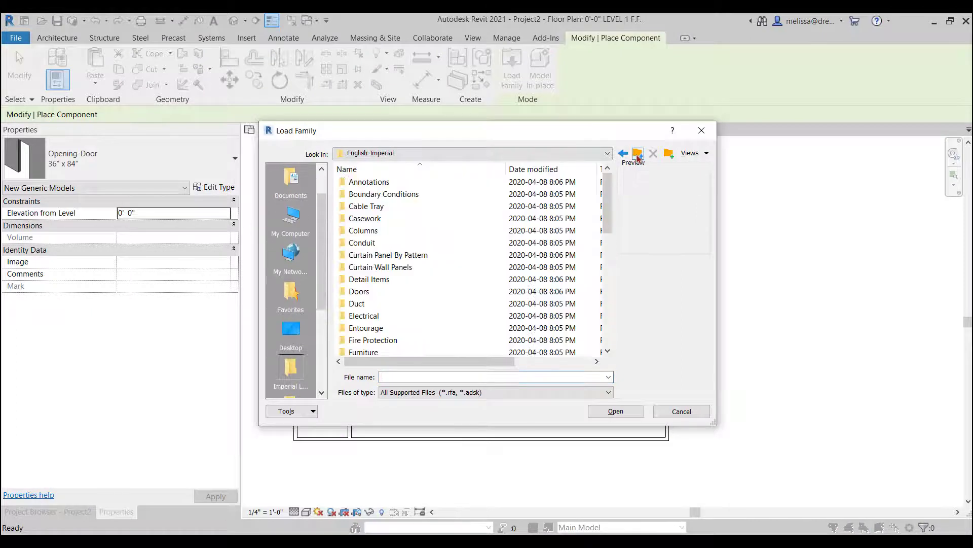
pyautogui.scroll(-3, 469, 236)
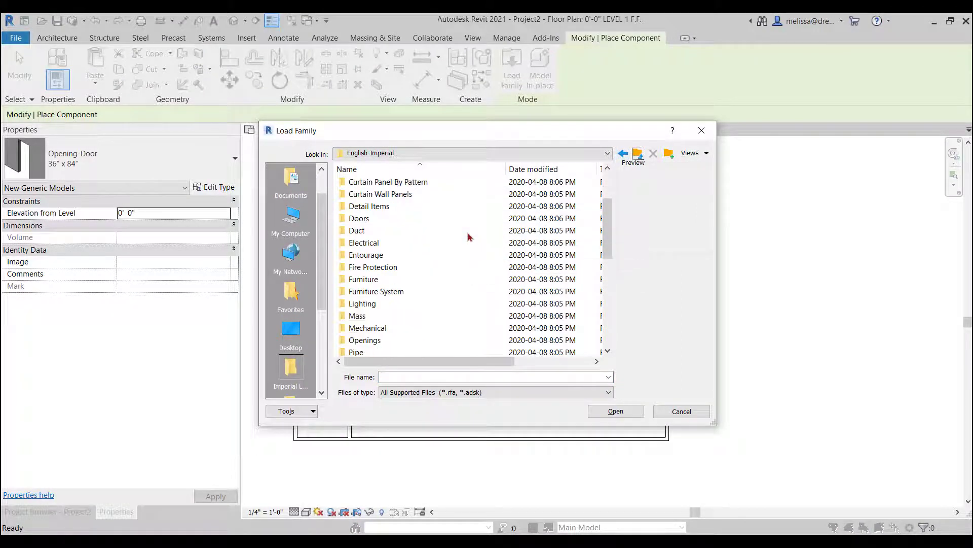
pyautogui.scroll(-2, 462, 238)
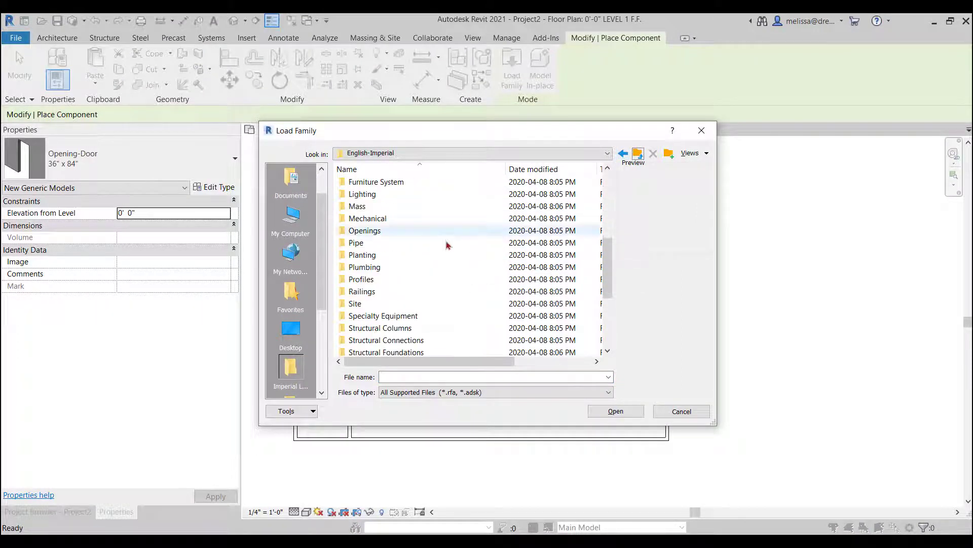
pyautogui.doubleClick(371, 267)
pyautogui.doubleClick(379, 184)
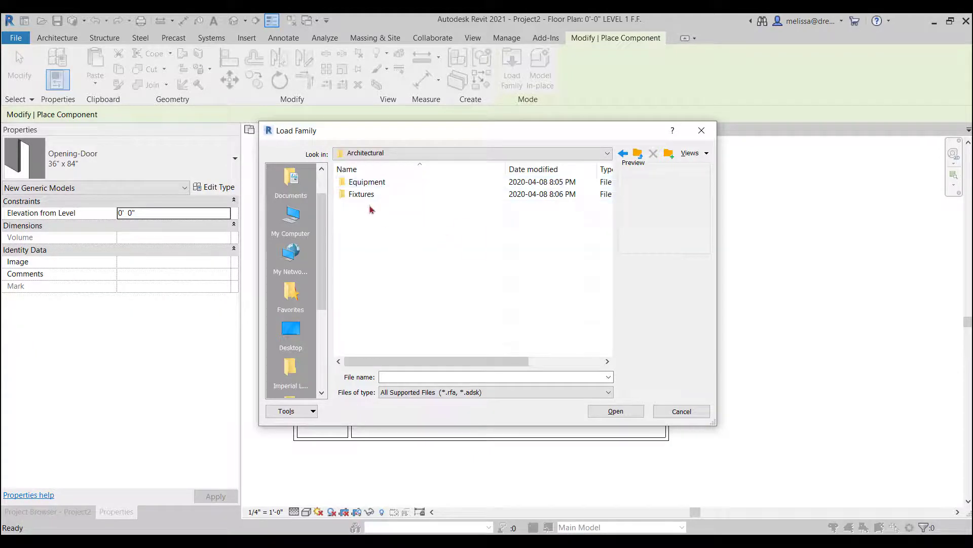
pyautogui.doubleClick(369, 196)
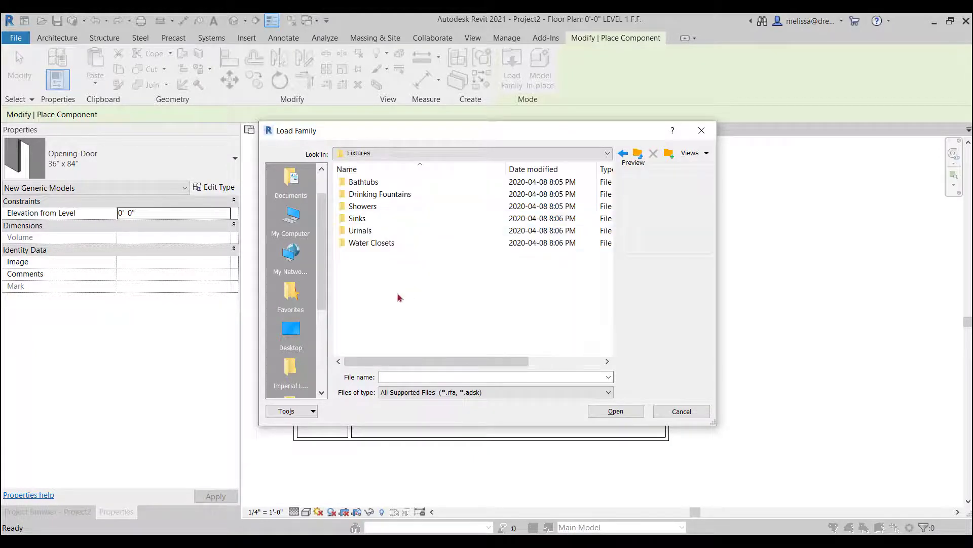
pyautogui.doubleClick(371, 244)
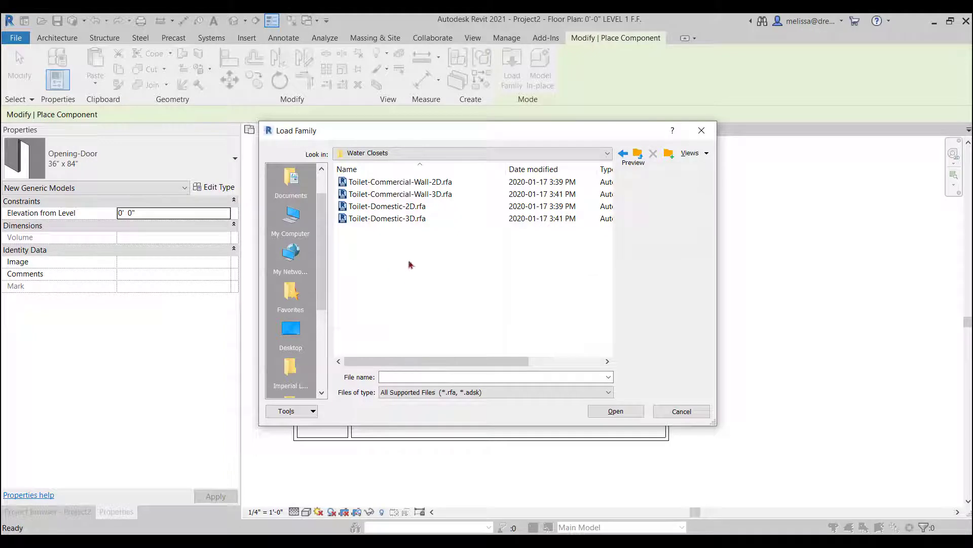
pyautogui.click(394, 222)
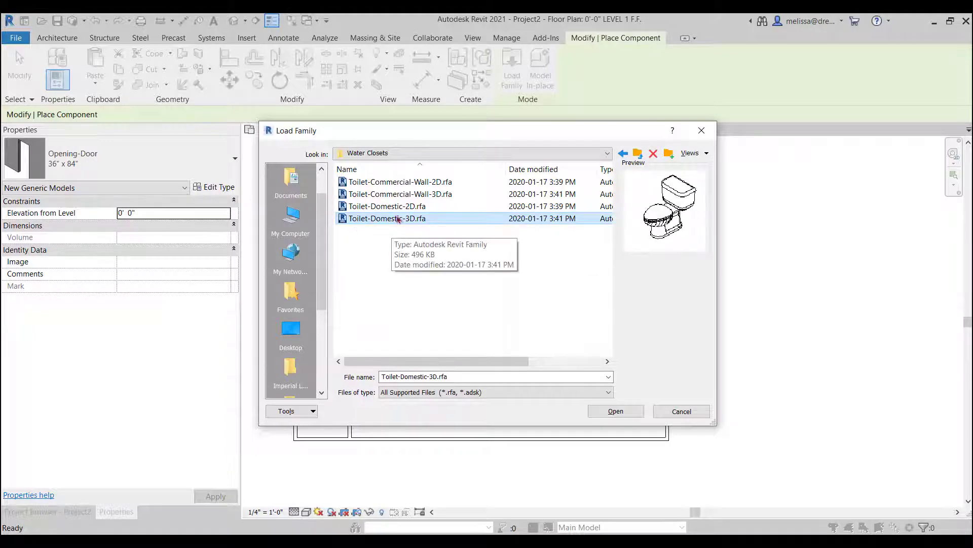
pyautogui.click(613, 413)
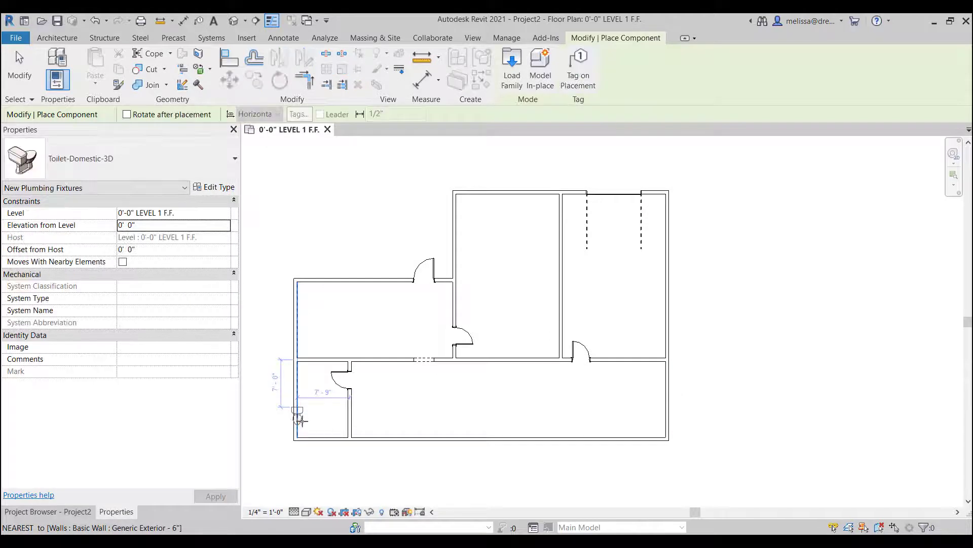
# Rotate the Toilet-Domestic-3D to back onto the wall and place it against the small room's left wall.
pyautogui.scroll(3, 298, 417)
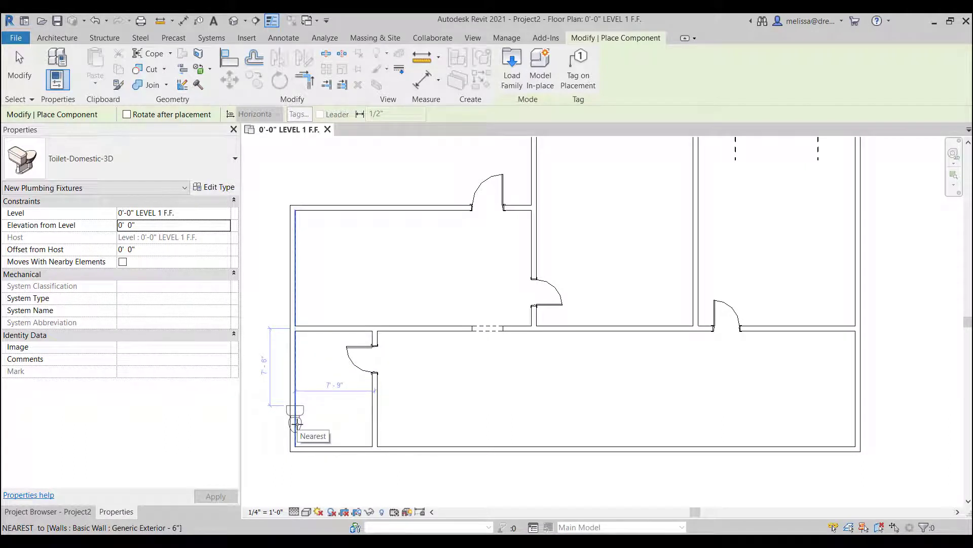
pyautogui.press('space')
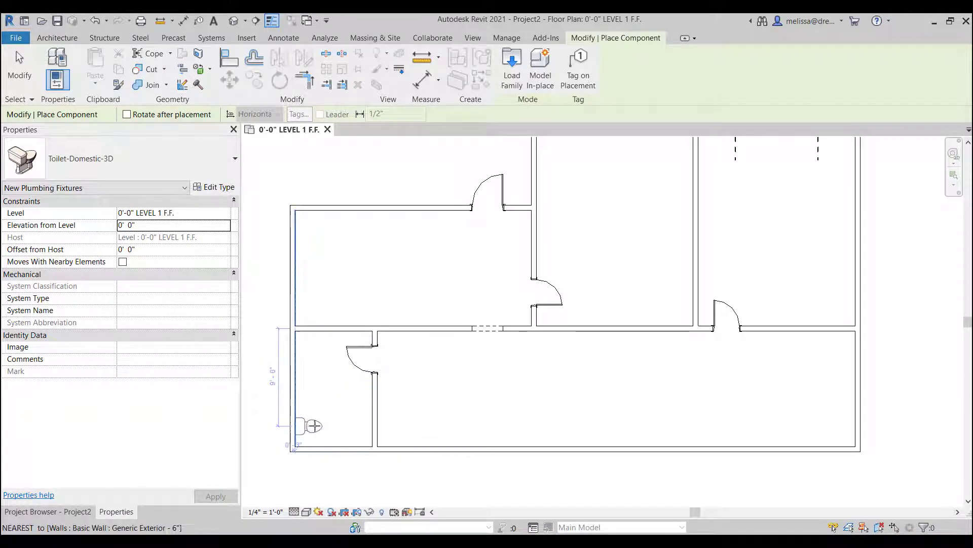
pyautogui.click(314, 426)
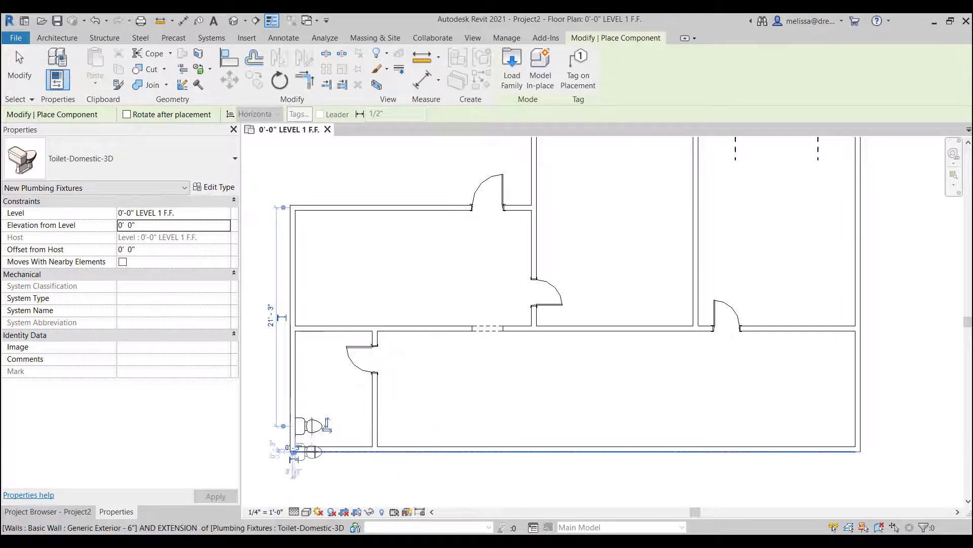
pyautogui.scroll(1, 319, 450)
pyautogui.scroll(1, 329, 430)
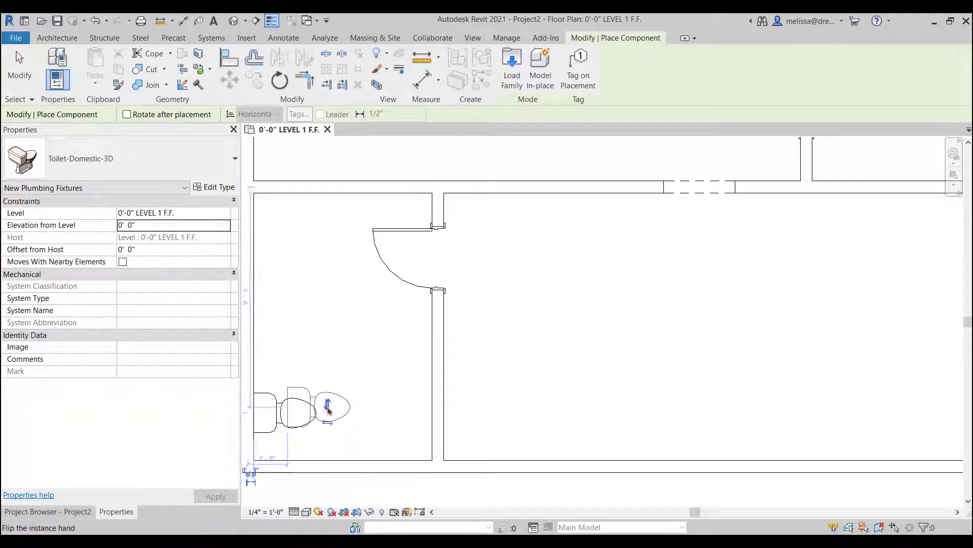
pyautogui.scroll(-1, 330, 396)
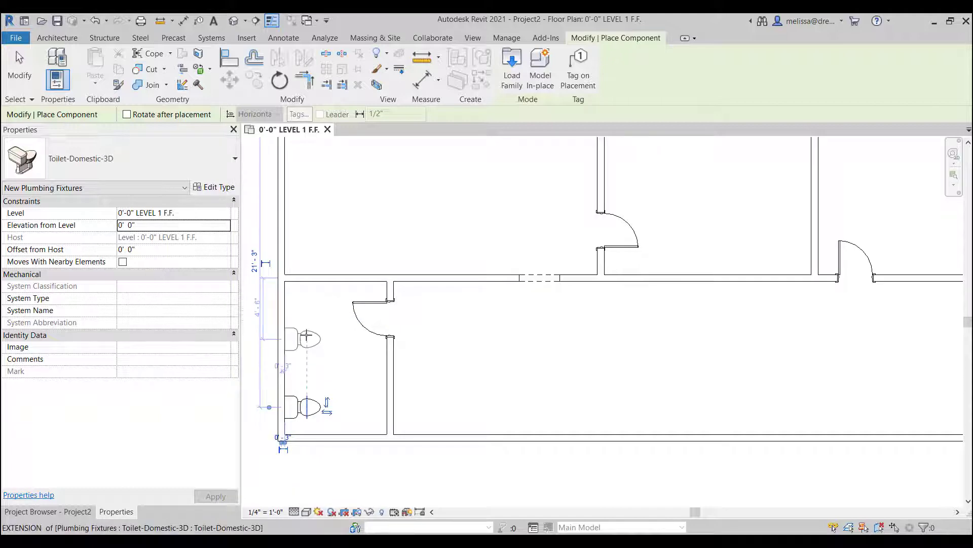
pyautogui.scroll(-1, 307, 338)
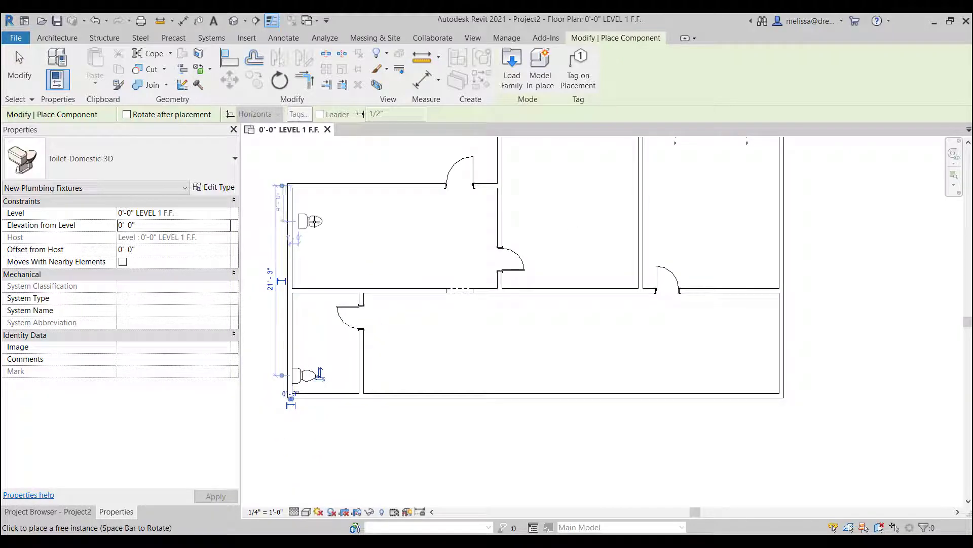
pyautogui.click(19, 66)
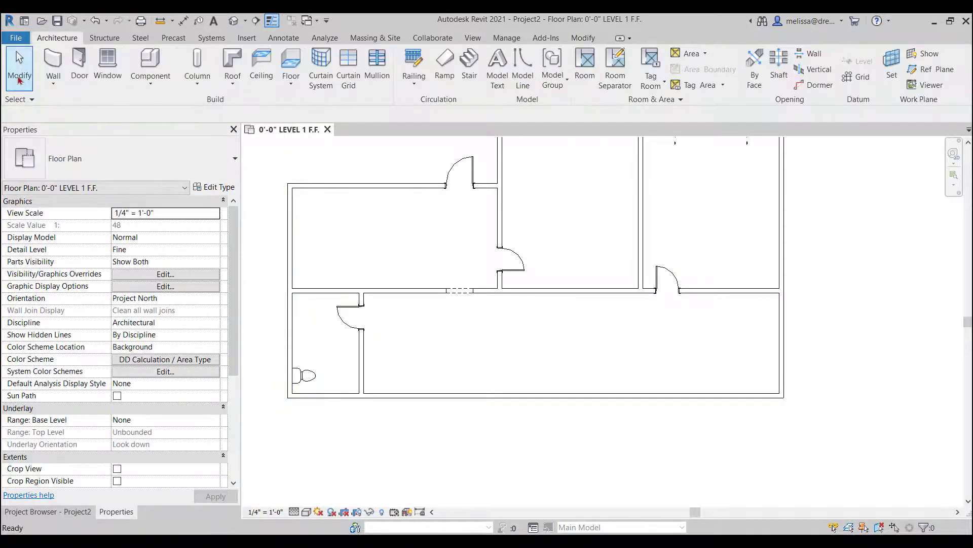
pyautogui.click(315, 383)
pyautogui.scroll(2, 319, 381)
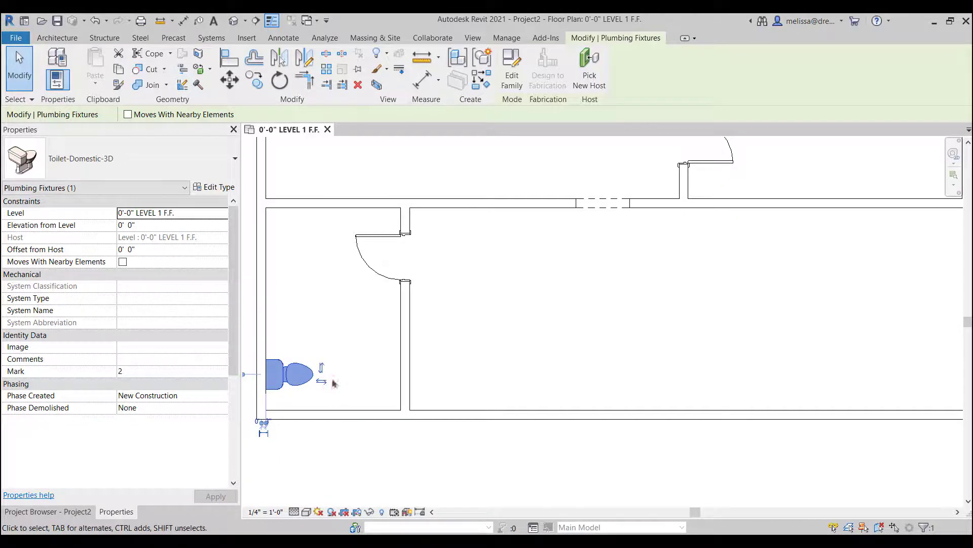
pyautogui.click(322, 381)
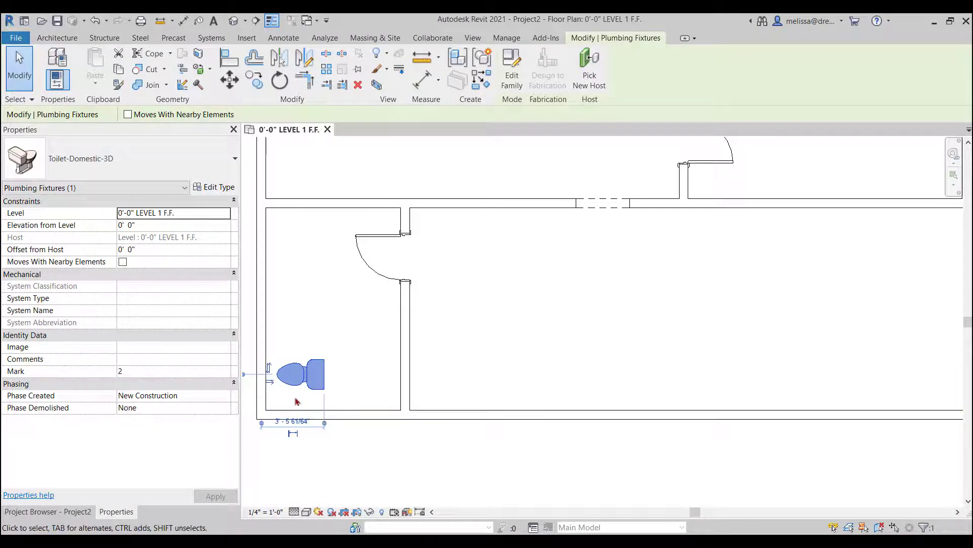
pyautogui.click(272, 382)
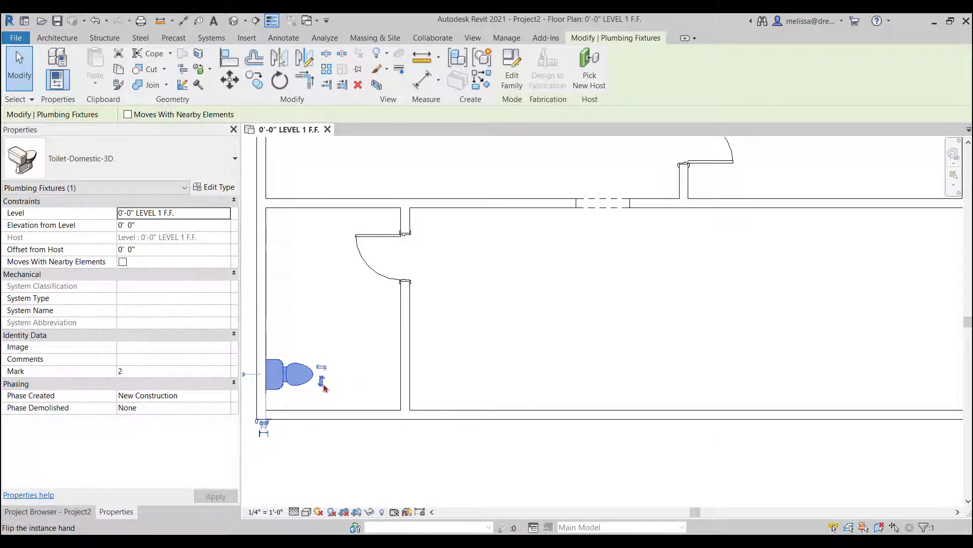
pyautogui.click(361, 367)
pyautogui.scroll(-2, 384, 375)
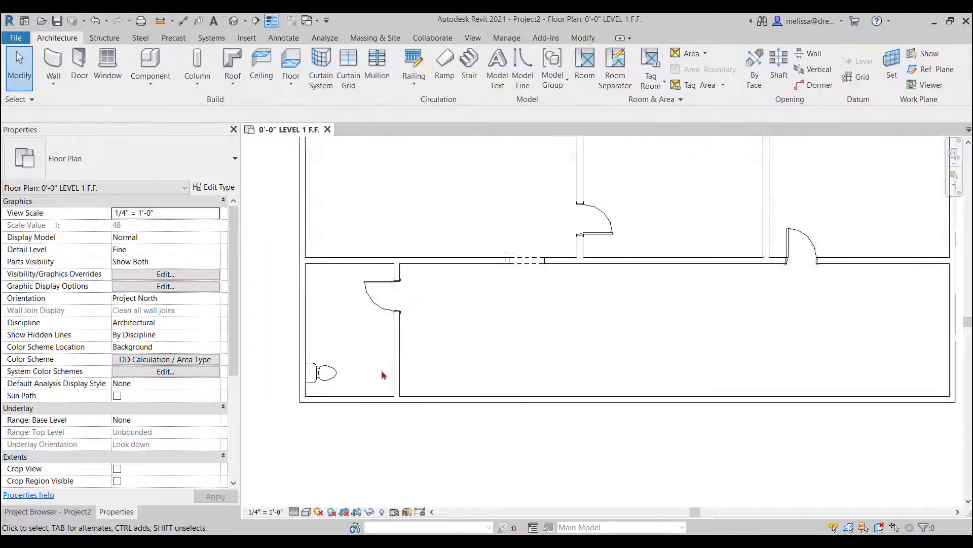
pyautogui.scroll(-1, 383, 375)
pyautogui.click(486, 396)
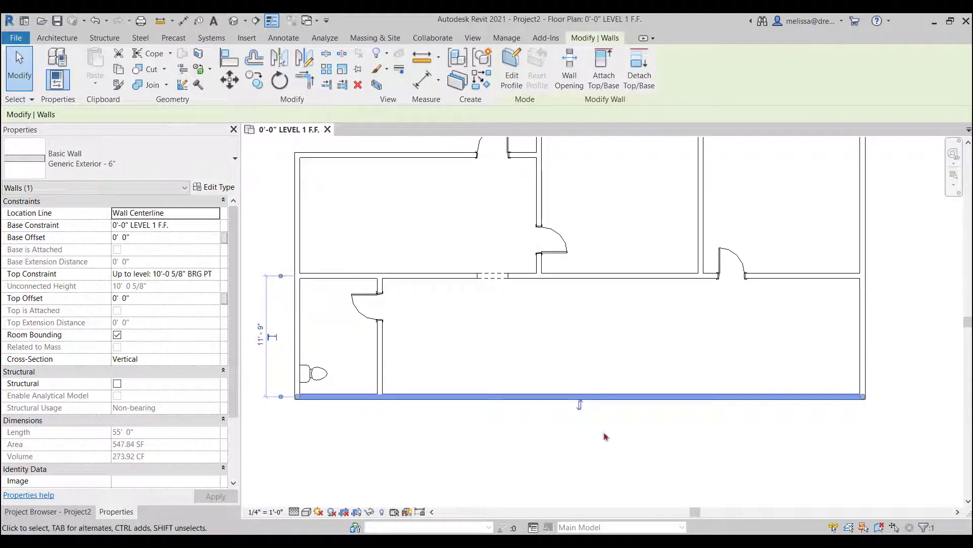
pyautogui.scroll(3, 604, 431)
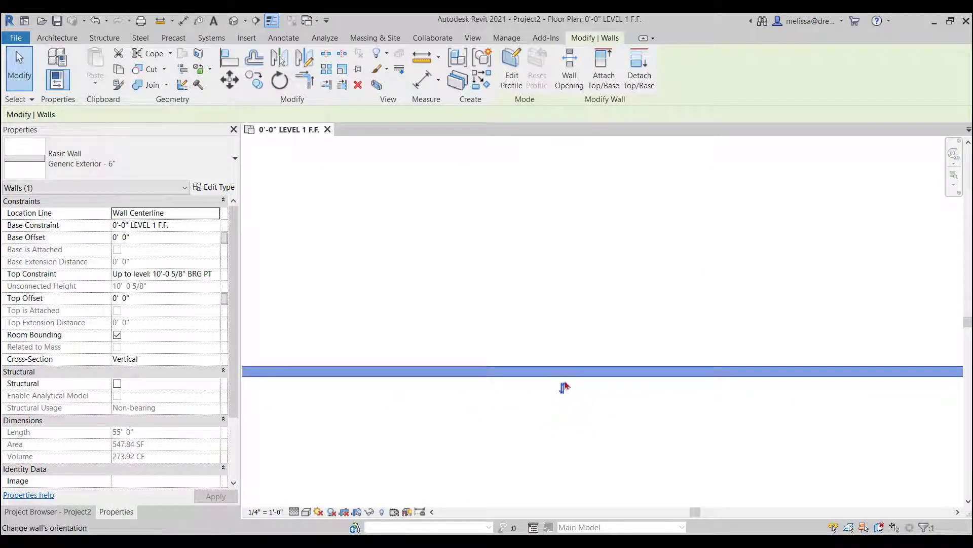
pyautogui.scroll(-4, 564, 388)
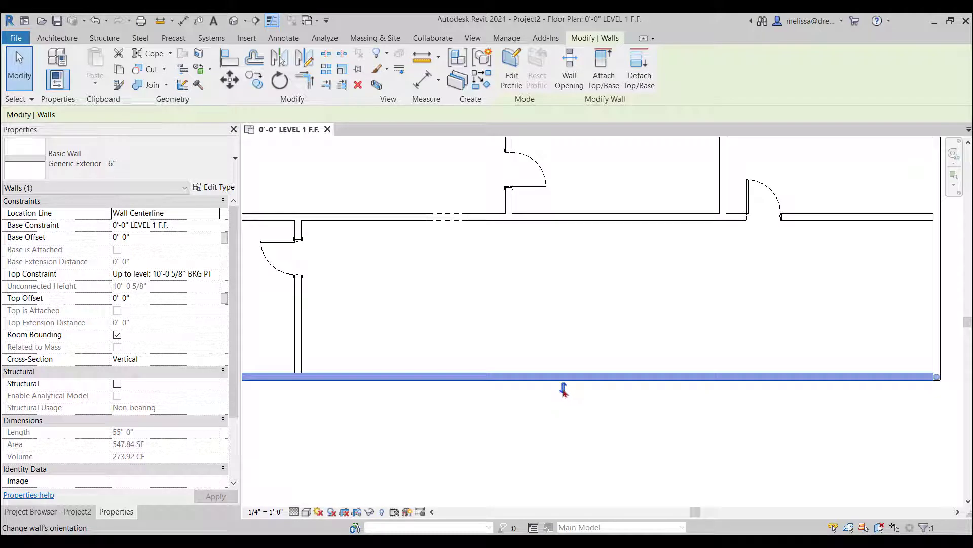
pyautogui.click(562, 388)
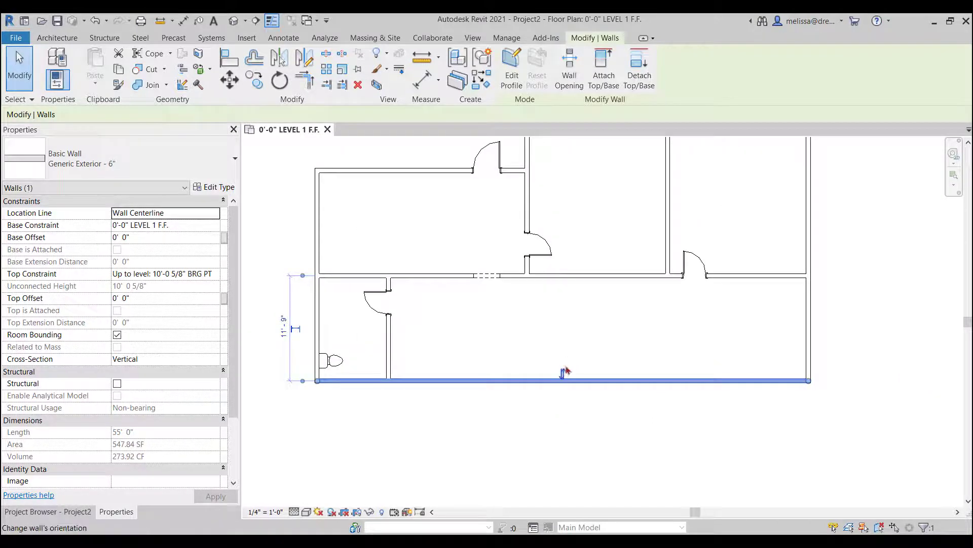
pyautogui.click(564, 376)
pyautogui.click(561, 457)
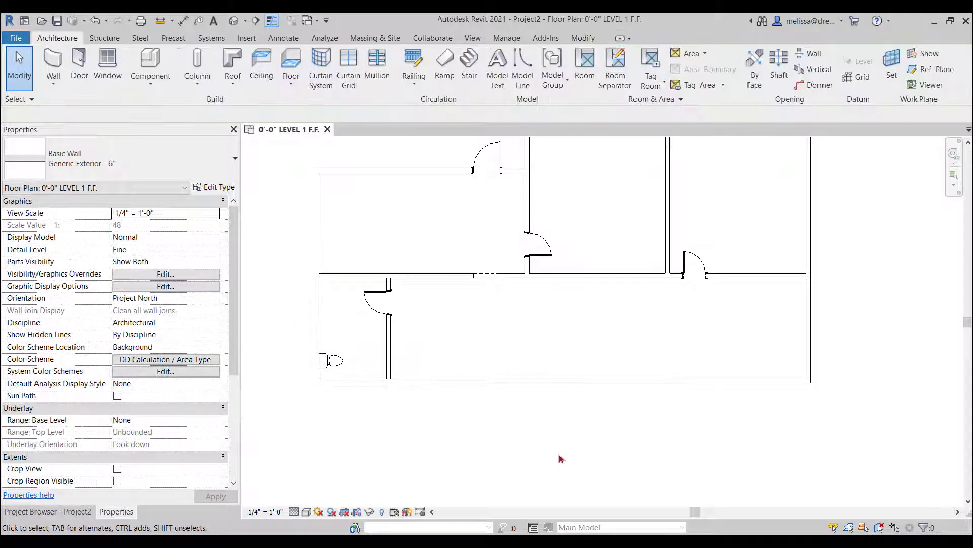
pyautogui.click(376, 309)
pyautogui.scroll(2, 378, 310)
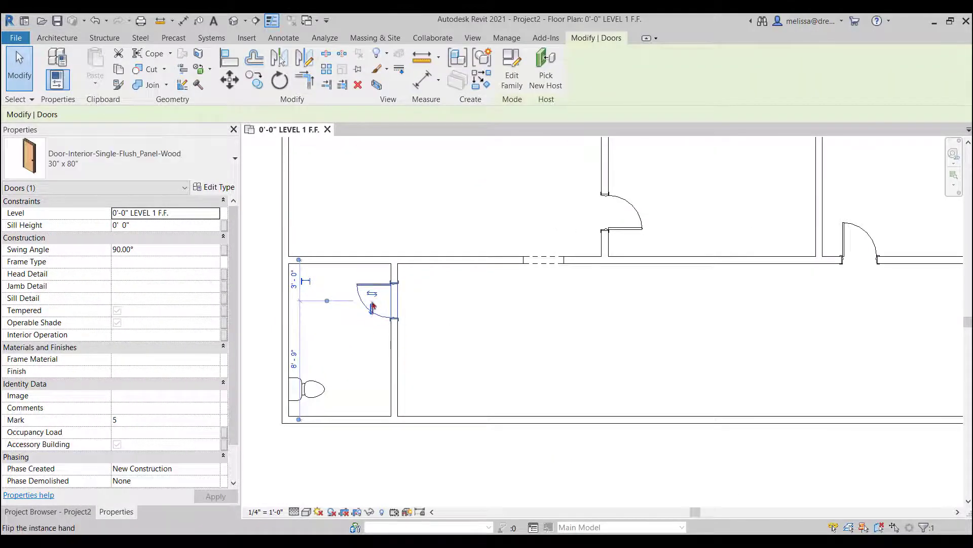
pyautogui.click(370, 311)
pyautogui.click(370, 310)
pyautogui.click(445, 330)
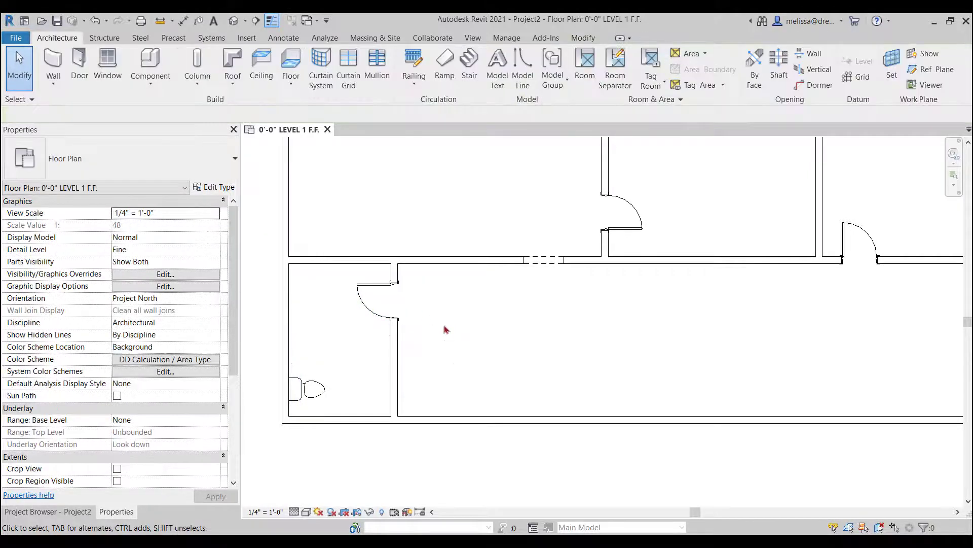
# Browse the family library up to English-Imperial, then into Casework > Base Cabinets.
pyautogui.click(155, 61)
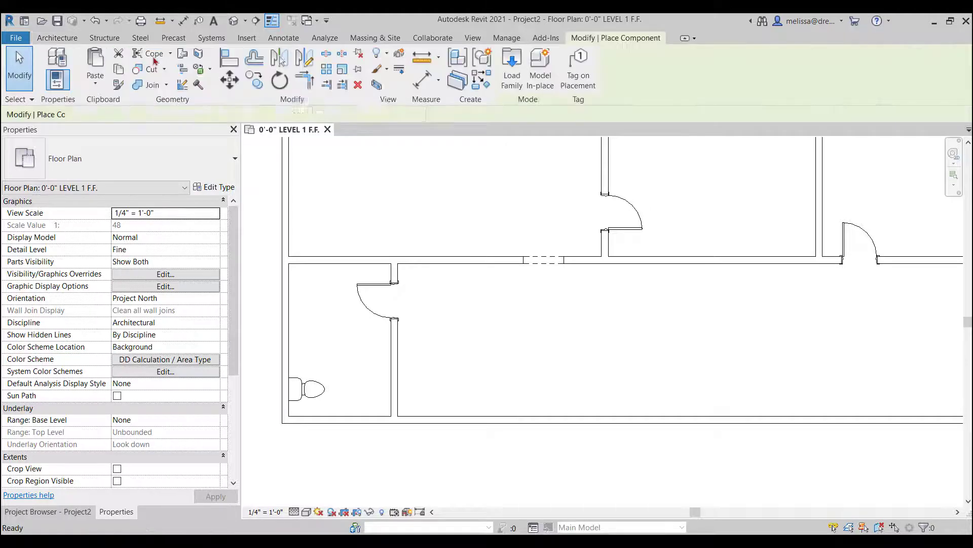
pyautogui.click(513, 71)
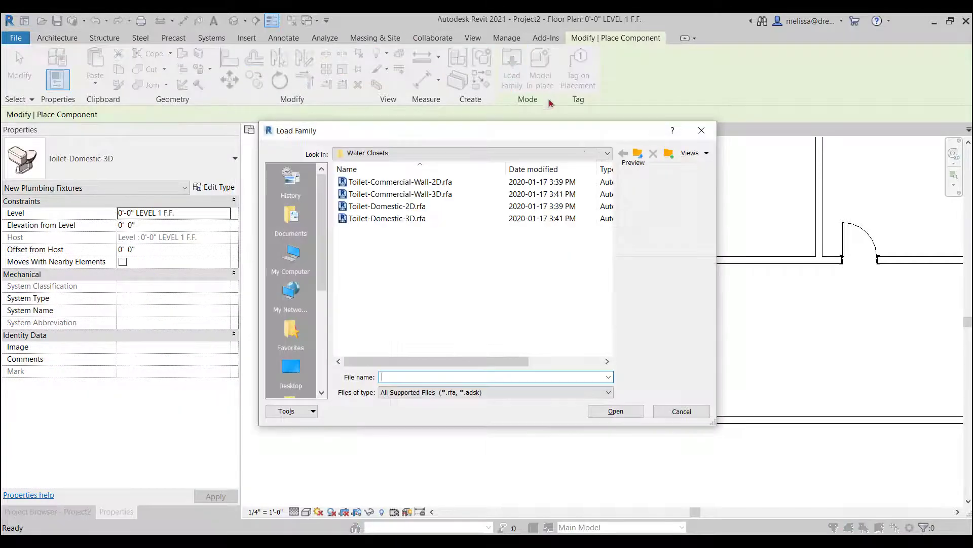
pyautogui.click(637, 155)
pyautogui.click(637, 154)
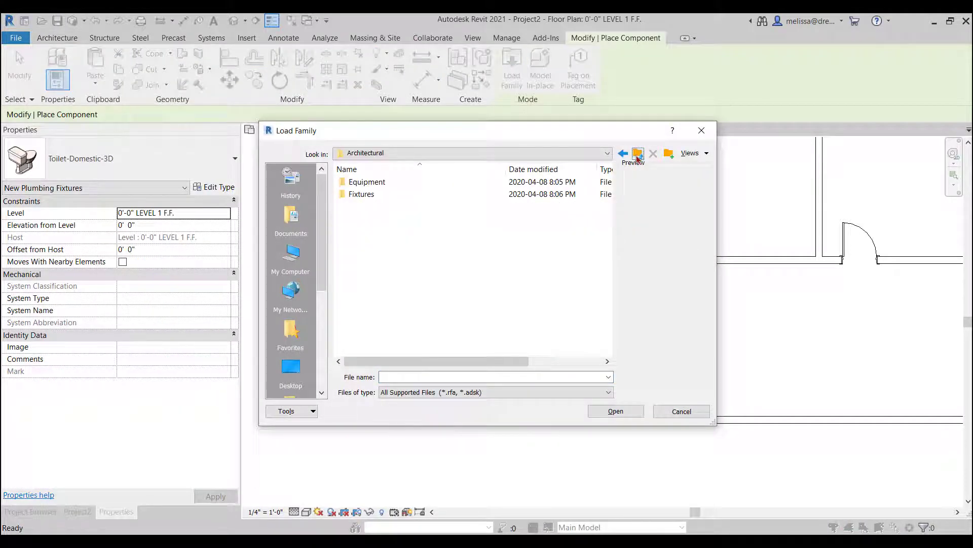
pyautogui.click(637, 154)
pyautogui.click(637, 154)
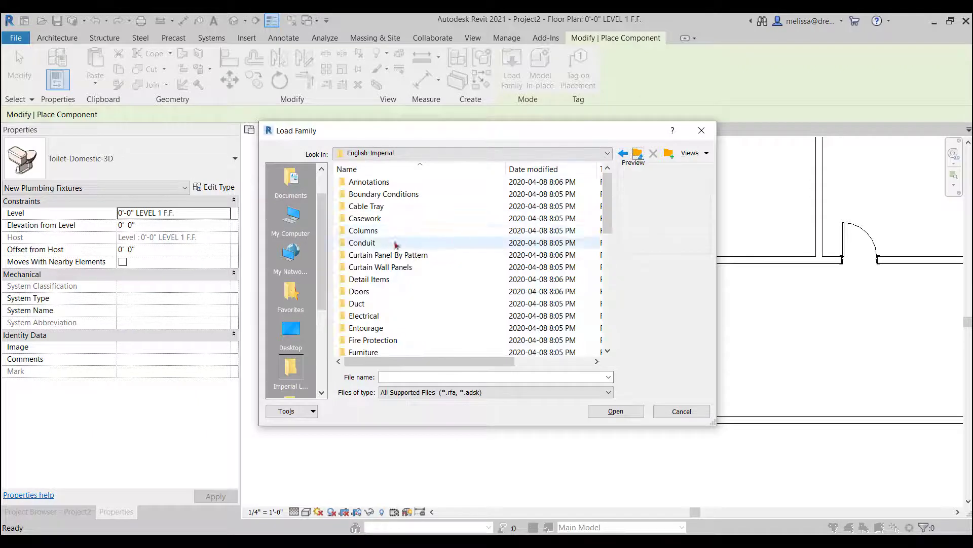
pyautogui.doubleClick(366, 218)
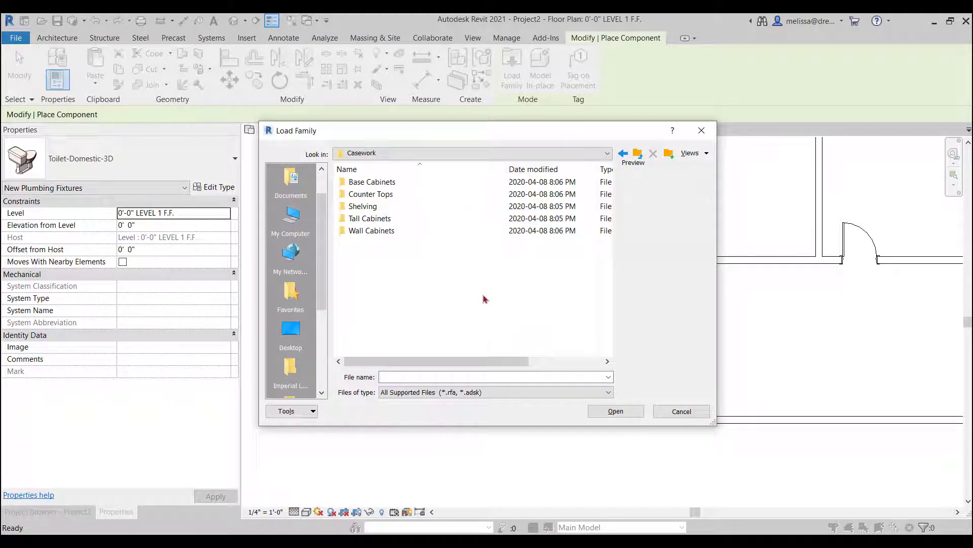
pyautogui.doubleClick(377, 182)
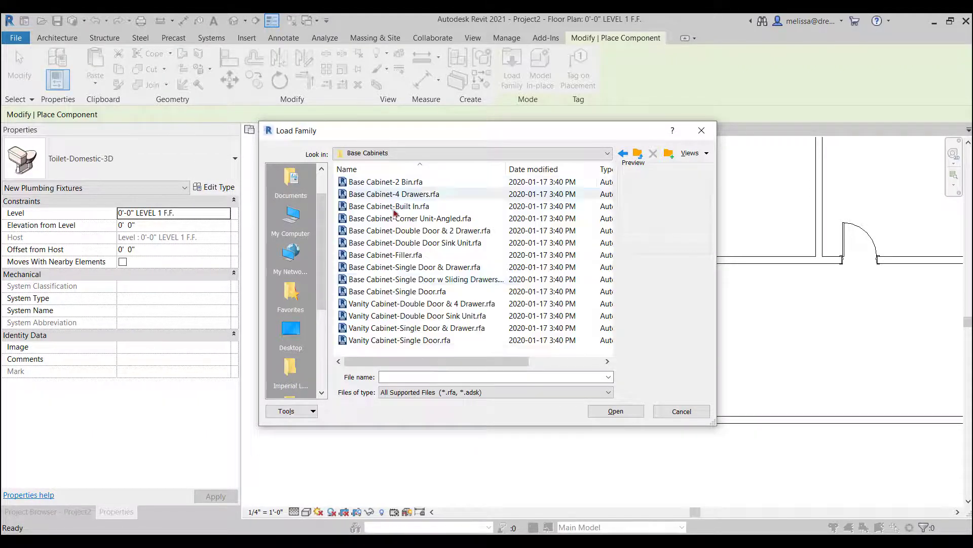
# Preview the cabinet files and load Vanity Cabinet-Double Door & 4 Drawer.rfa.
pyautogui.click(404, 182)
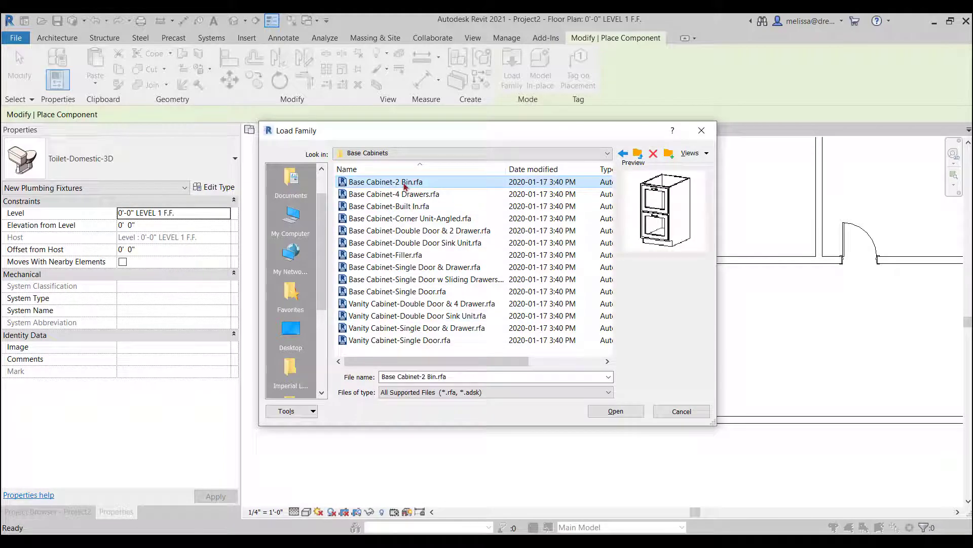
pyautogui.press('Down')
pyautogui.press('Down')
pyautogui.press('Down')
pyautogui.press('Down')
pyautogui.press('Down')
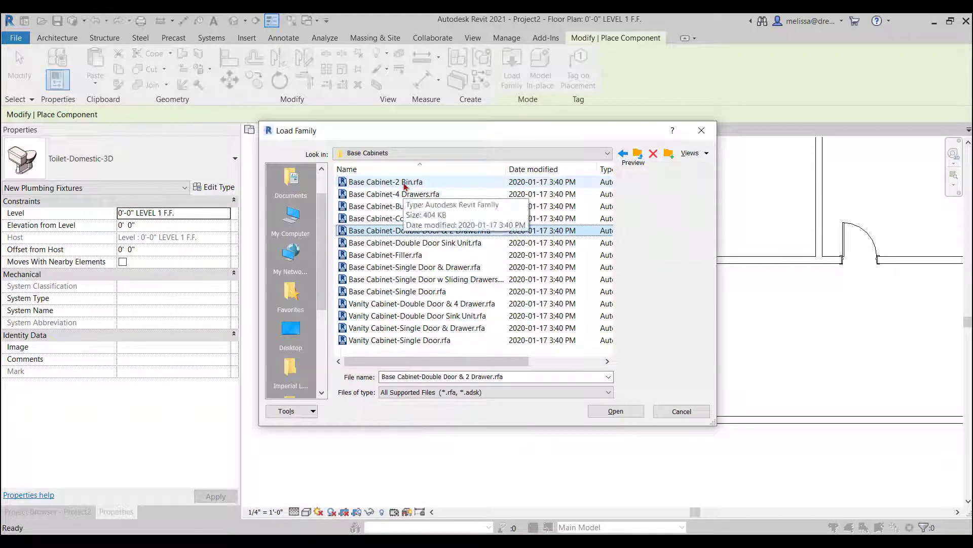
pyautogui.press('Down')
pyautogui.press('Down')
pyautogui.press('Down')
pyautogui.press('Down')
pyautogui.press('Down')
pyautogui.press('Down')
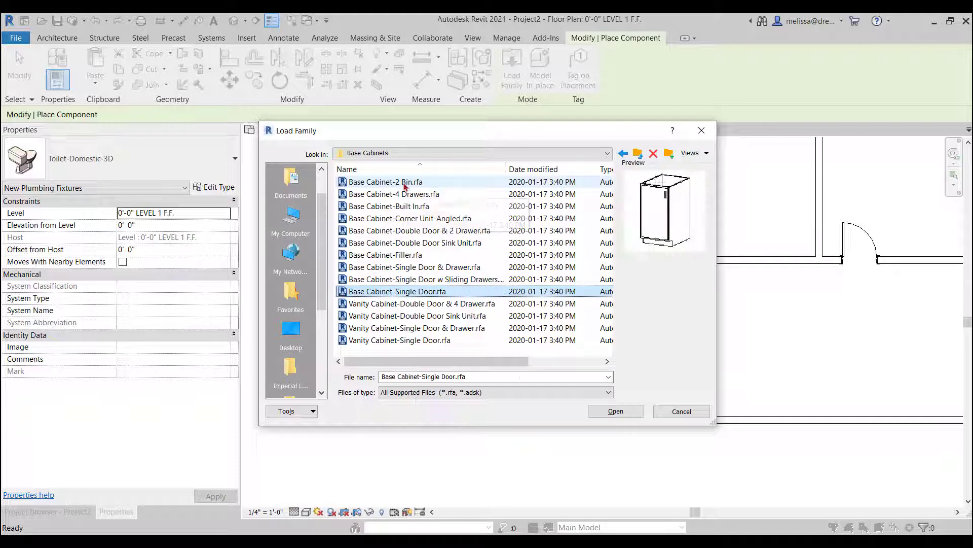
pyautogui.press('Up')
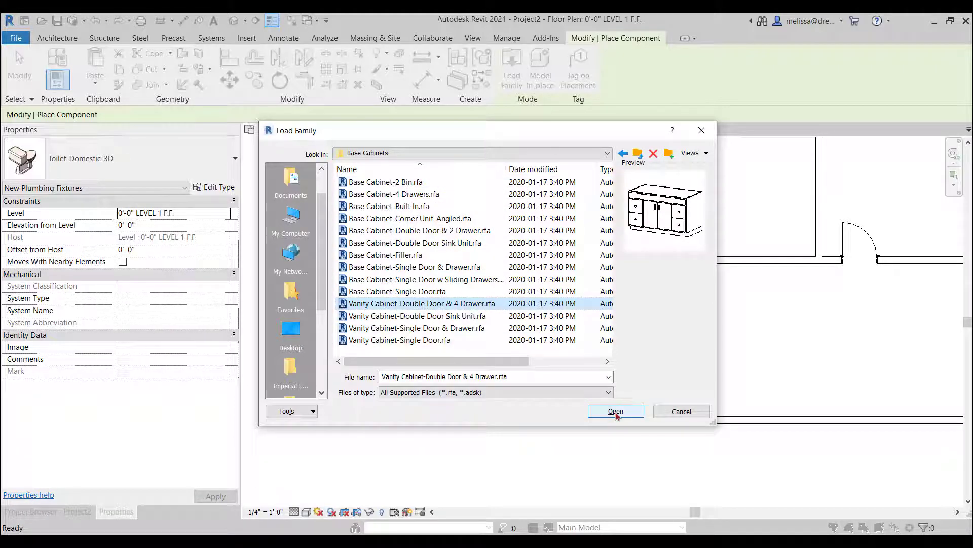
pyautogui.press('Down')
pyautogui.press('Down')
pyautogui.press('Down')
pyautogui.press('Up')
pyautogui.press('Up')
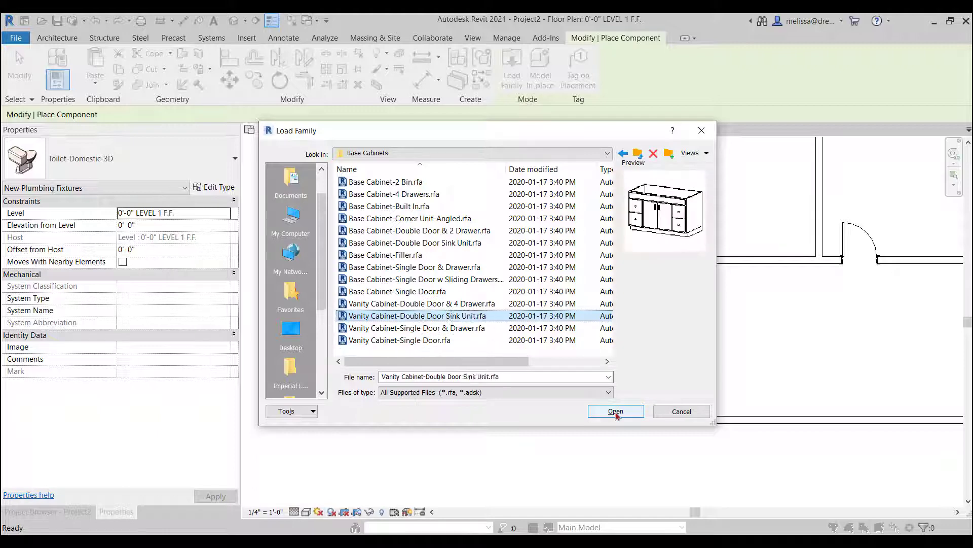
pyautogui.press('Up')
pyautogui.click(615, 411)
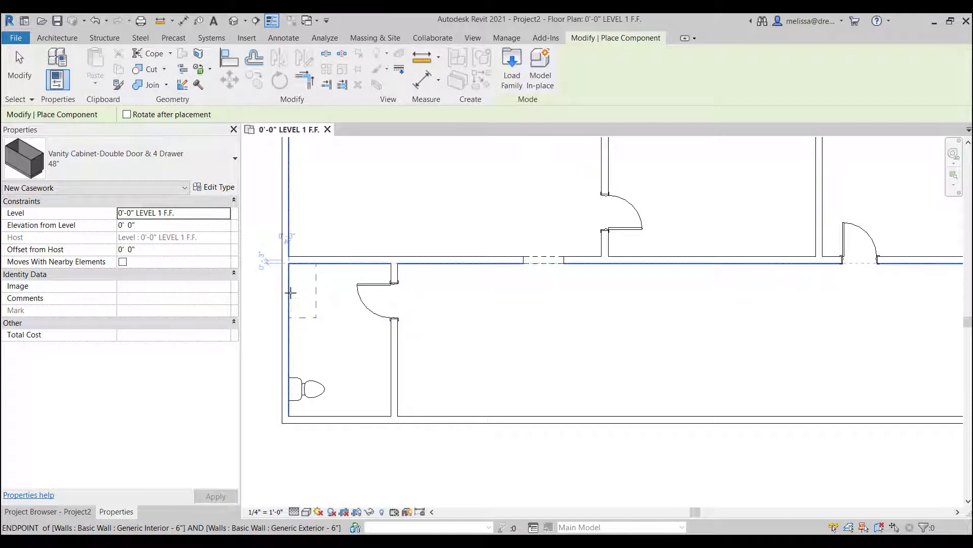
# Place a 48" vanity cabinet in the bathroom's upper-left corner above the toilet and select it.
pyautogui.click(291, 292)
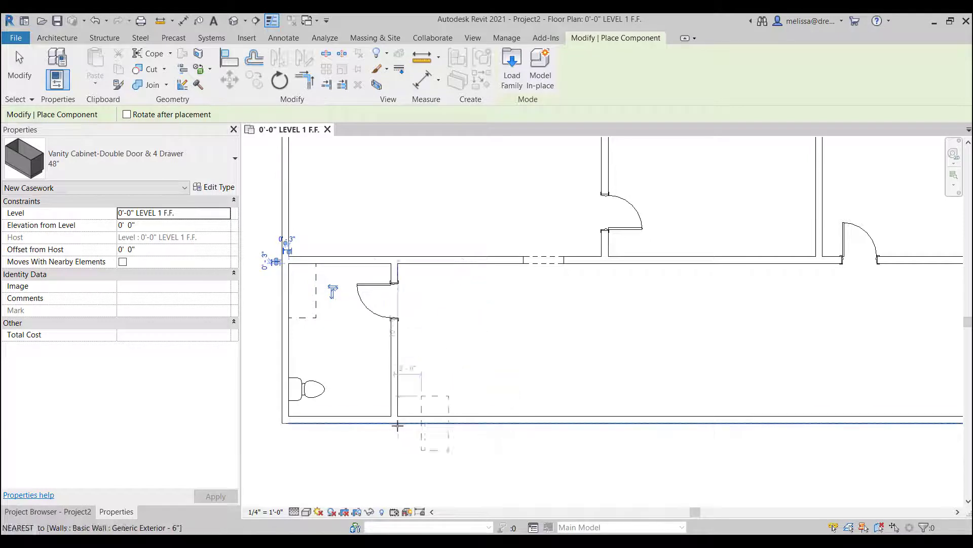
pyautogui.click(144, 176)
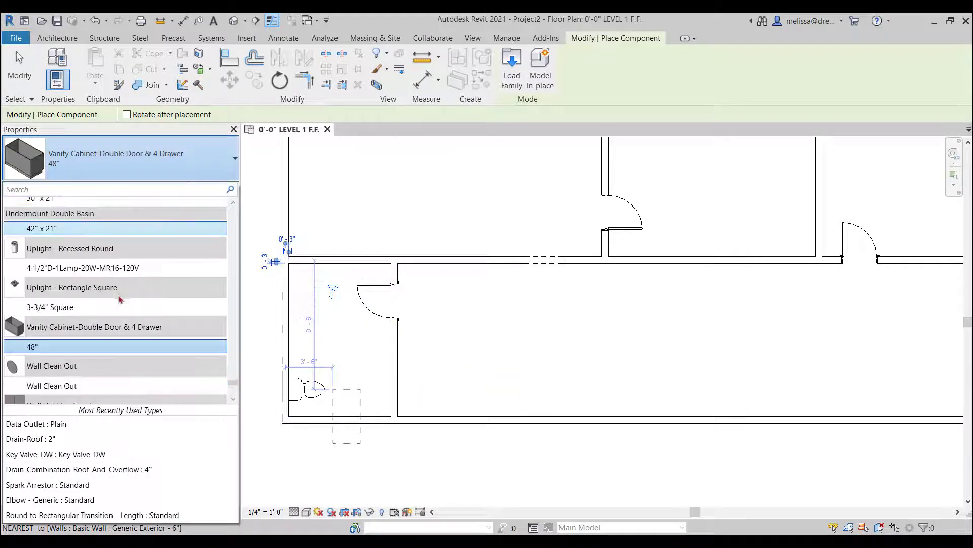
pyautogui.click(320, 319)
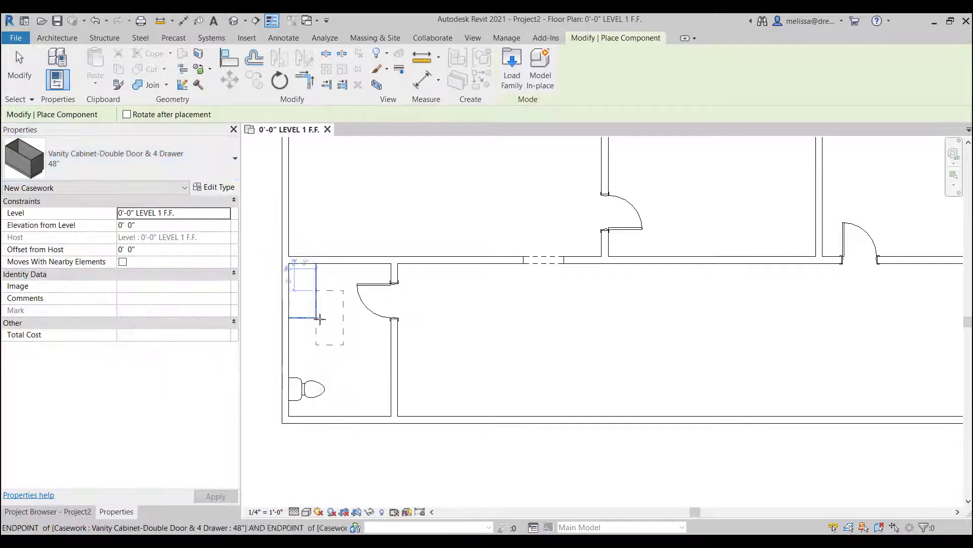
pyautogui.press('Escape')
pyautogui.press('Escape')
pyautogui.click(312, 319)
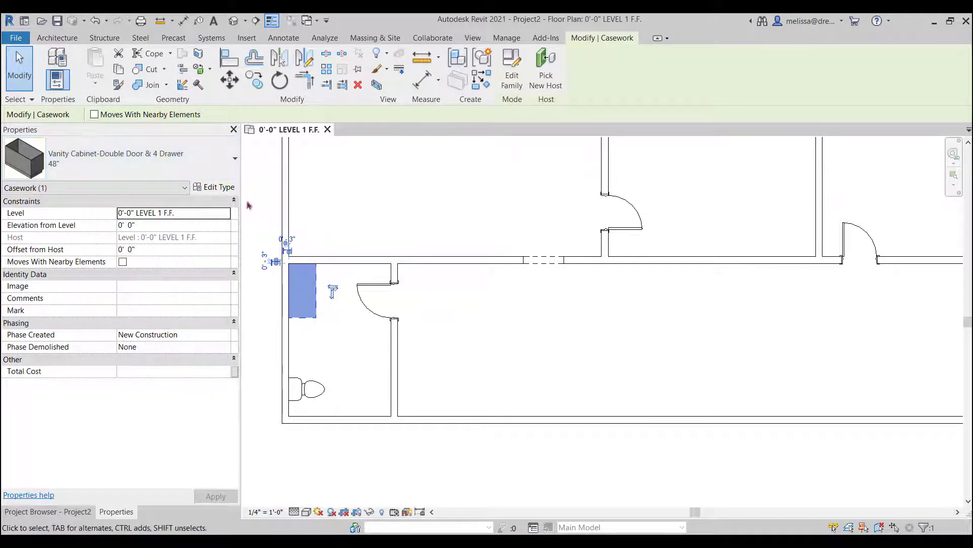
# Duplicate the 48" vanity cabinet type as a new type named 60".
pyautogui.click(215, 189)
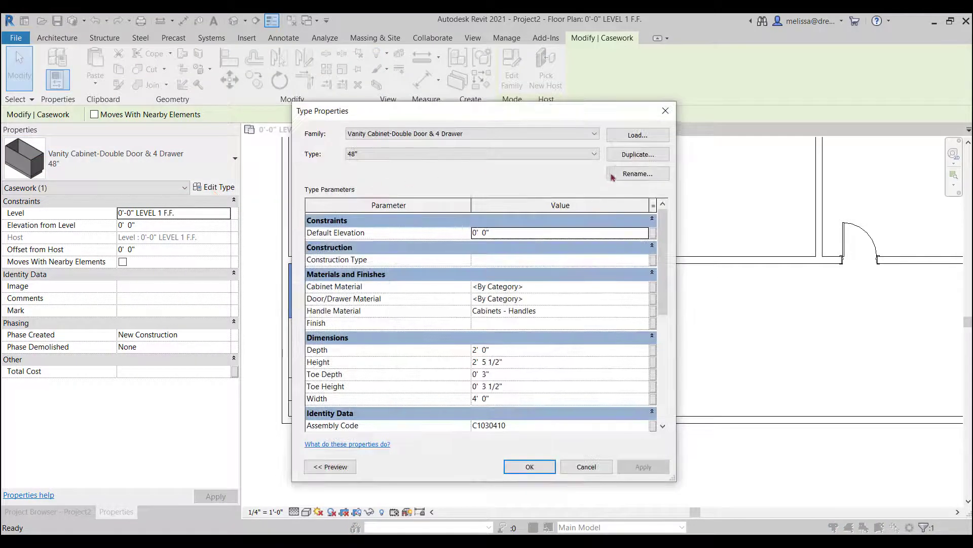
pyautogui.click(640, 155)
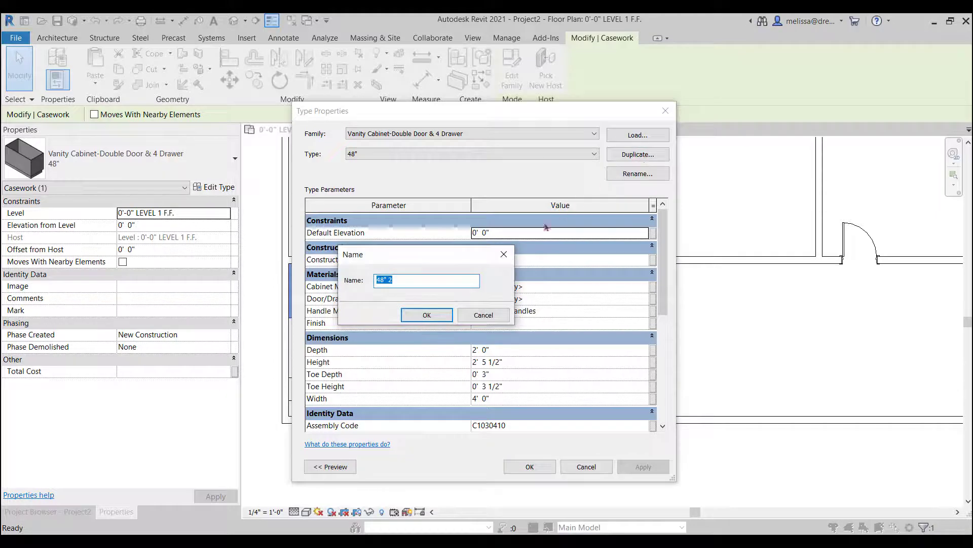
pyautogui.write('60')
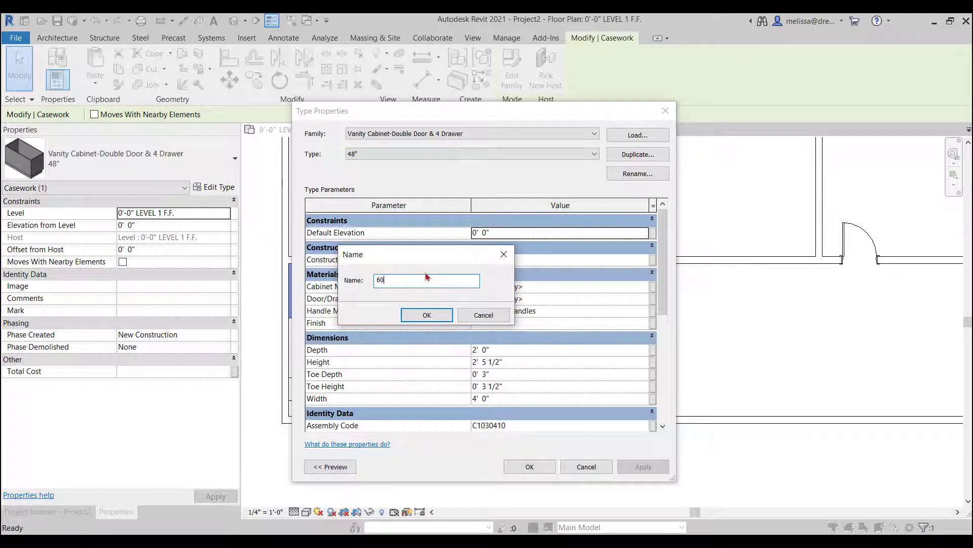
pyautogui.write('"')
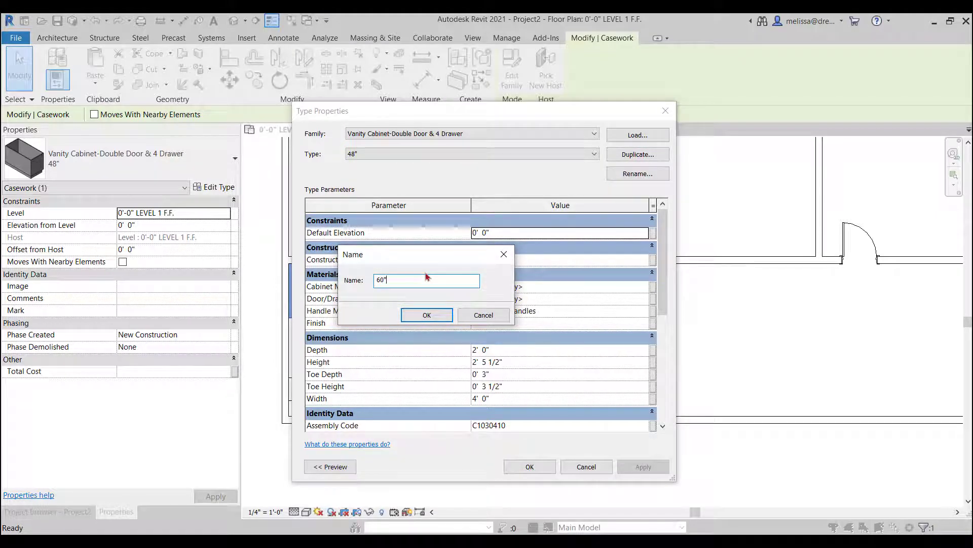
pyautogui.click(426, 315)
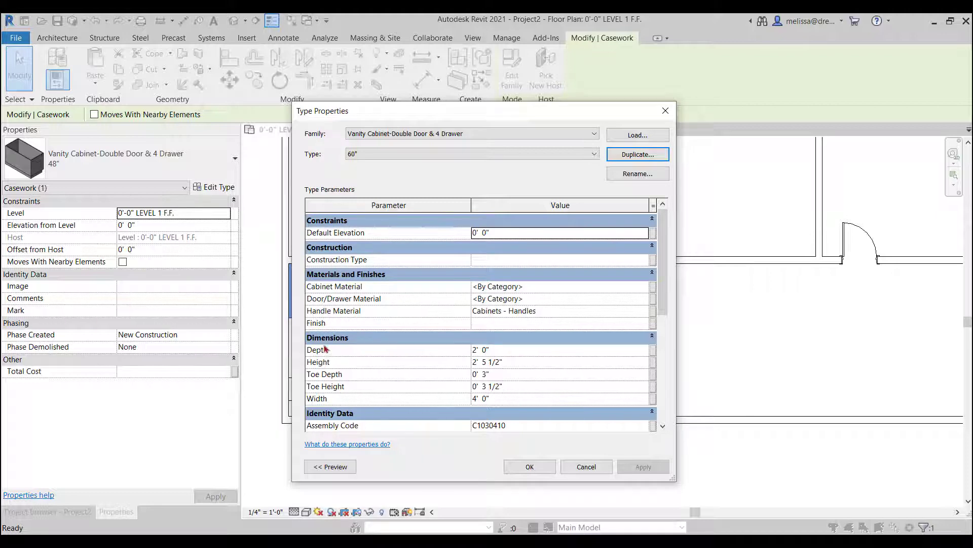
# Set the 60" type's width to 5' 0" and apply it to the cabinet.
pyautogui.click(516, 350)
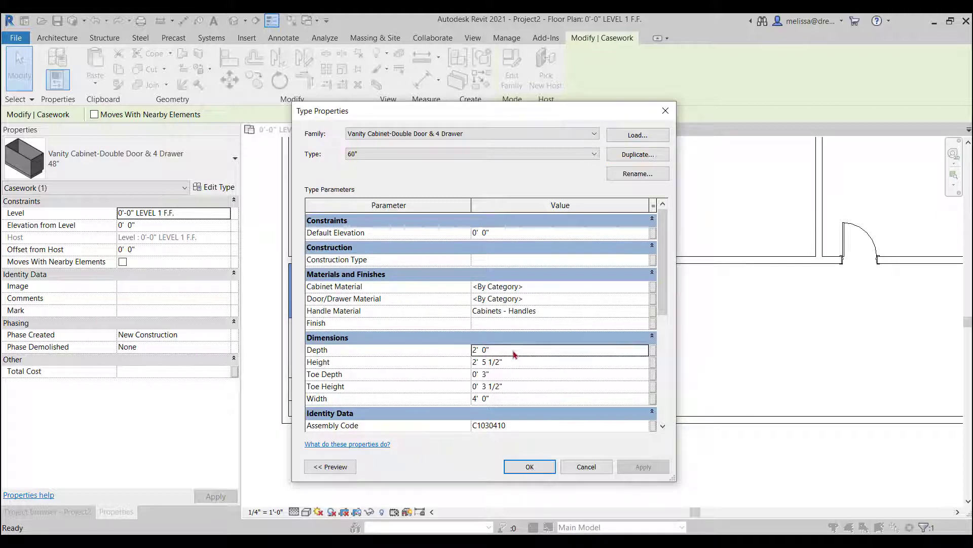
pyautogui.click(509, 361)
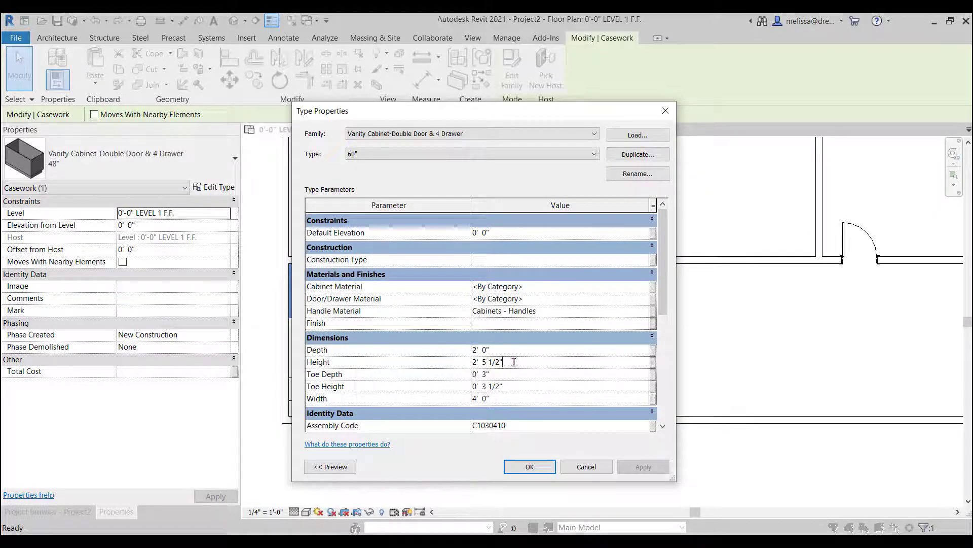
pyautogui.click(504, 376)
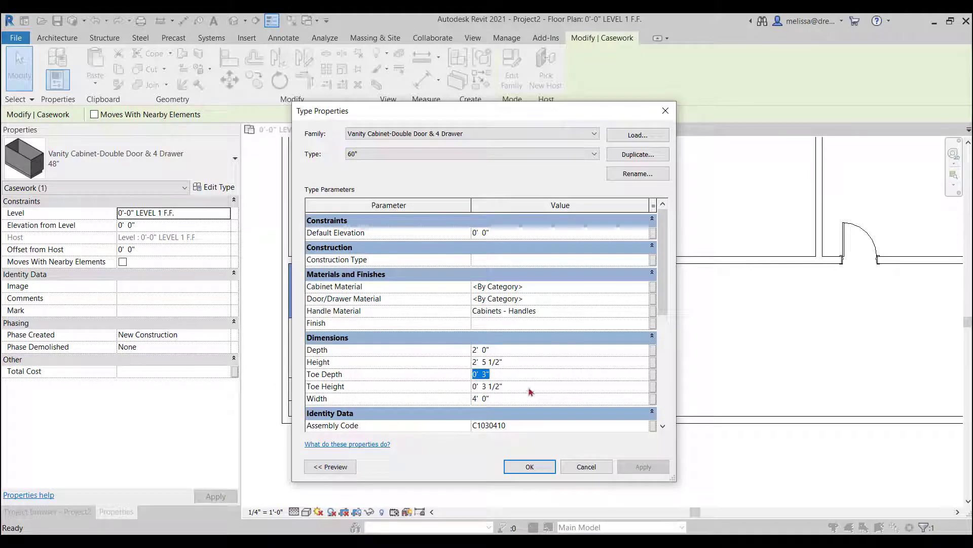
pyautogui.click(531, 388)
pyautogui.click(527, 400)
pyautogui.click(566, 388)
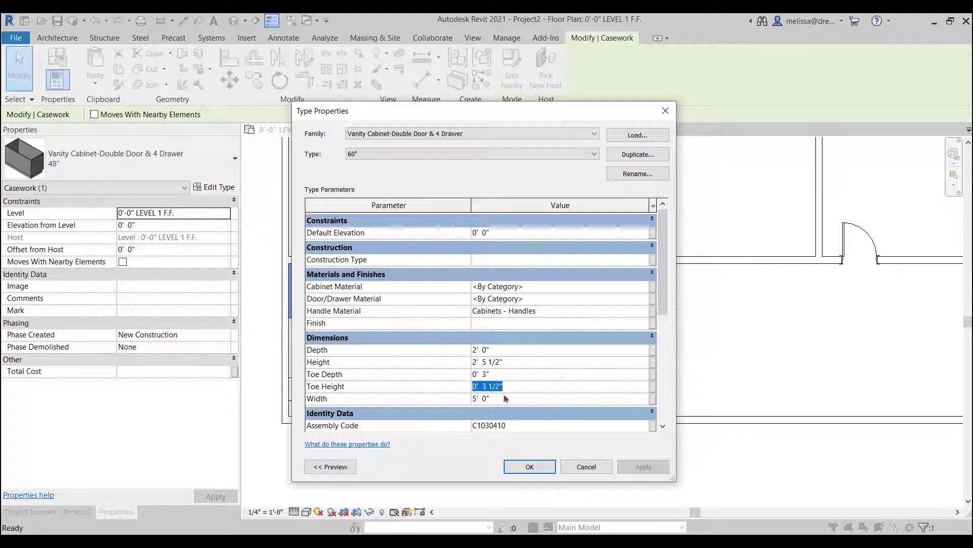
pyautogui.click(529, 467)
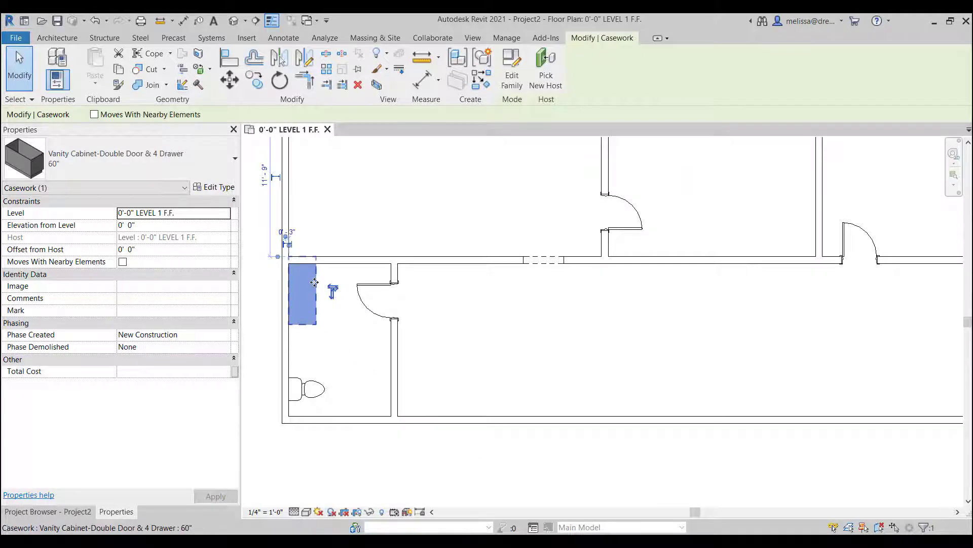
# Move the vanity cabinet so its corner snaps into the bathroom's top-left wall corner.
pyautogui.scroll(2, 317, 274)
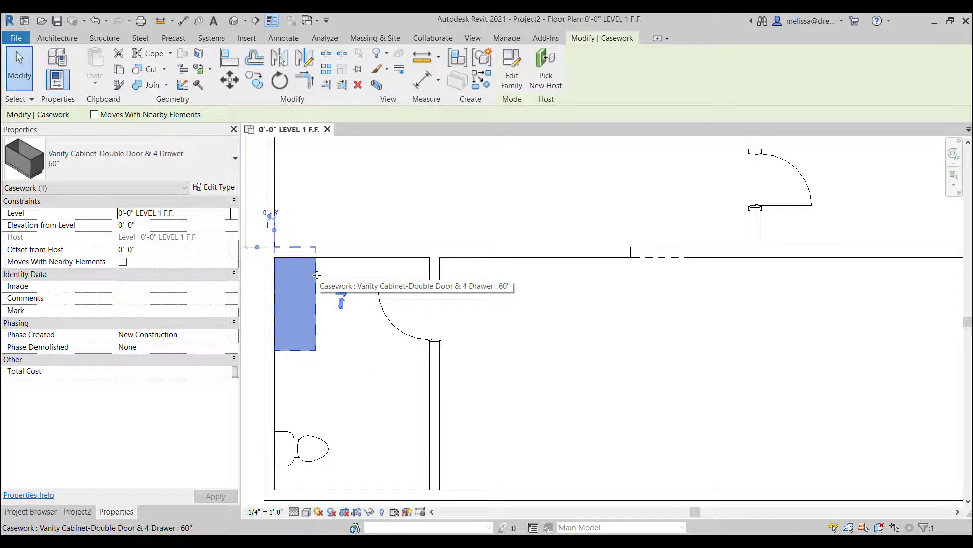
pyautogui.moveTo(317, 274); pyautogui.dragTo(378, 288, button='middle')
pyautogui.click(230, 79)
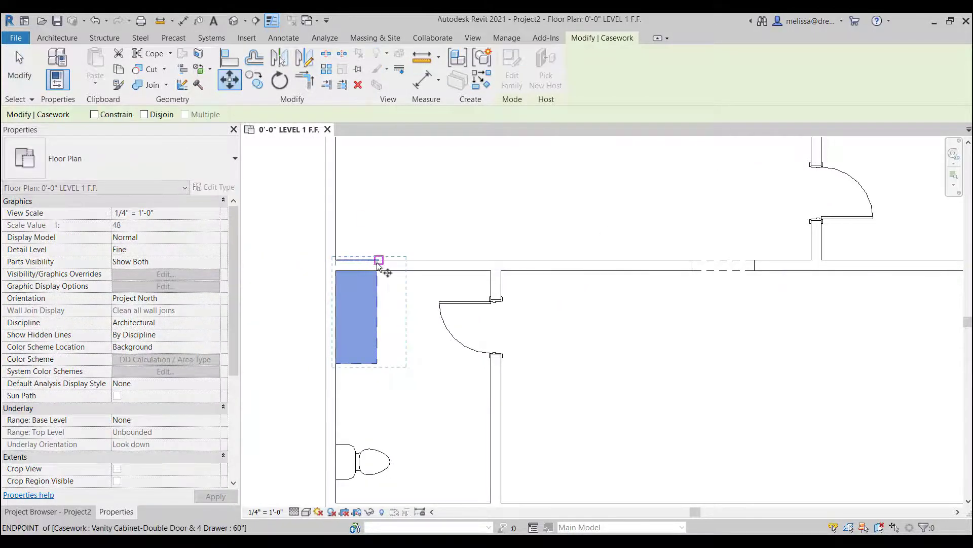
pyautogui.click(377, 263)
pyautogui.click(379, 273)
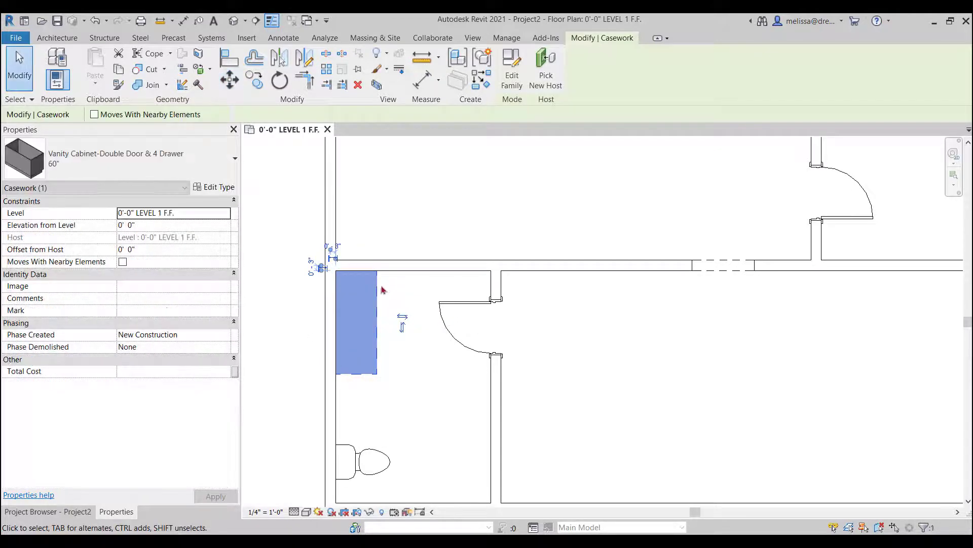
# Zoom back out to the whole floor plan and start placing another component.
pyautogui.scroll(4, 396, 335)
pyautogui.scroll(-4, 396, 334)
pyautogui.moveTo(396, 334); pyautogui.dragTo(361, 307, button='middle')
pyautogui.scroll(-1, 360, 307)
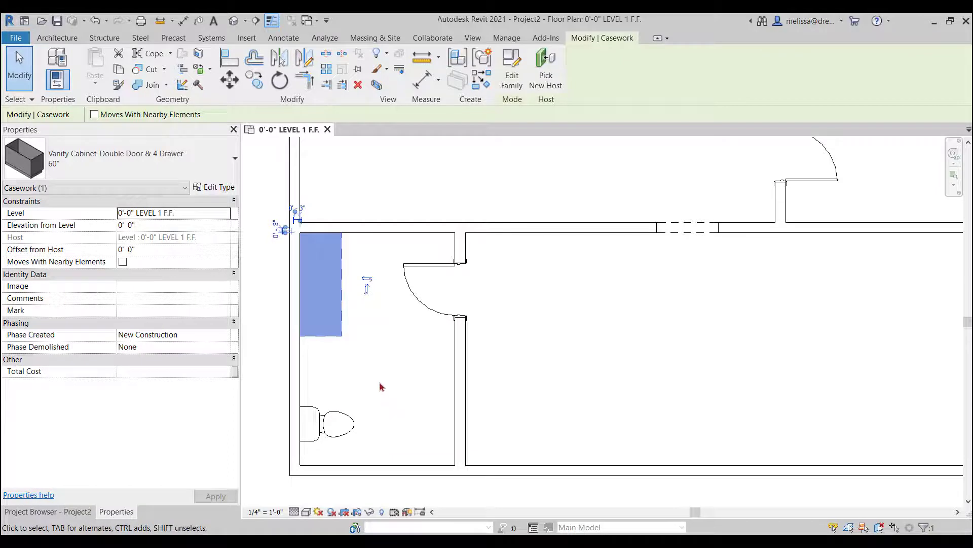
pyautogui.scroll(-4, 380, 387)
pyautogui.moveTo(467, 378); pyautogui.dragTo(448, 402, button='middle')
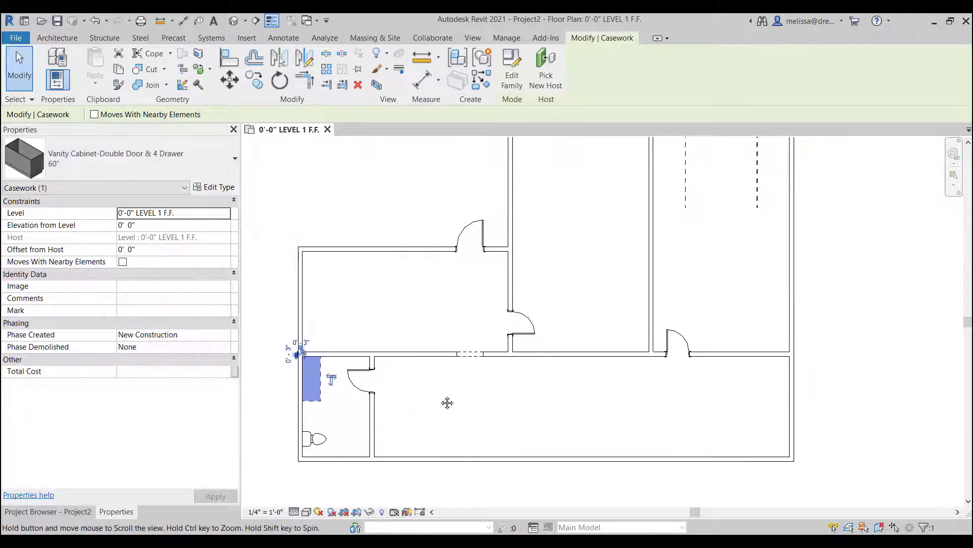
pyautogui.scroll(-3, 436, 413)
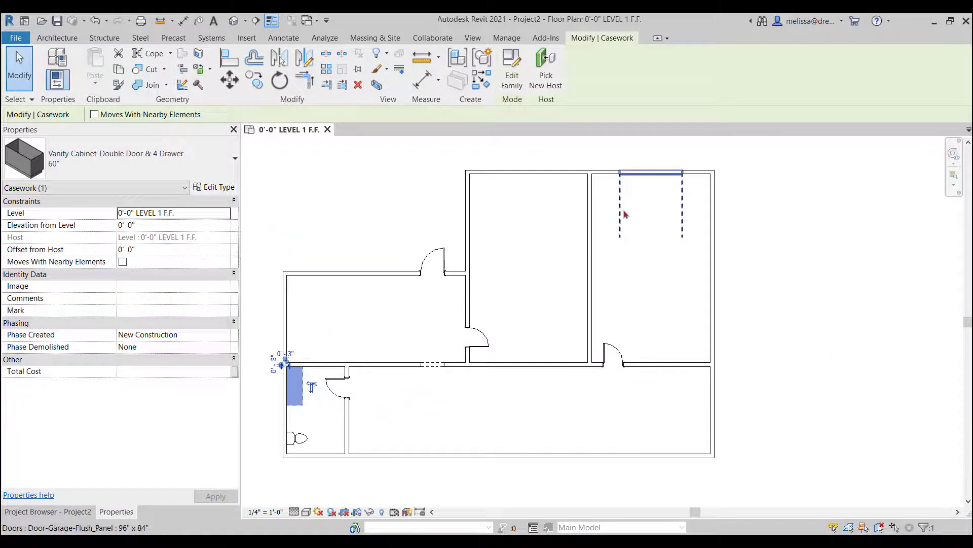
pyautogui.click(63, 38)
pyautogui.click(150, 57)
# Back out of Load Family from the Base Cabinets folder without loading, and end component placement.
pyautogui.click(513, 76)
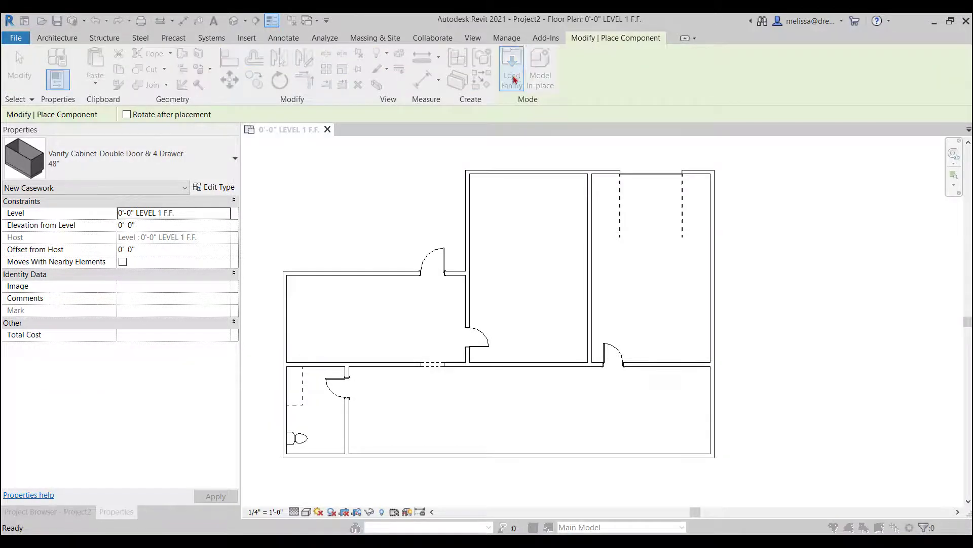
pyautogui.click(639, 156)
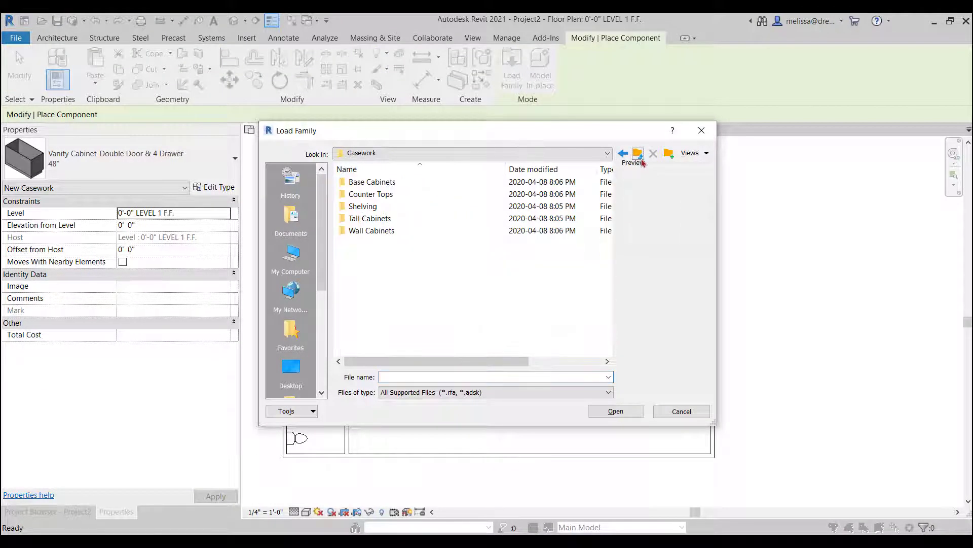
pyautogui.click(641, 158)
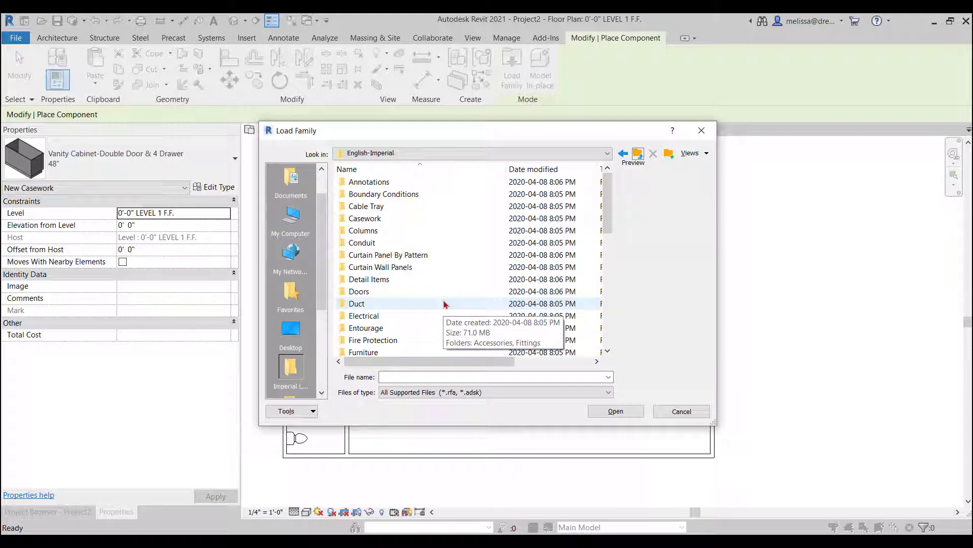
pyautogui.click(681, 411)
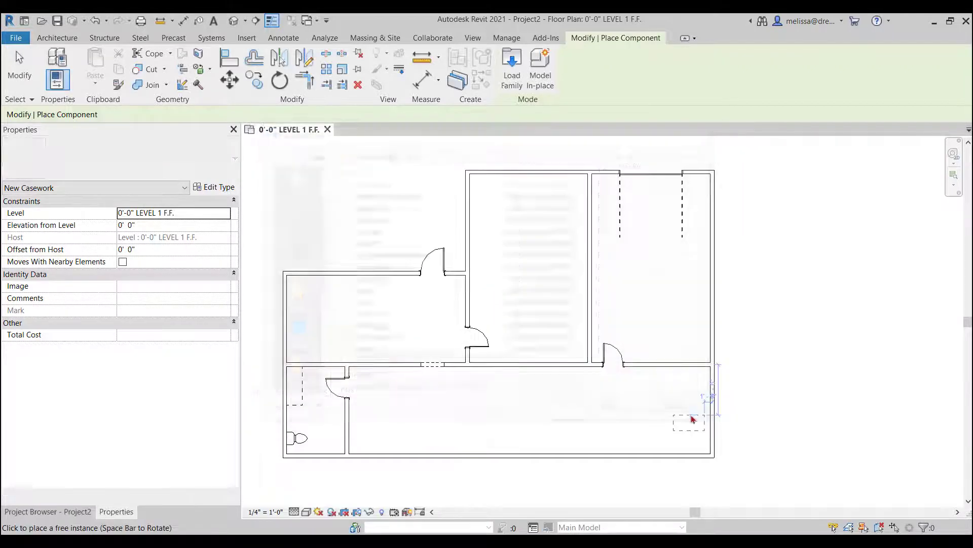
pyautogui.click(19, 66)
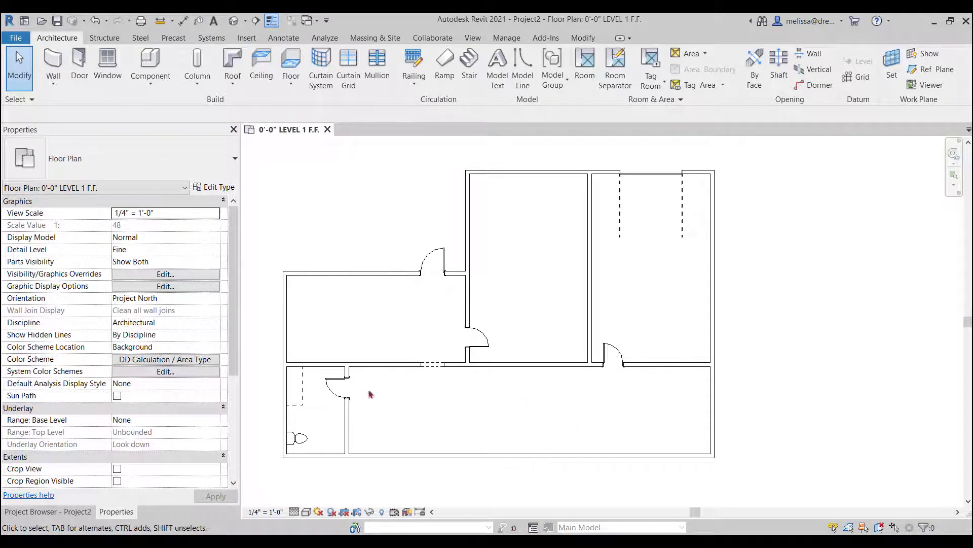
pyautogui.moveTo(575, 412); pyautogui.dragTo(581, 402, button='middle')
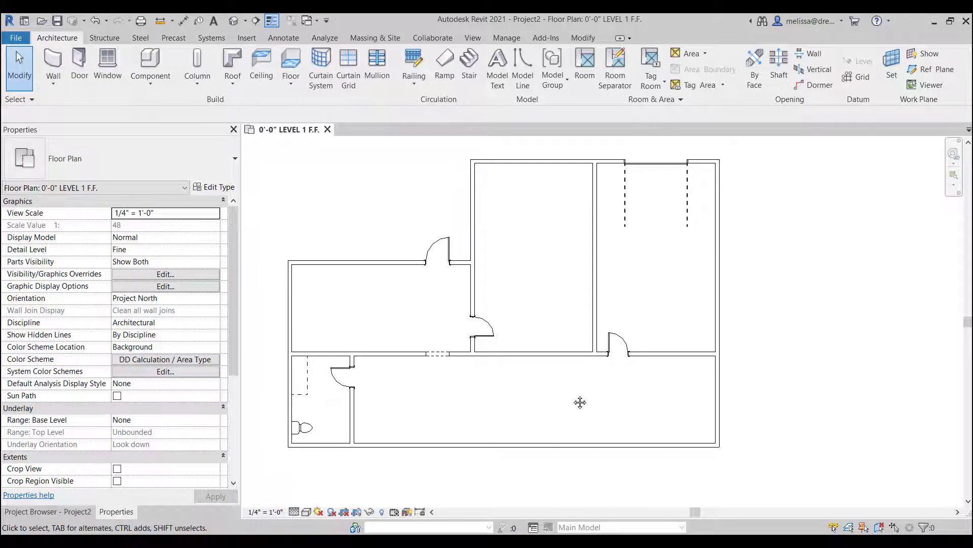
# Start a 4" Int. Concrete Slab floor and pick the six exterior walls as its boundary.
pyautogui.click(289, 63)
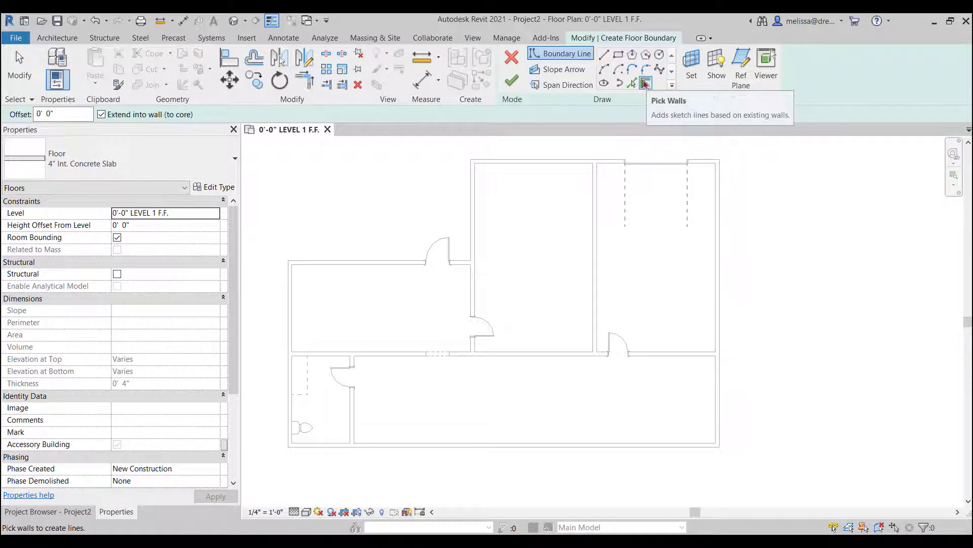
pyautogui.click(475, 235)
pyautogui.click(540, 164)
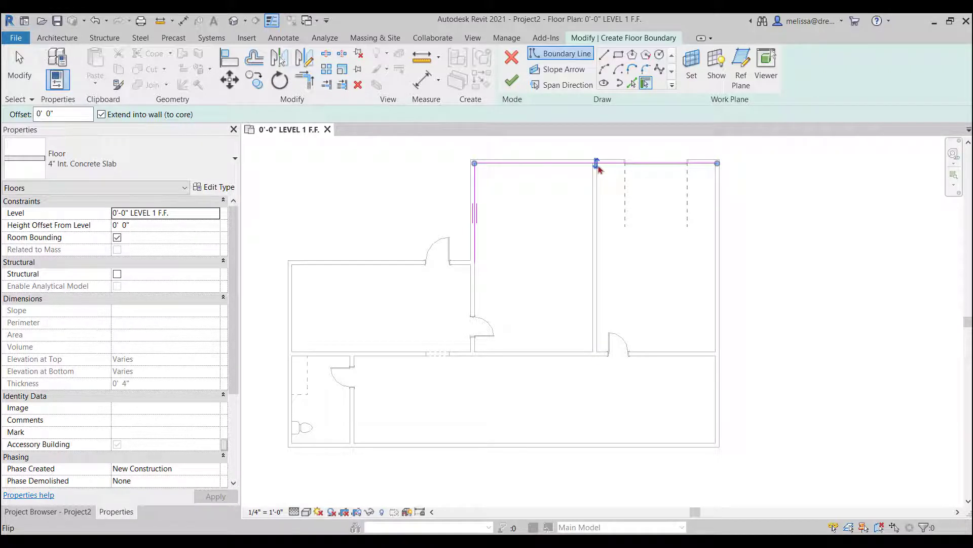
pyautogui.click(597, 163)
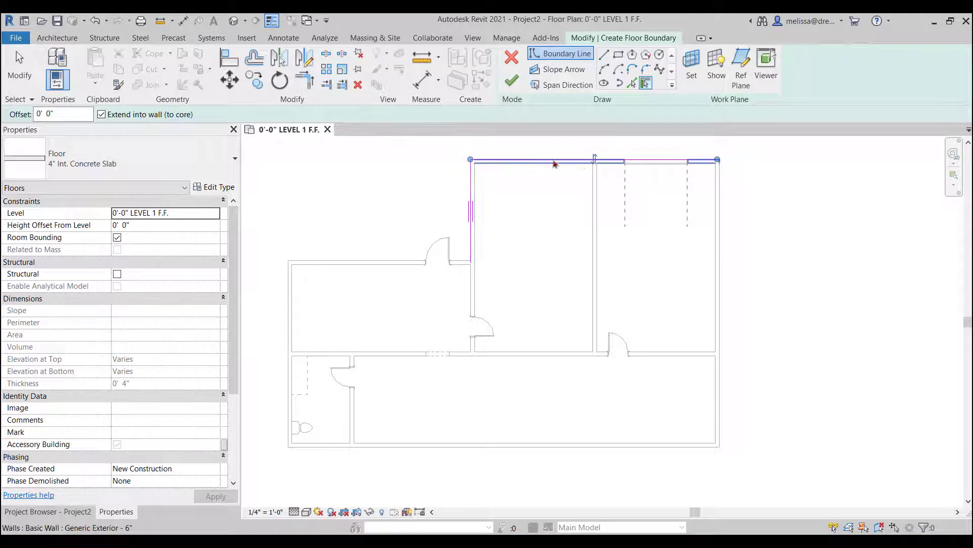
pyautogui.click(597, 163)
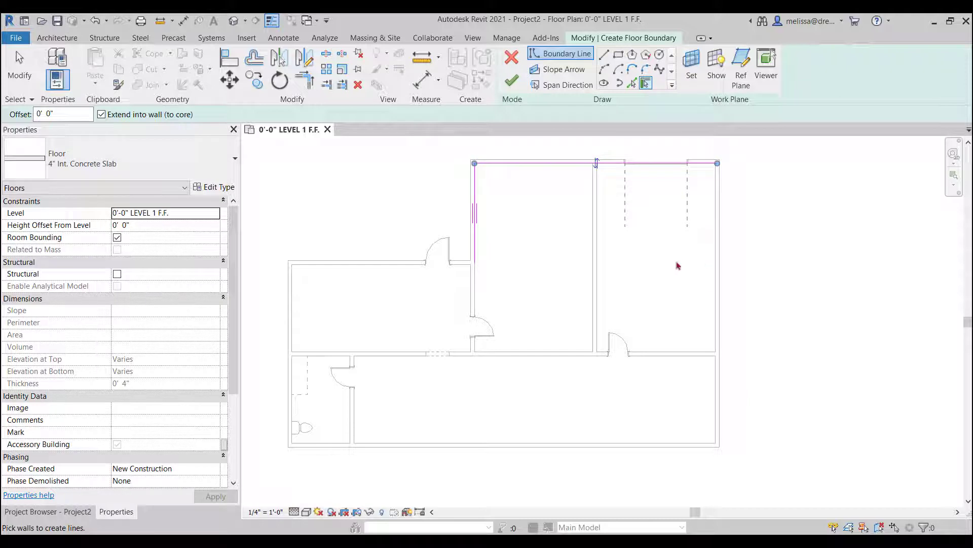
pyautogui.click(717, 322)
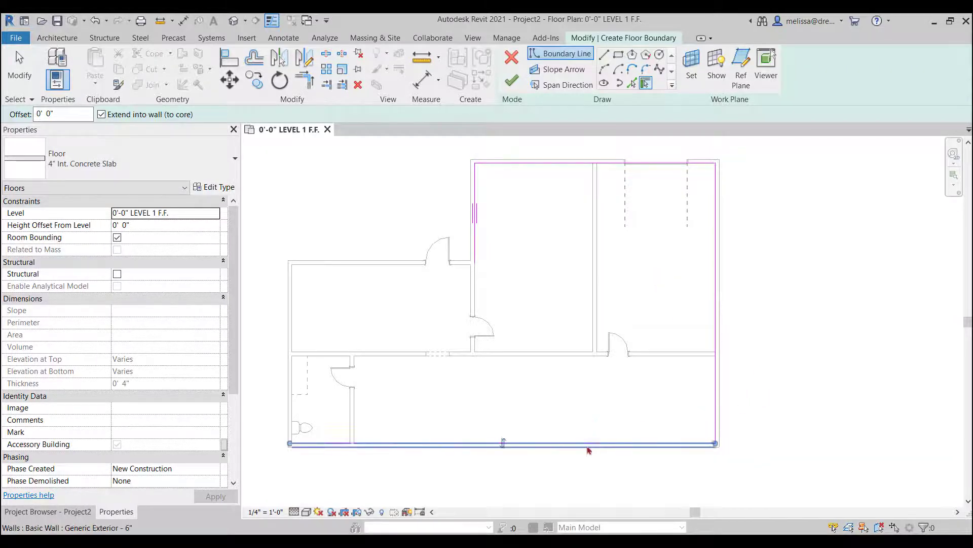
pyautogui.click(591, 446)
pyautogui.click(301, 395)
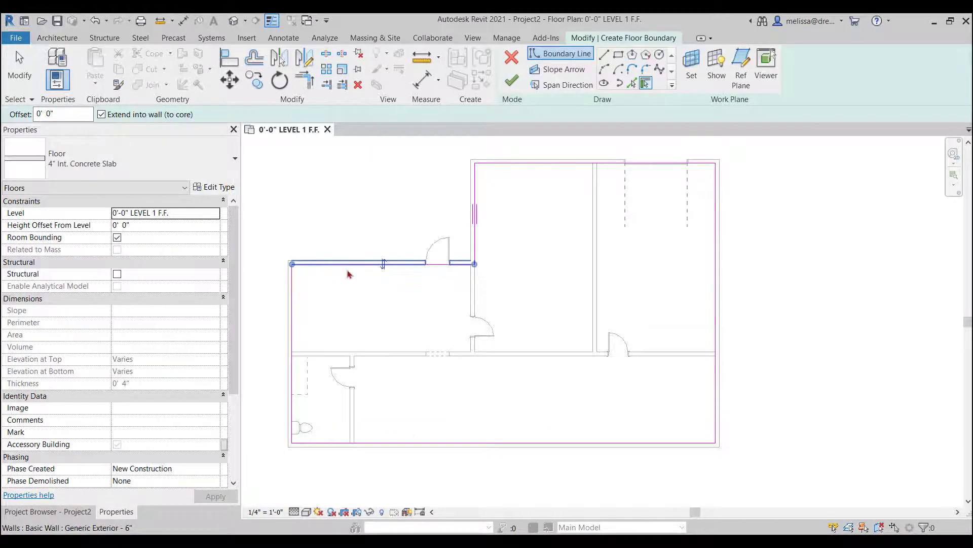
pyautogui.click(349, 264)
pyautogui.scroll(2, 463, 280)
pyautogui.scroll(-2, 502, 297)
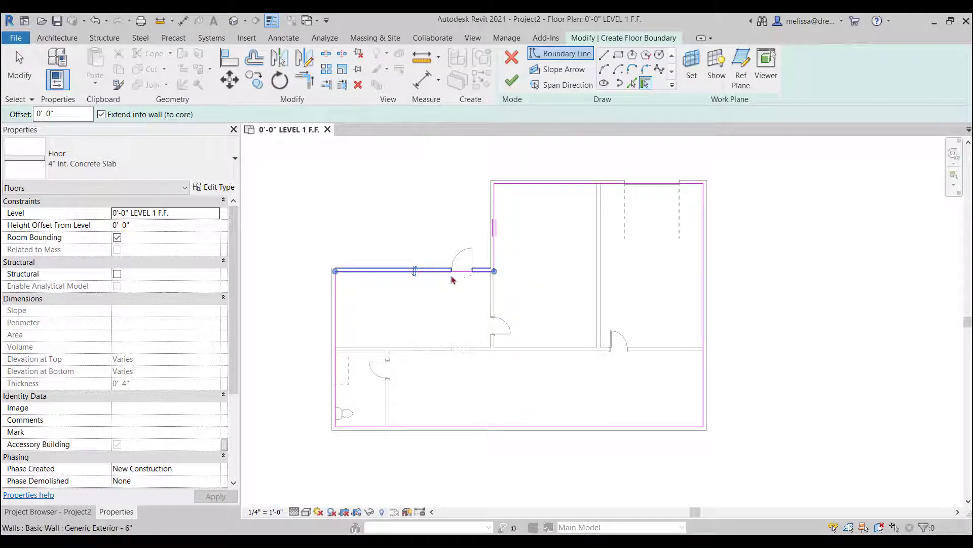
# Discard the stray straight boundary line started in the floor sketch.
pyautogui.click(603, 55)
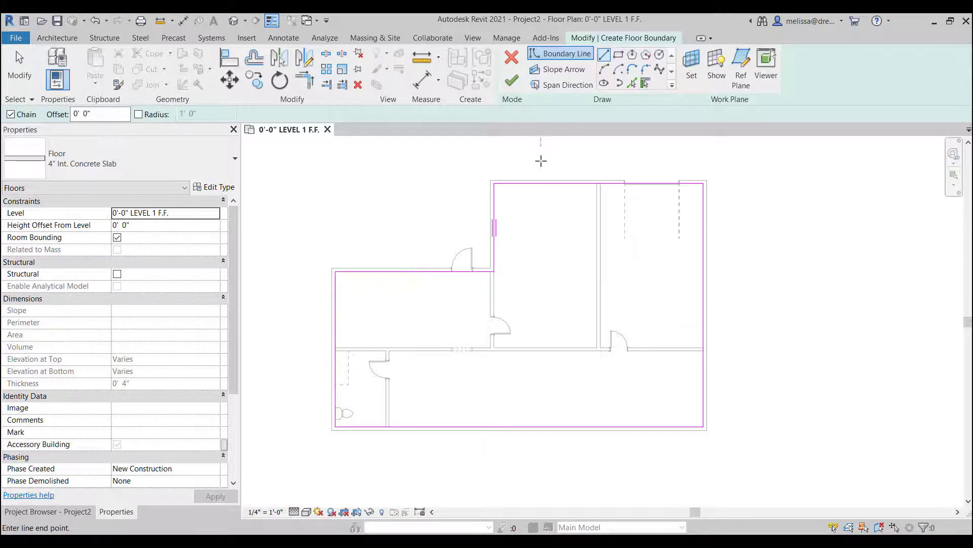
pyautogui.click(541, 225)
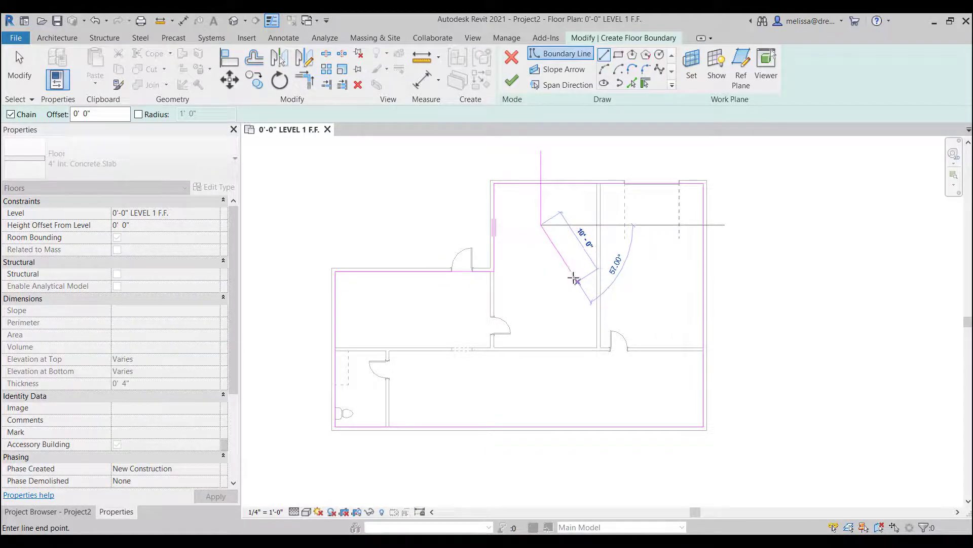
pyautogui.press('Escape')
pyautogui.press('Escape')
pyautogui.press('Delete')
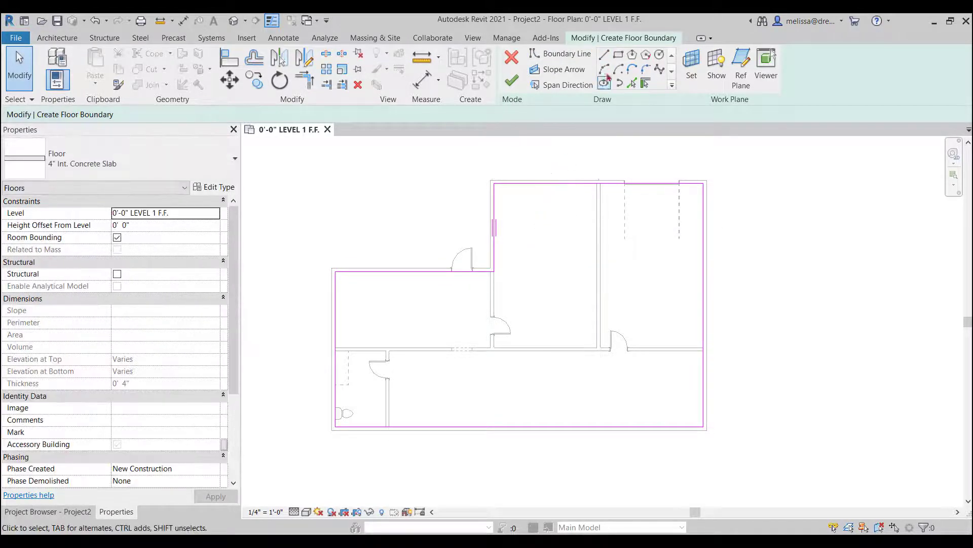
# Draw a rectangular opening in the upper-left room and finish the floor slab.
pyautogui.click(620, 55)
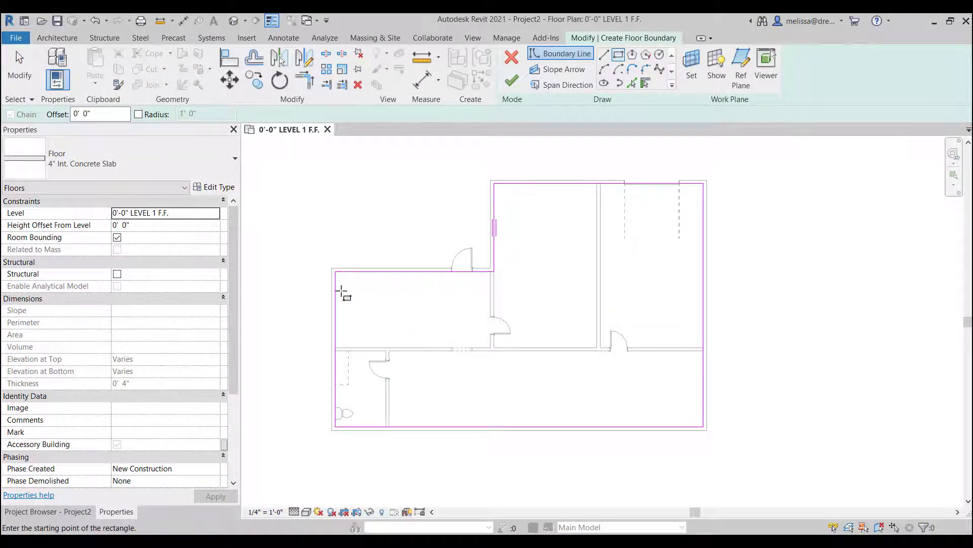
pyautogui.click(352, 288)
pyautogui.click(382, 325)
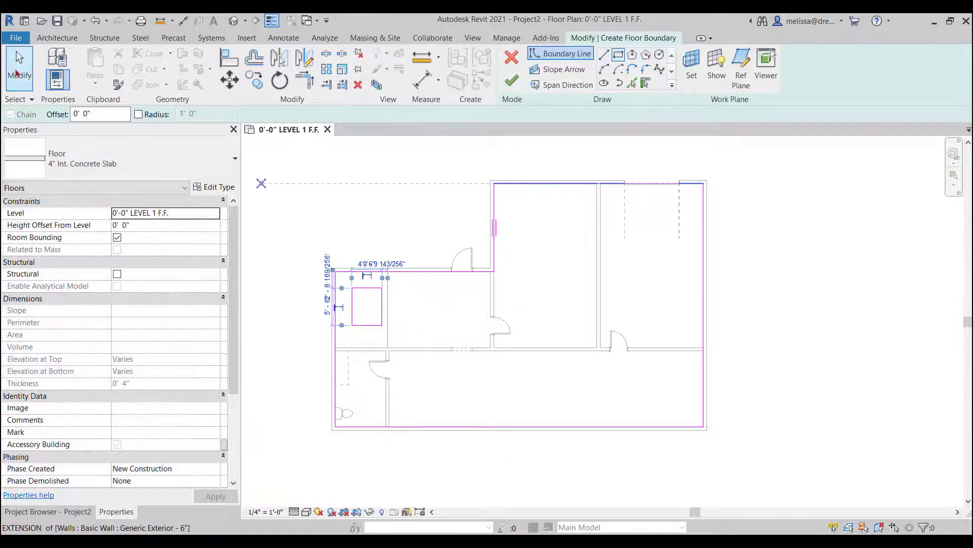
pyautogui.press('Escape')
pyautogui.press('Escape')
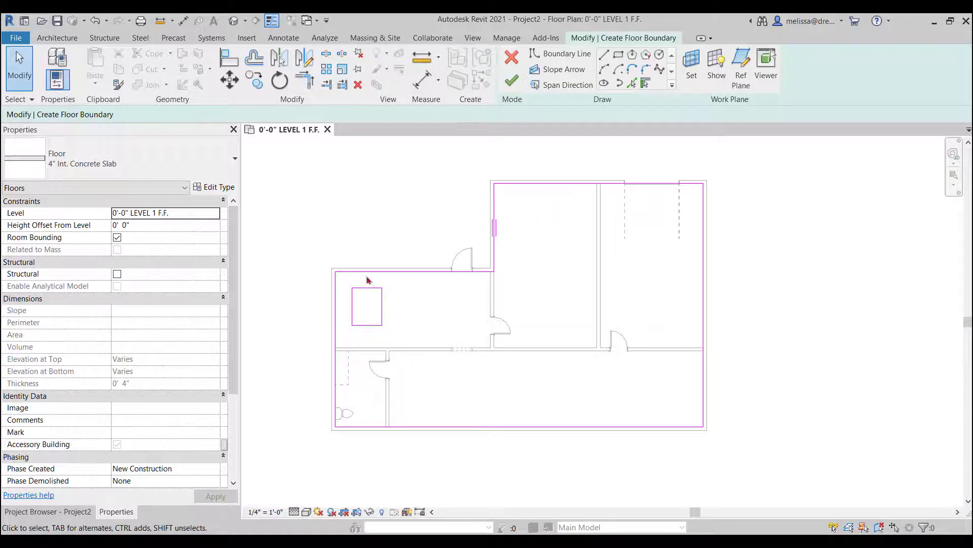
pyautogui.click(509, 88)
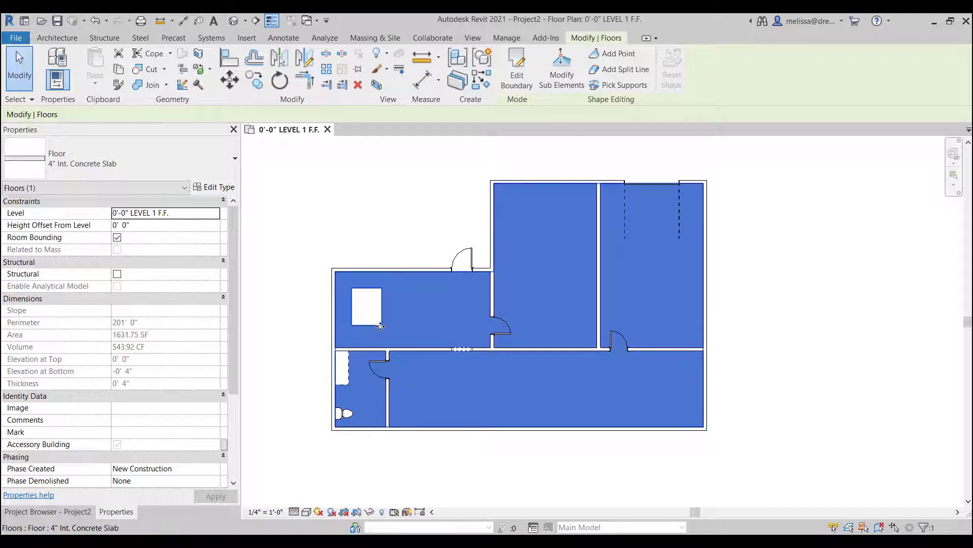
# Start the Room tool with the Room Tag Room Name tag type.
pyautogui.click(404, 264)
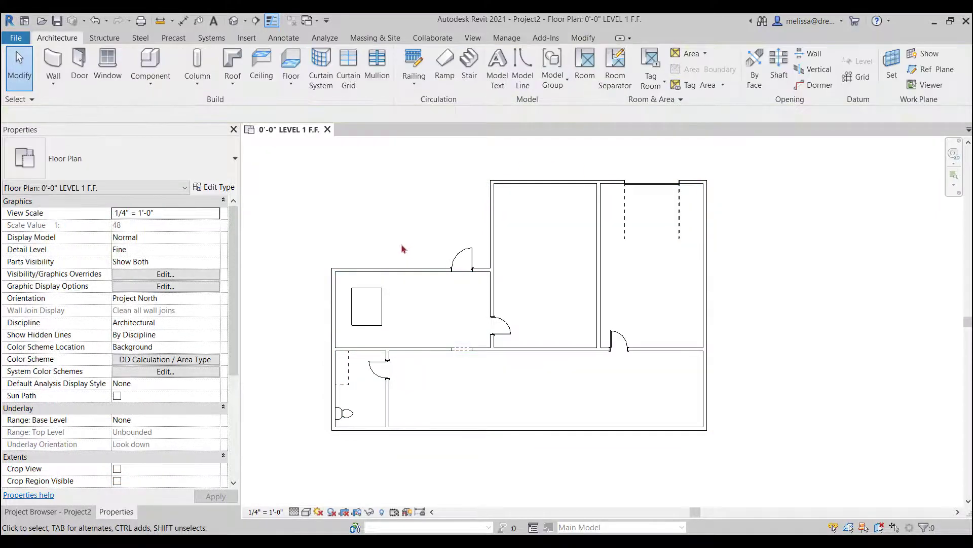
pyautogui.moveTo(406, 250); pyautogui.dragTo(374, 255, button='middle')
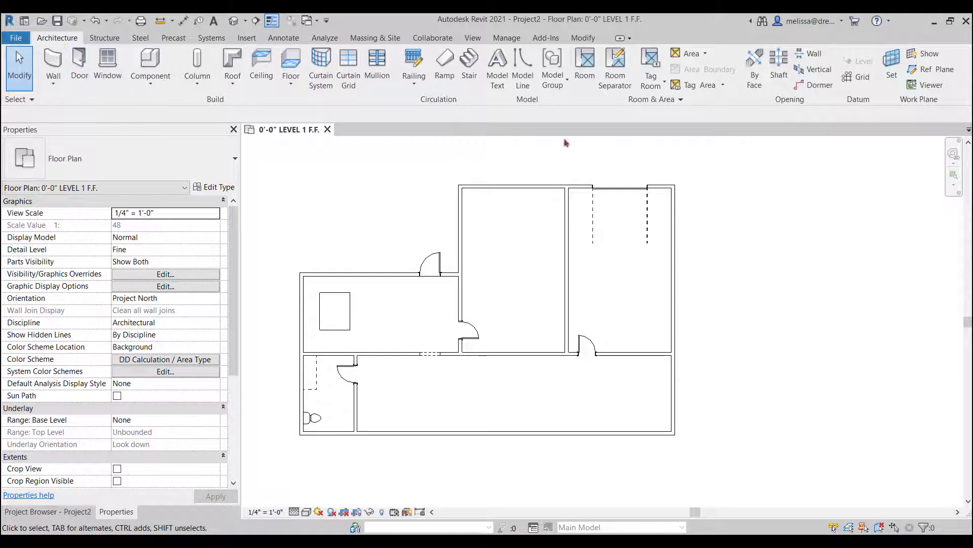
pyautogui.click(585, 76)
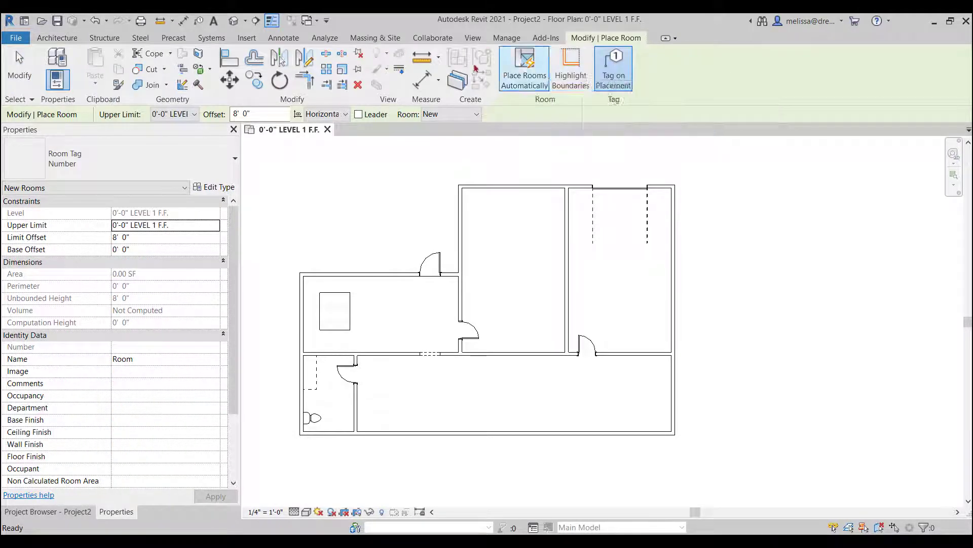
pyautogui.click(171, 165)
pyautogui.click(59, 237)
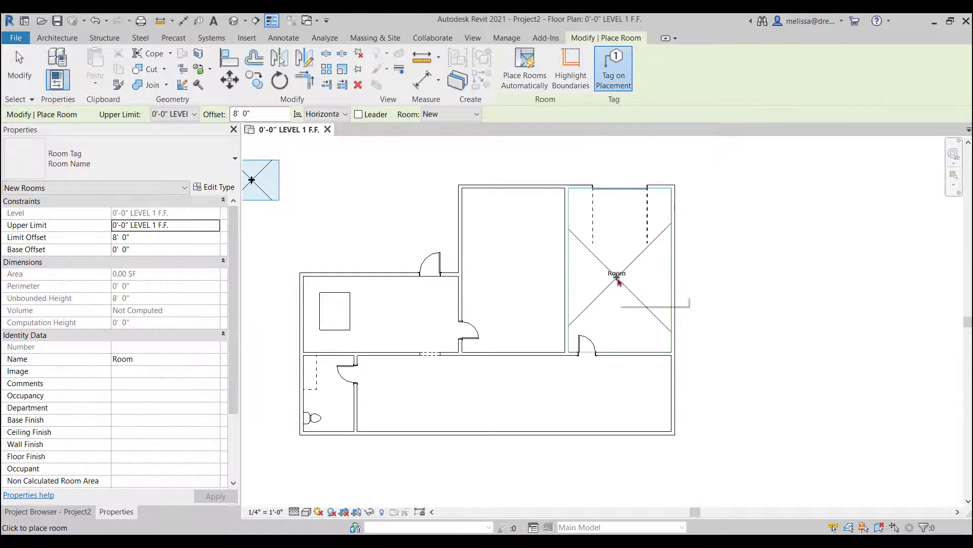
# Place rooms in the right, upper middle, left and large bottom spaces, then end placement.
pyautogui.click(618, 282)
pyautogui.click(518, 276)
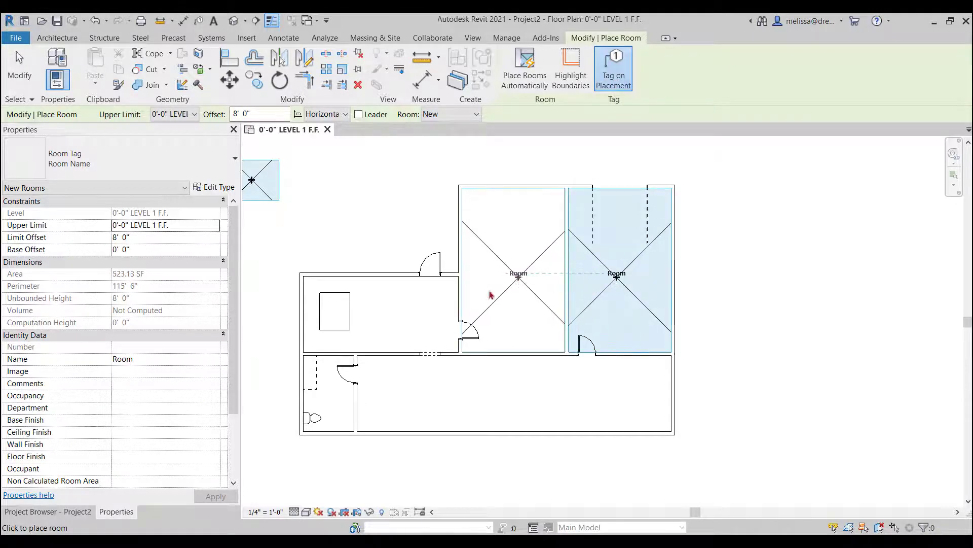
pyautogui.click(399, 319)
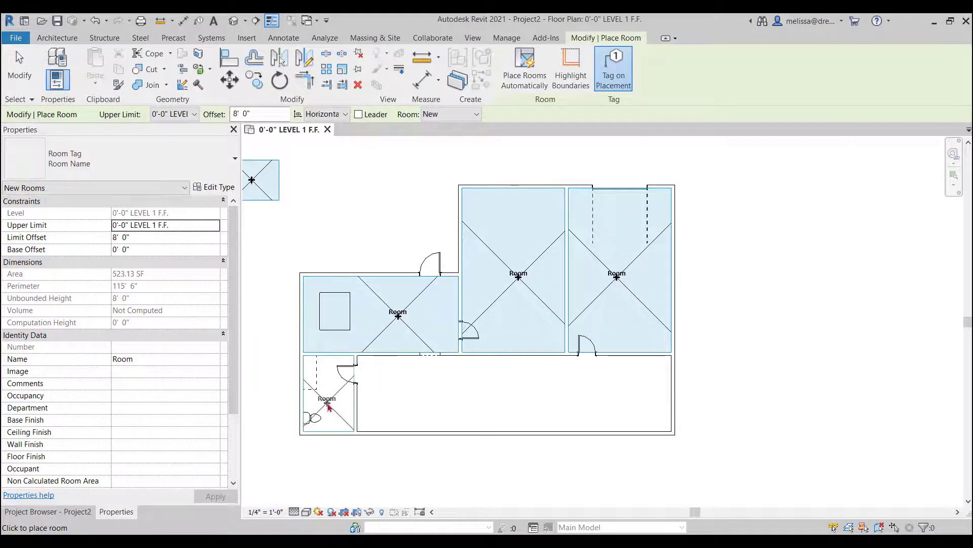
pyautogui.click(526, 394)
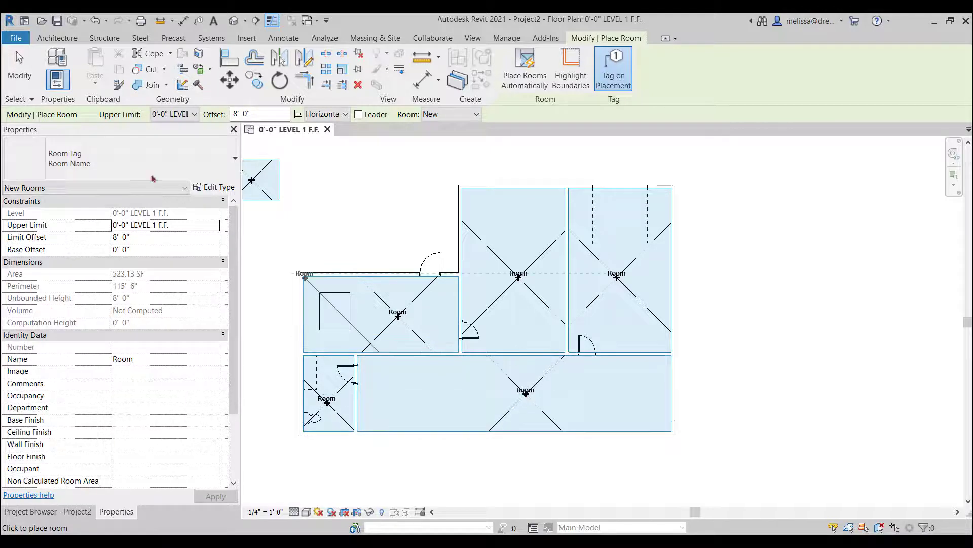
pyautogui.click(14, 79)
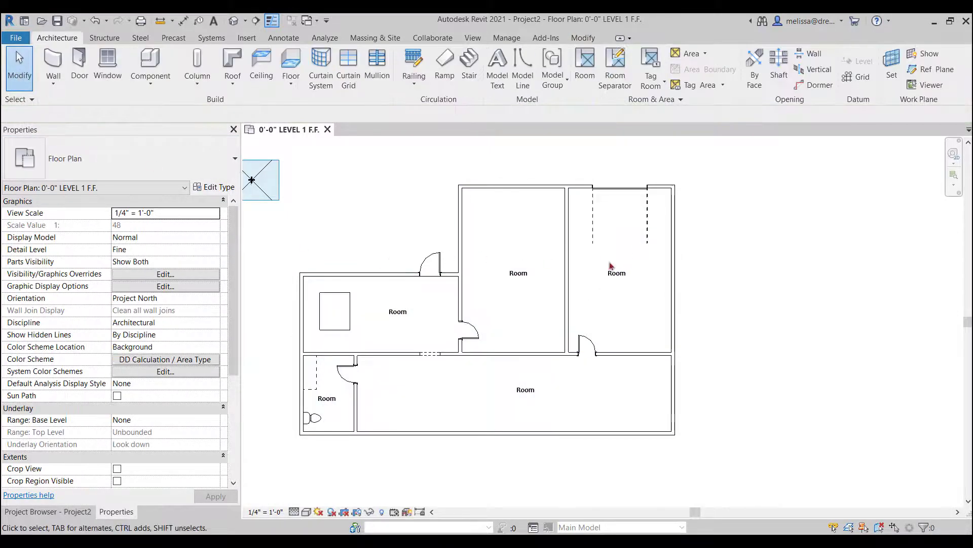
# Name the right-hand room Garage and the upper middle room Bedroom.
pyautogui.click(620, 278)
pyautogui.scroll(3, 618, 277)
pyautogui.click(616, 273)
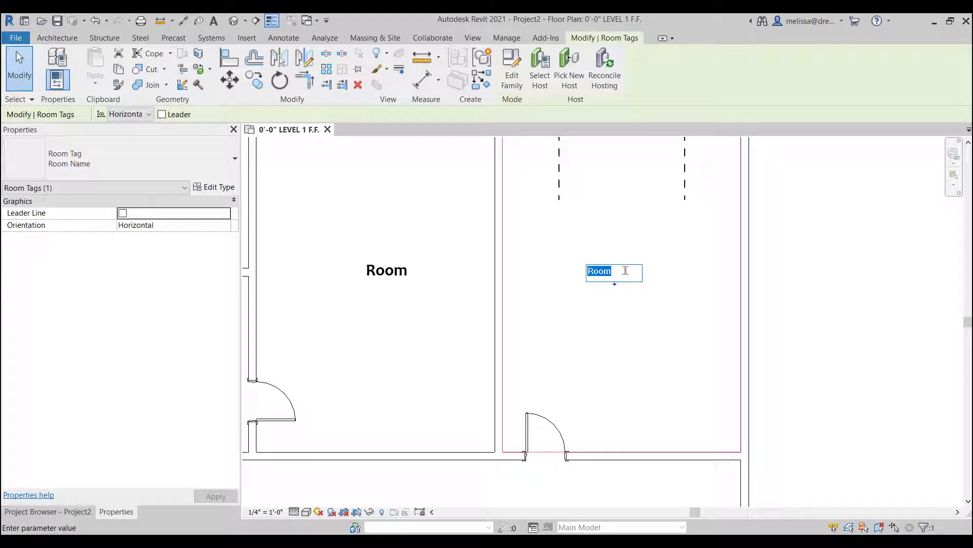
pyautogui.write('Garage')
pyautogui.click(593, 321)
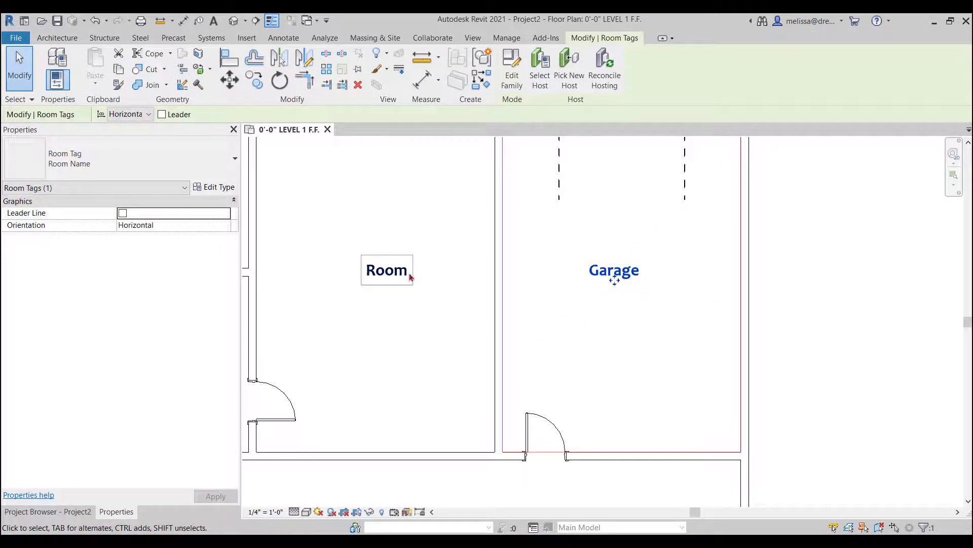
pyautogui.doubleClick(400, 272)
pyautogui.write('Bedroo')
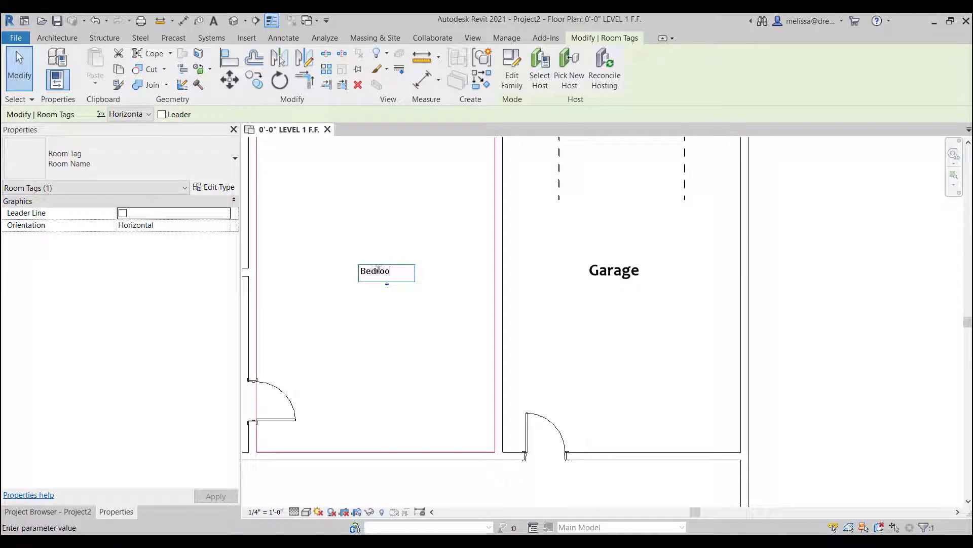
pyautogui.write('m')
pyautogui.click(385, 307)
pyautogui.scroll(-4, 574, 273)
pyautogui.scroll(1, 383, 317)
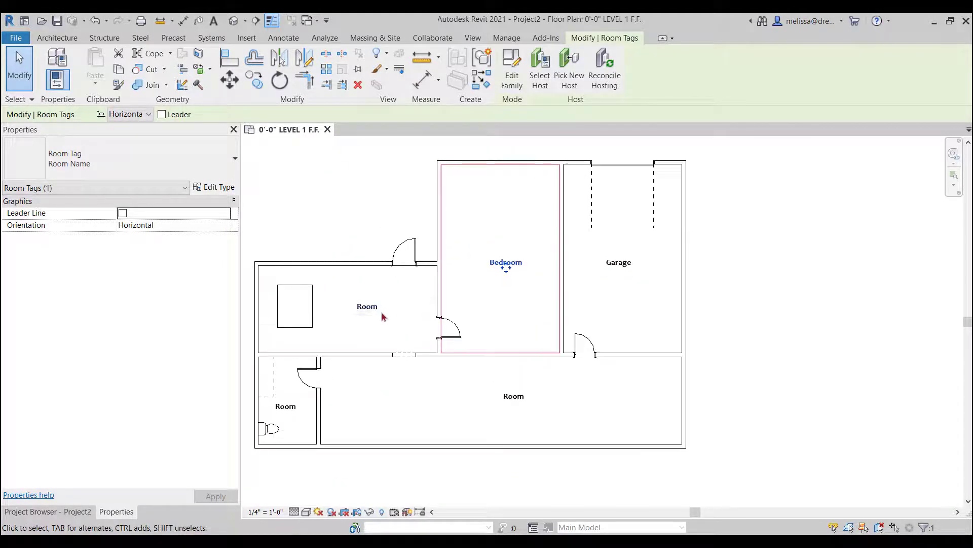
# Name the upper-left room Entry and the large bottom room Great Room.
pyautogui.click(372, 307)
pyautogui.scroll(3, 370, 307)
pyautogui.click(372, 306)
pyautogui.write('Entry')
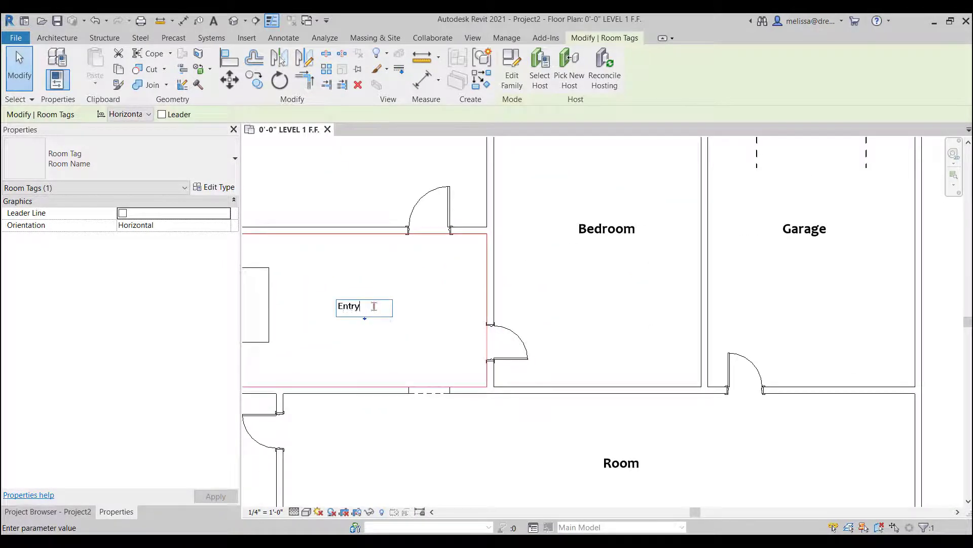
pyautogui.click(435, 308)
pyautogui.scroll(-2, 434, 308)
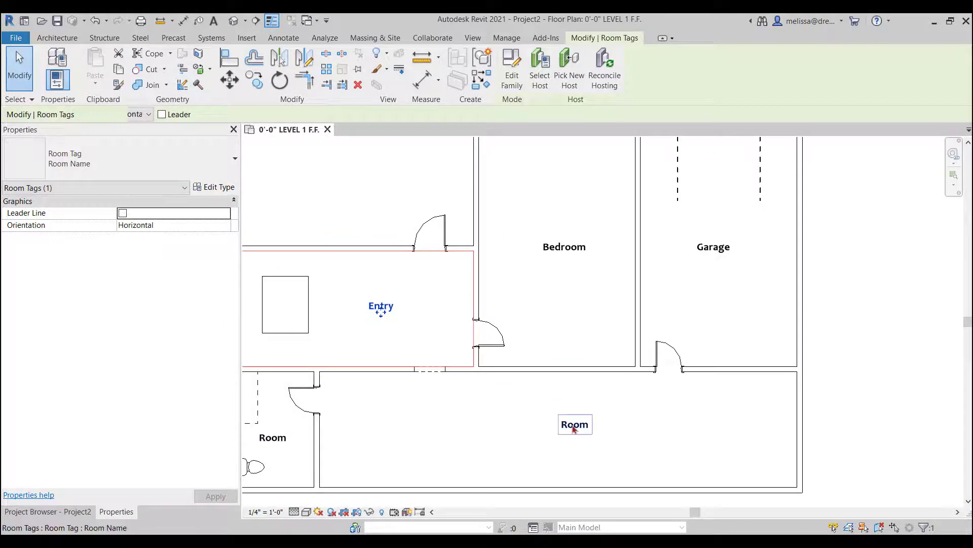
pyautogui.click(575, 427)
pyautogui.click(574, 426)
pyautogui.write('Great')
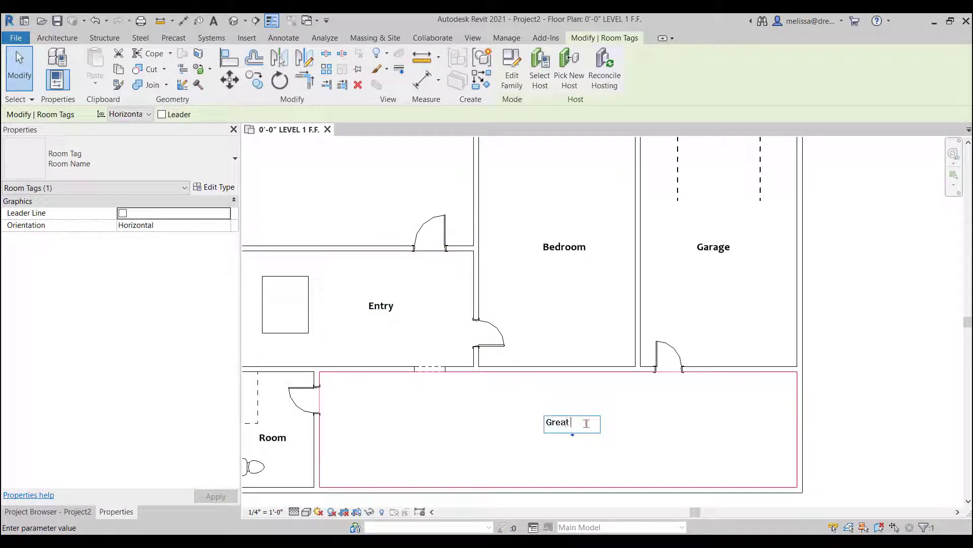
pyautogui.write(' Room')
pyautogui.click(504, 448)
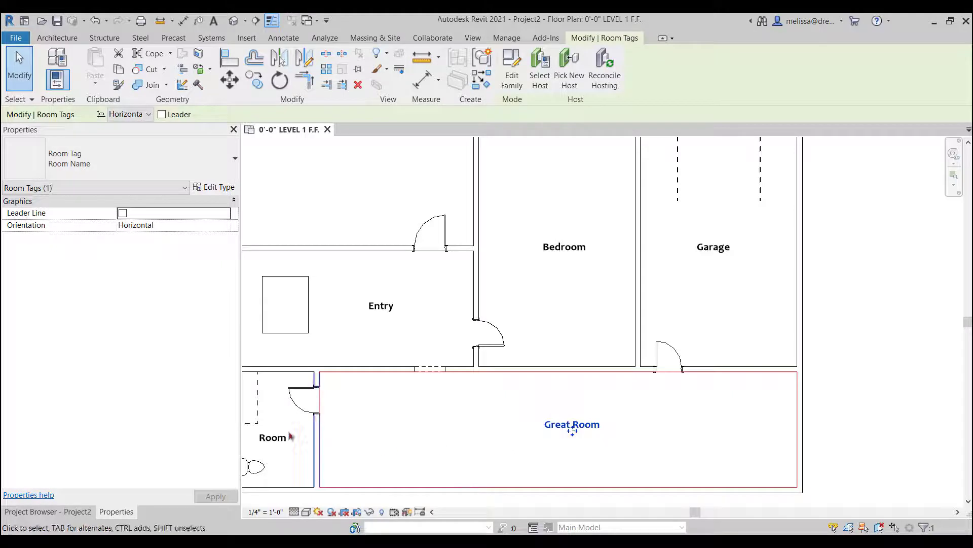
# Name the small bottom-left room Bathroom and clear the selection.
pyautogui.click(276, 437)
pyautogui.click(276, 437)
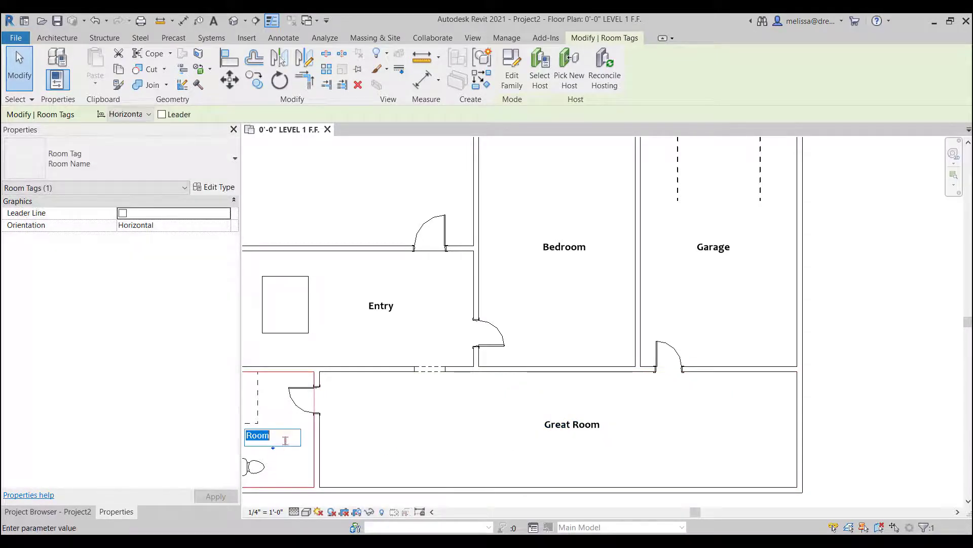
pyautogui.write('Bathroom')
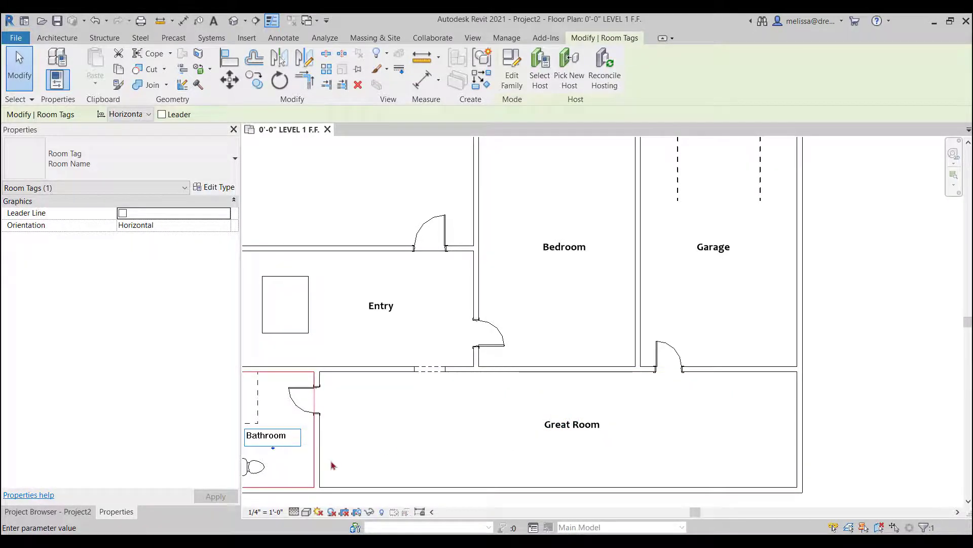
pyautogui.click(332, 464)
pyautogui.scroll(-3, 397, 458)
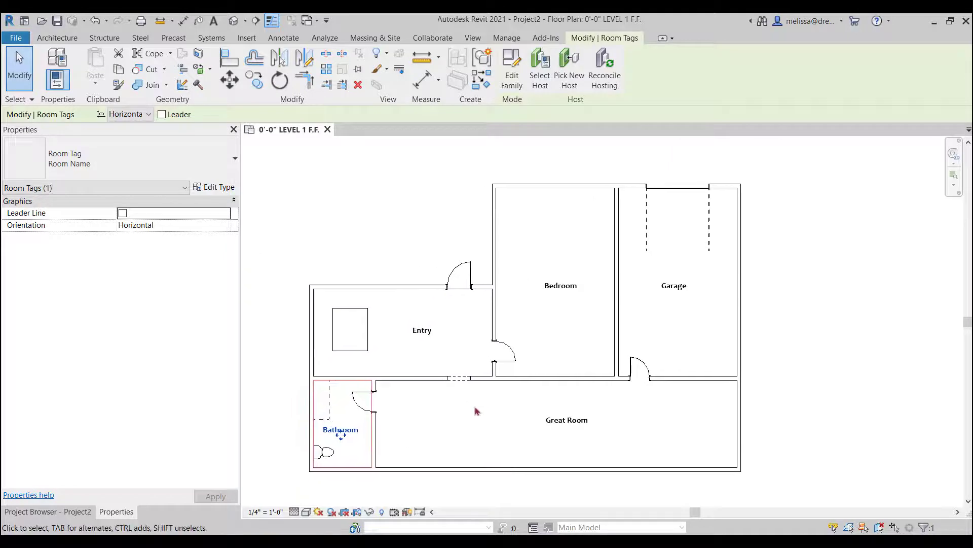
pyautogui.click(469, 440)
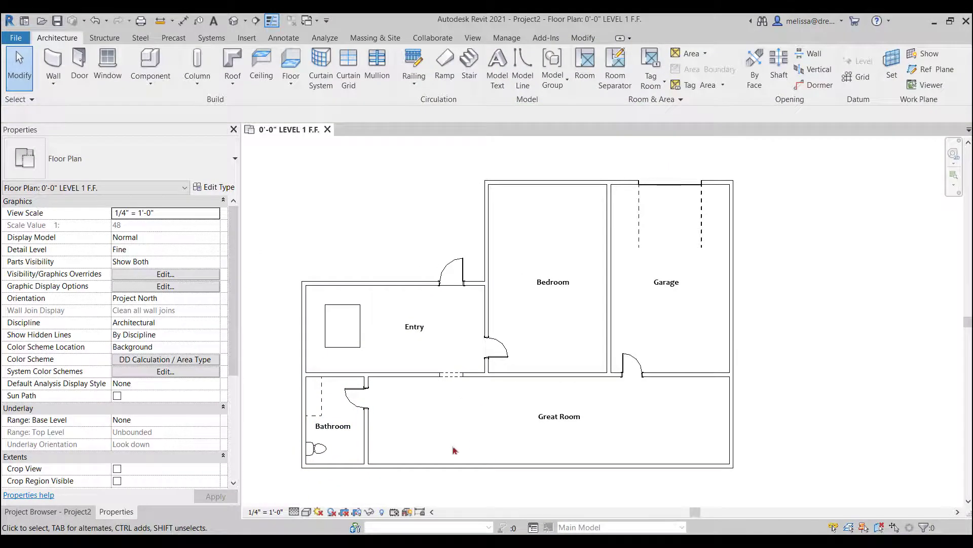